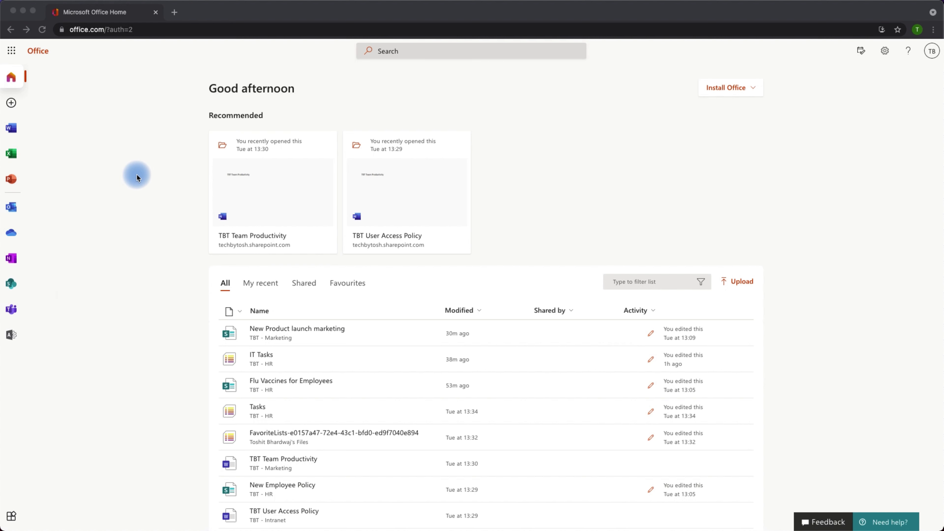
- Open SharePoint from the Microsoft 365 app launcher
left_click(12, 49)
left_click(12, 50)
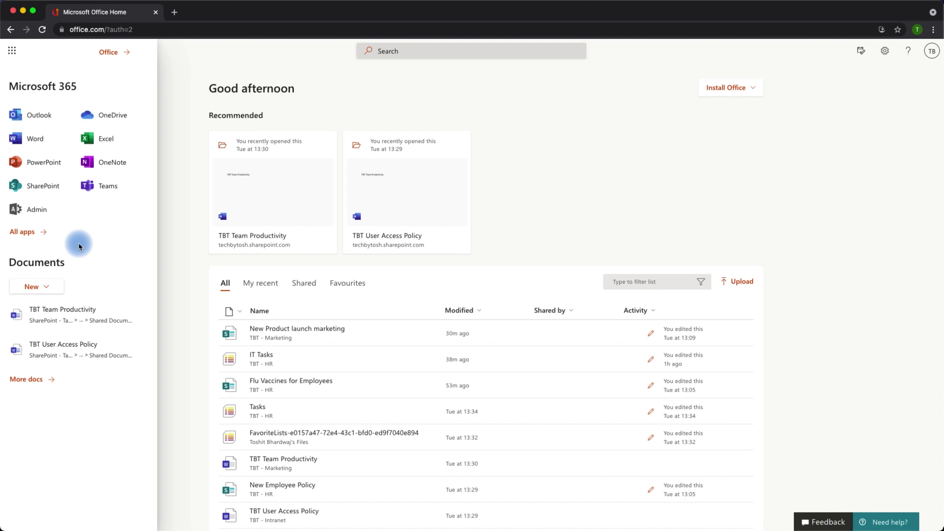
left_click(52, 188)
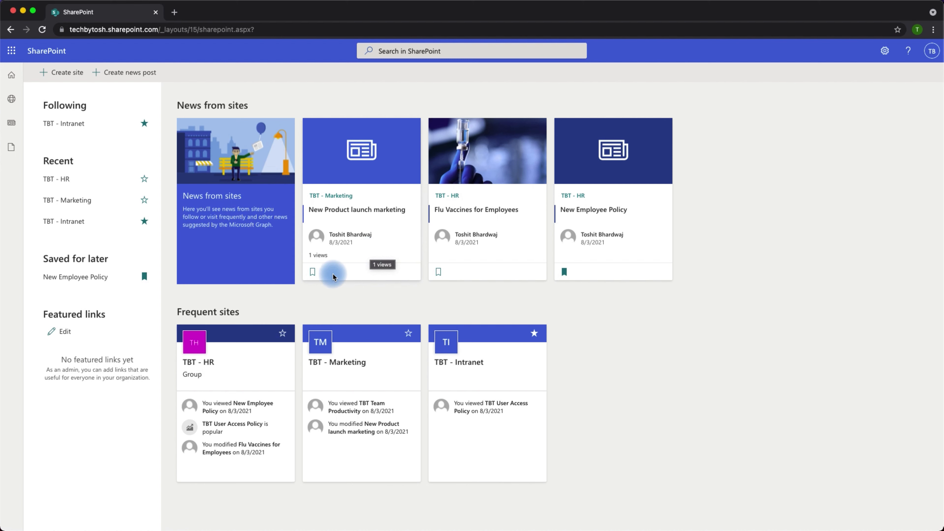
- Save the "New Product launch marketing" news post for later and follow the TBT - HR site
left_click(312, 272)
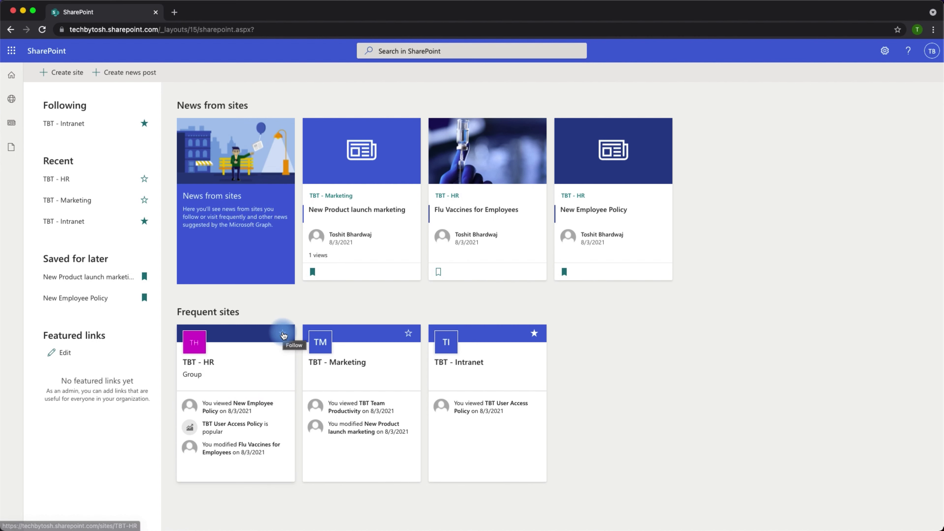
left_click(282, 334)
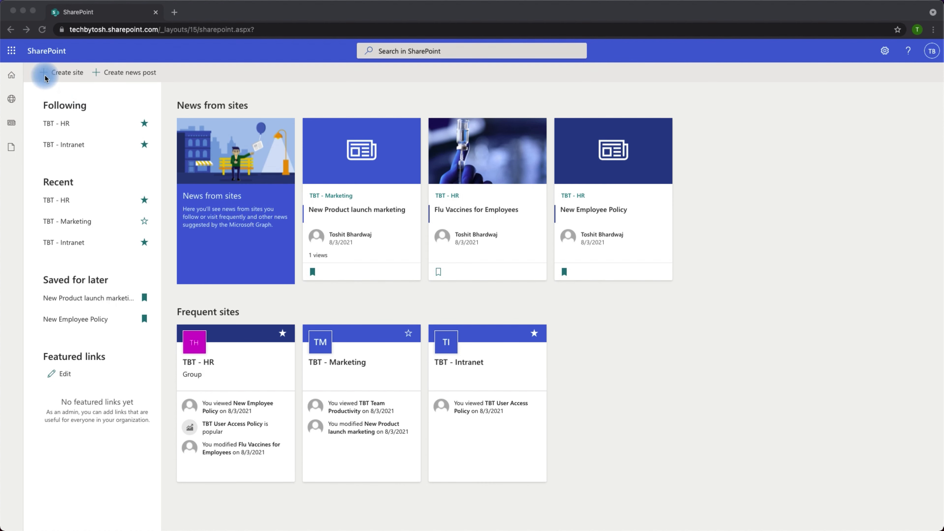
- Start creating a team site and name it "TBT - IT Team"
left_click(68, 75)
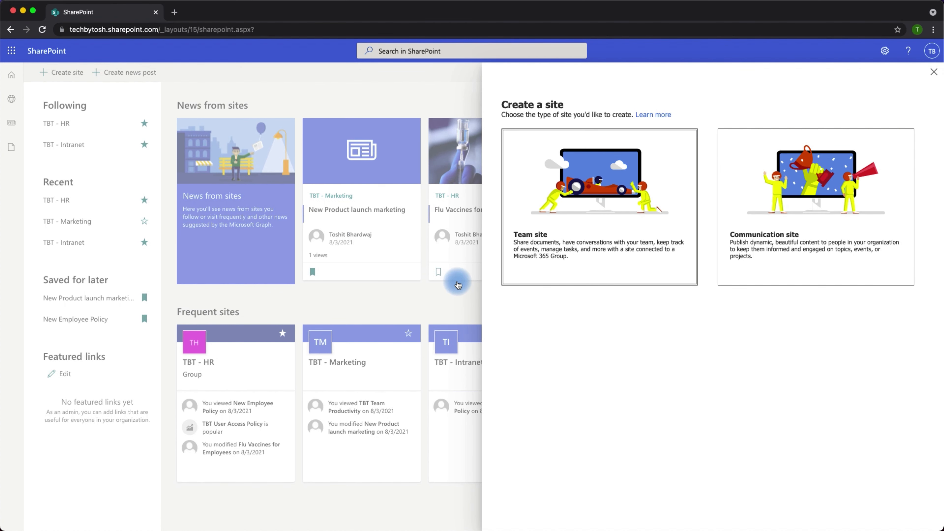
left_click(638, 278)
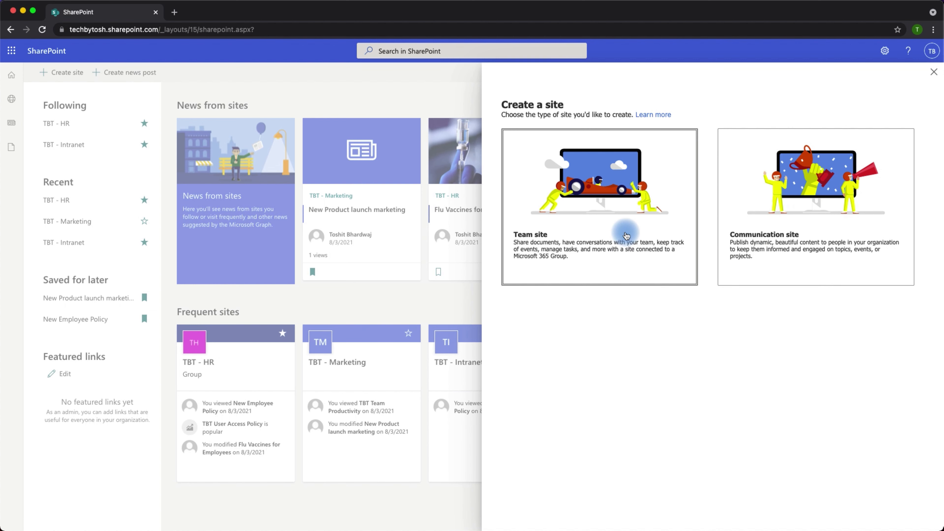
left_click(607, 240)
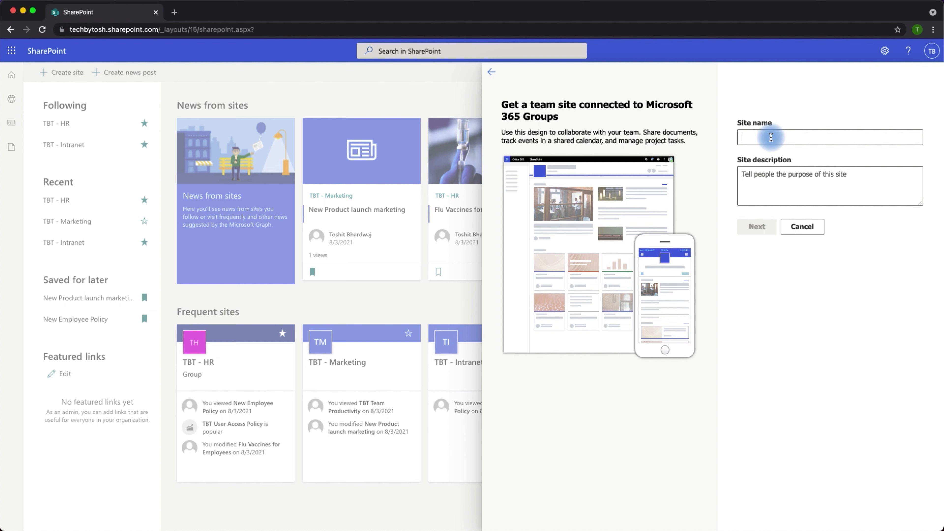
type("TBT")
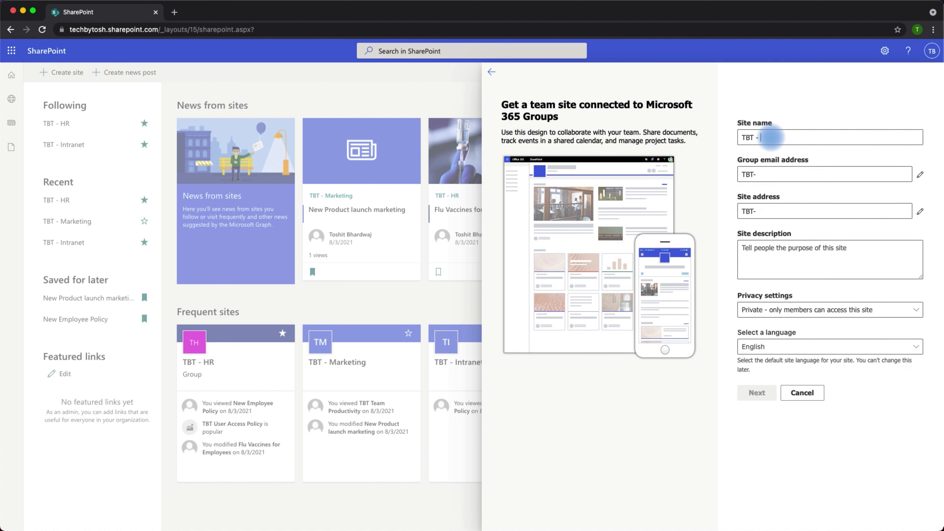
type(" - IT Team")
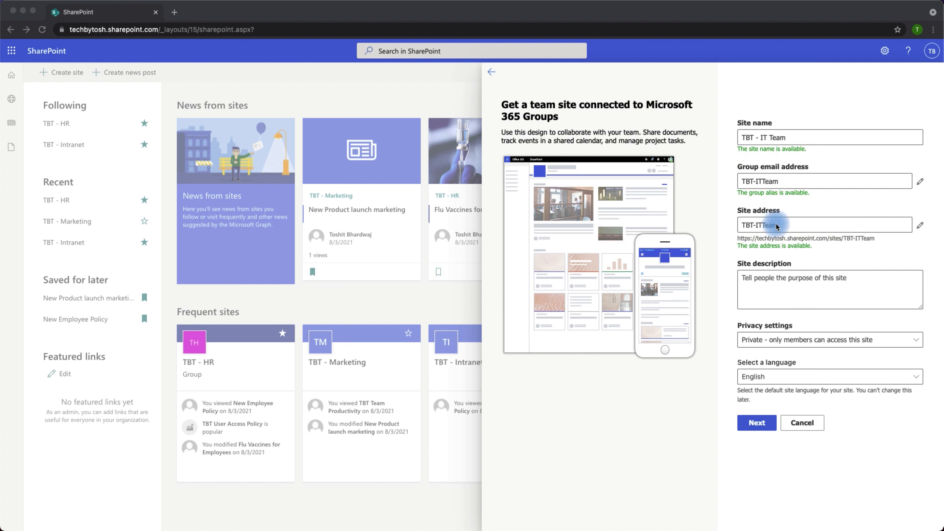
- Enter the description "Analyse different applications and software products to increase the productivity of TechByTosh" and make the site public to the organization
left_click(919, 225)
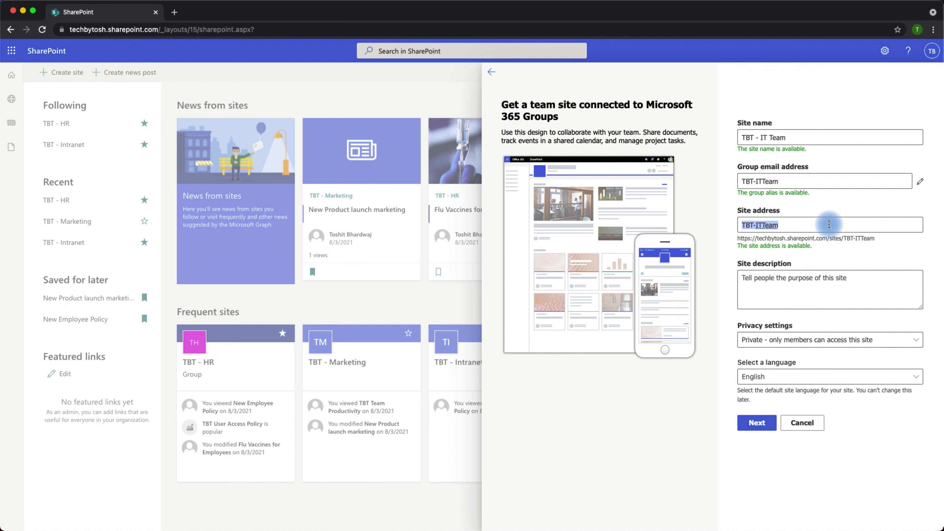
left_click(792, 286)
type("Analyse different applications and software products to increase the productivity of TechByTosh")
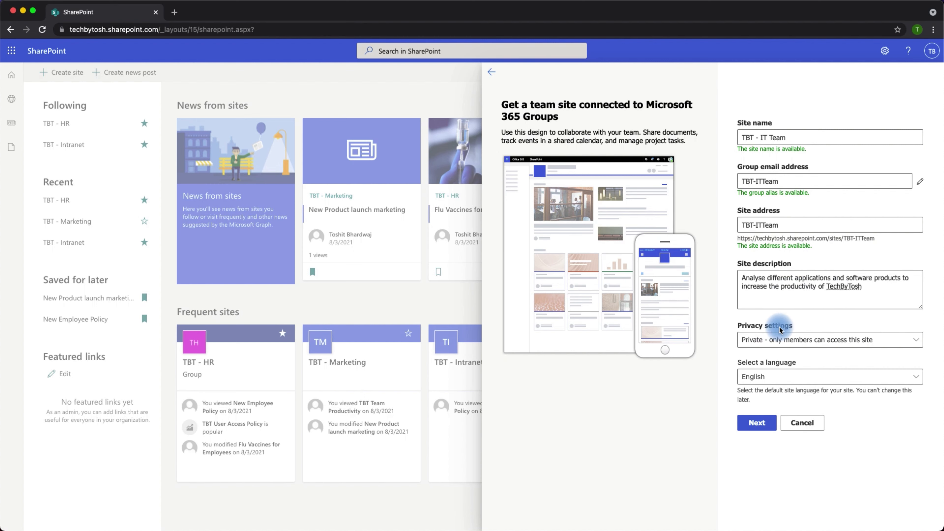
left_click(806, 344)
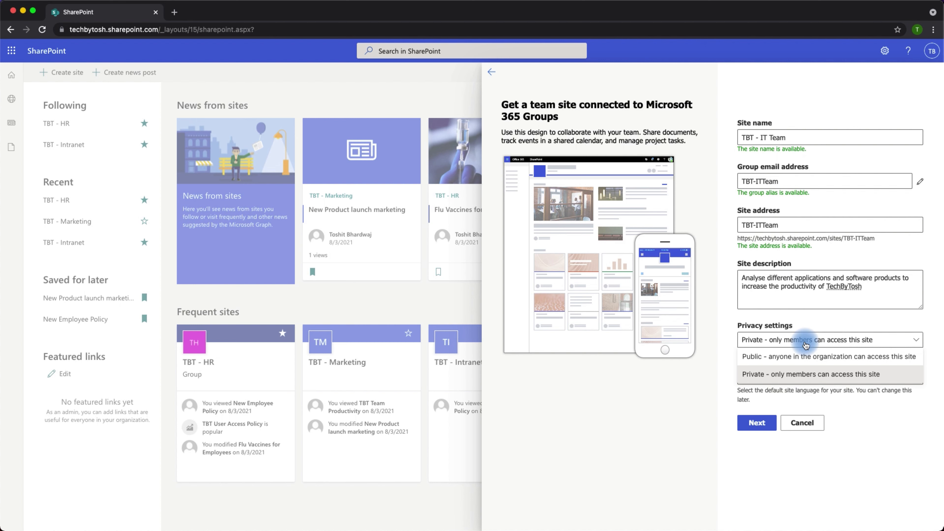
left_click(800, 357)
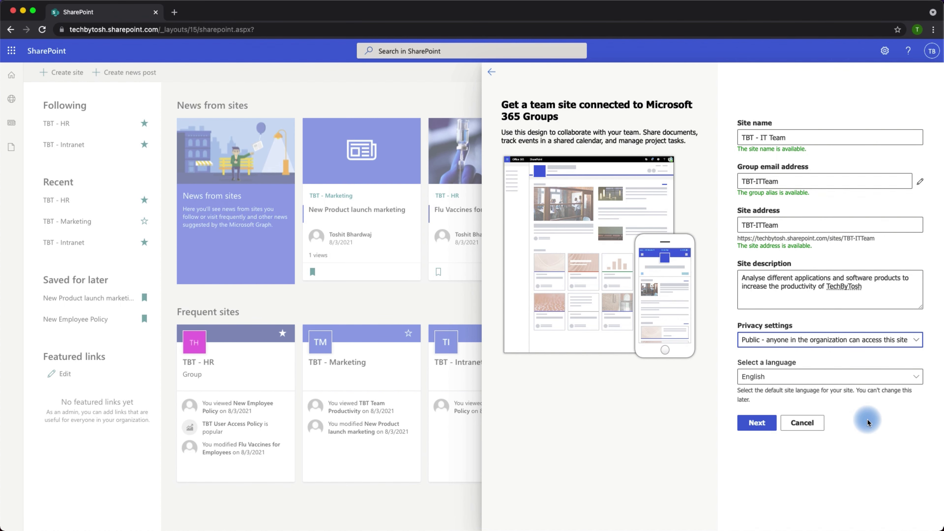
left_click(758, 423)
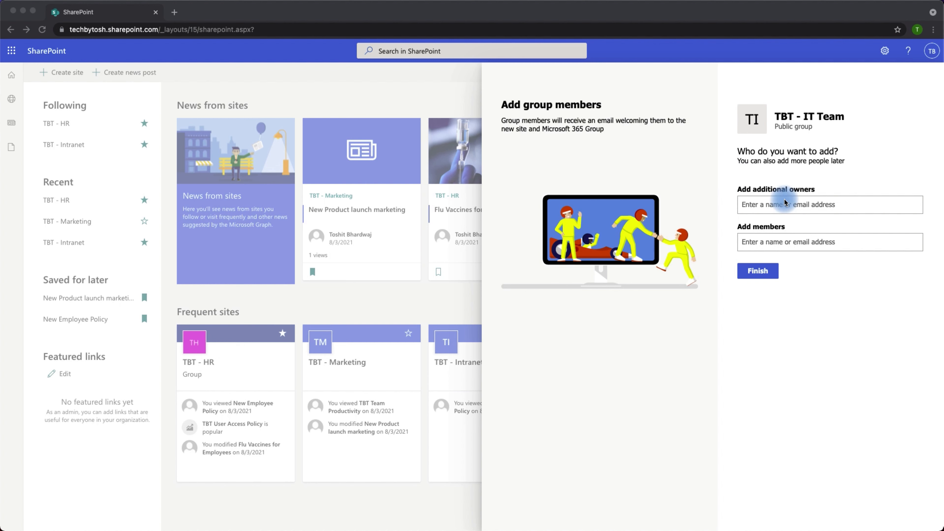
- Add a colleague as an additional owner of the TBT - IT Team group and finish creating the site
left_click(782, 209)
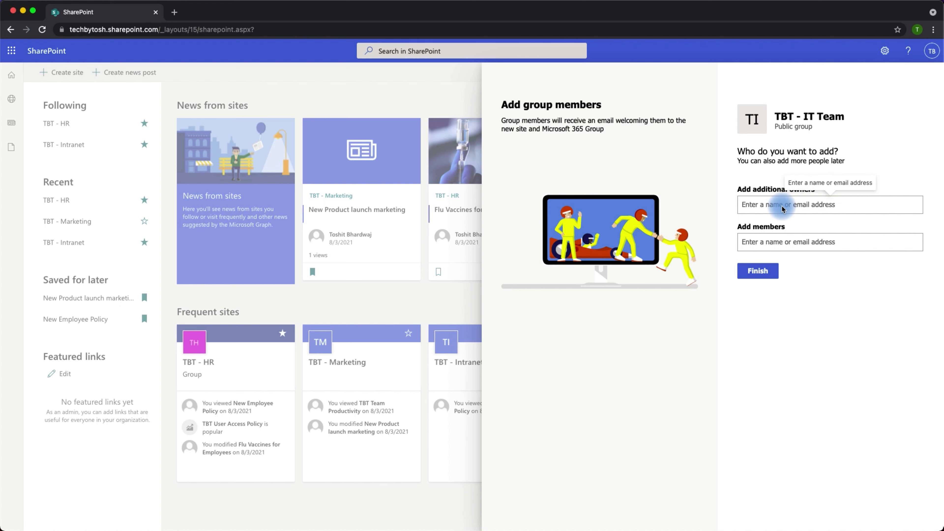
type("Peter")
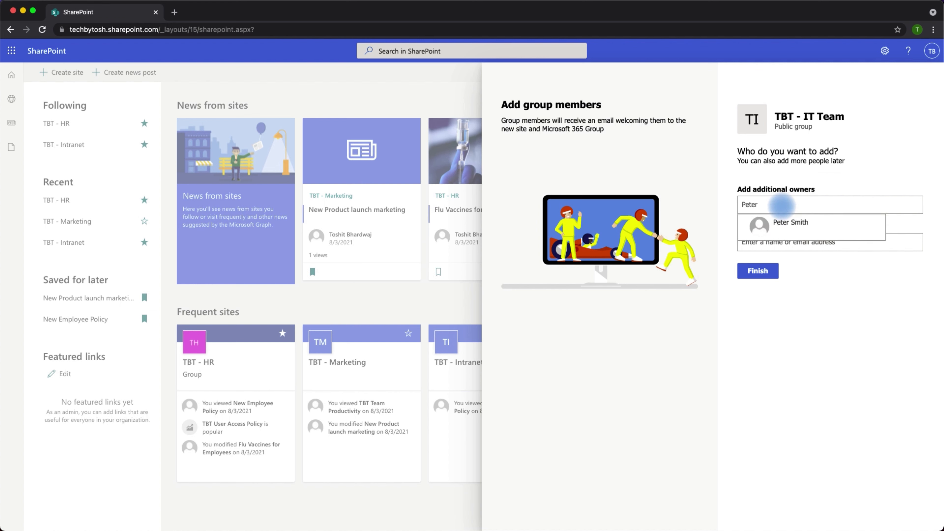
left_click(800, 222)
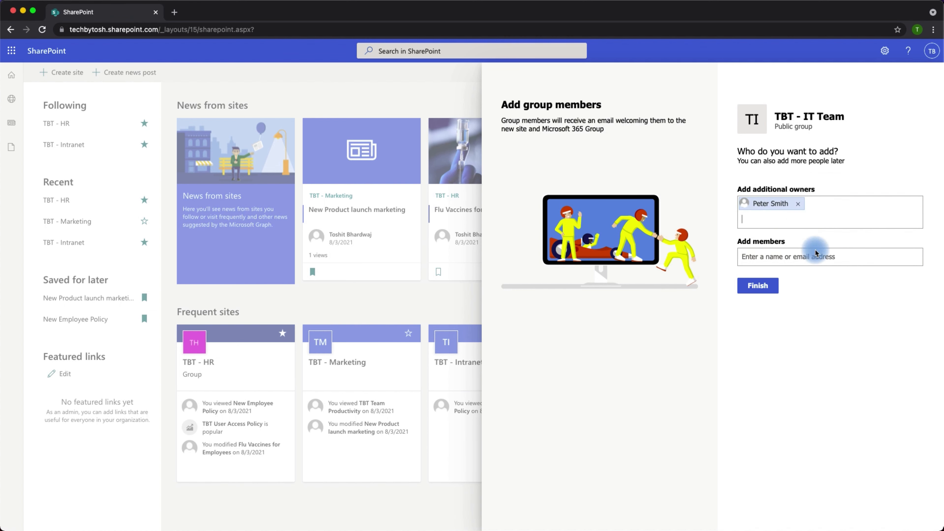
left_click(783, 255)
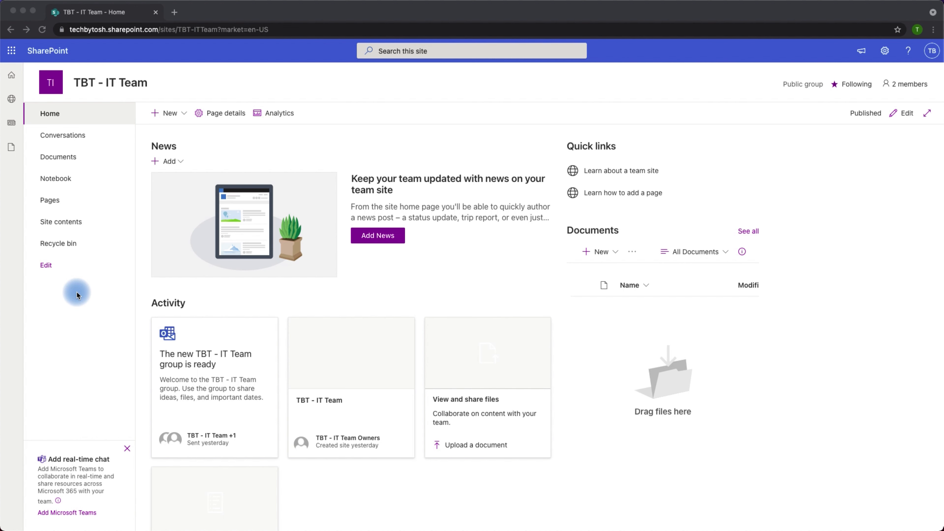
- Try nesting Notebook under Conversations in the site navigation, without saving the change
left_click(46, 265)
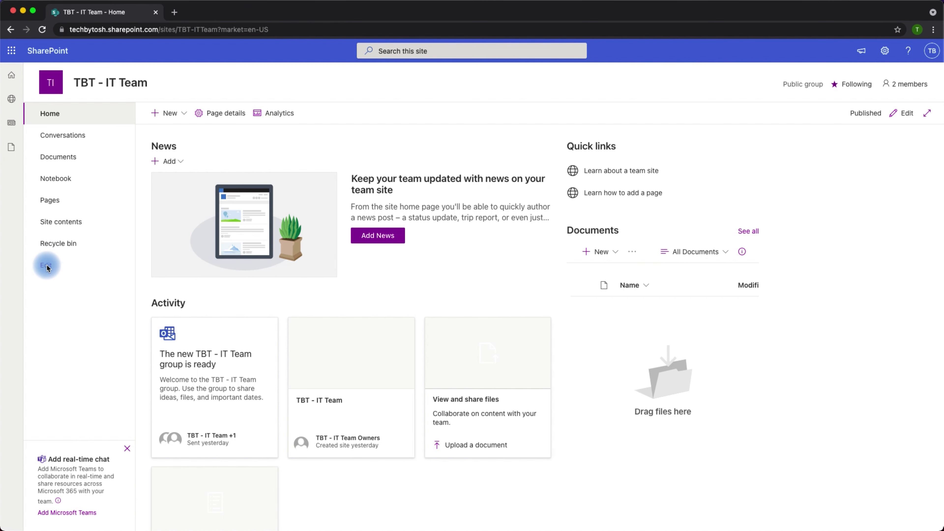
left_click(48, 266)
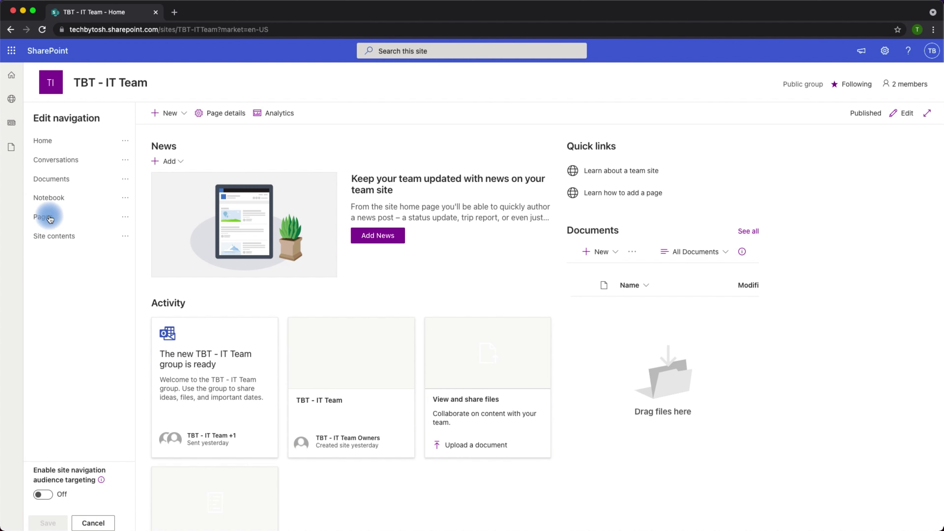
left_click_drag(52, 191, 53, 167)
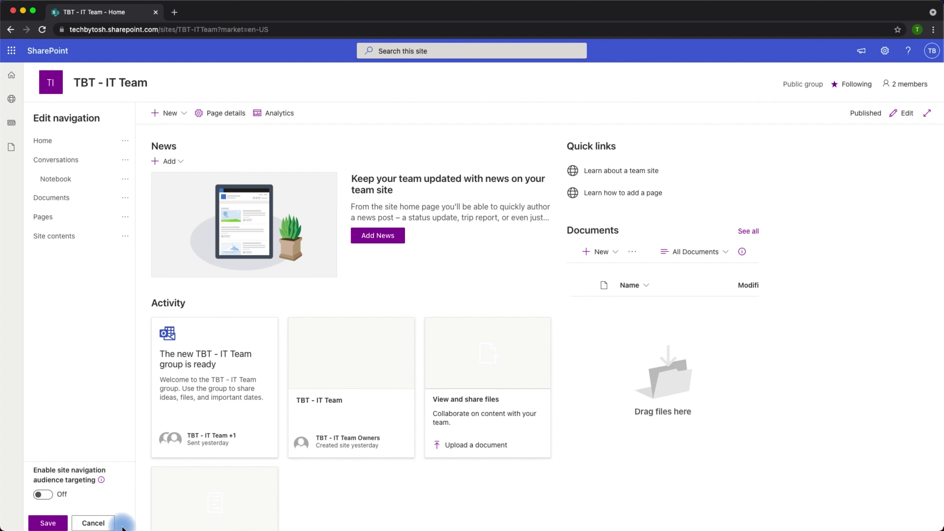
left_click(103, 523)
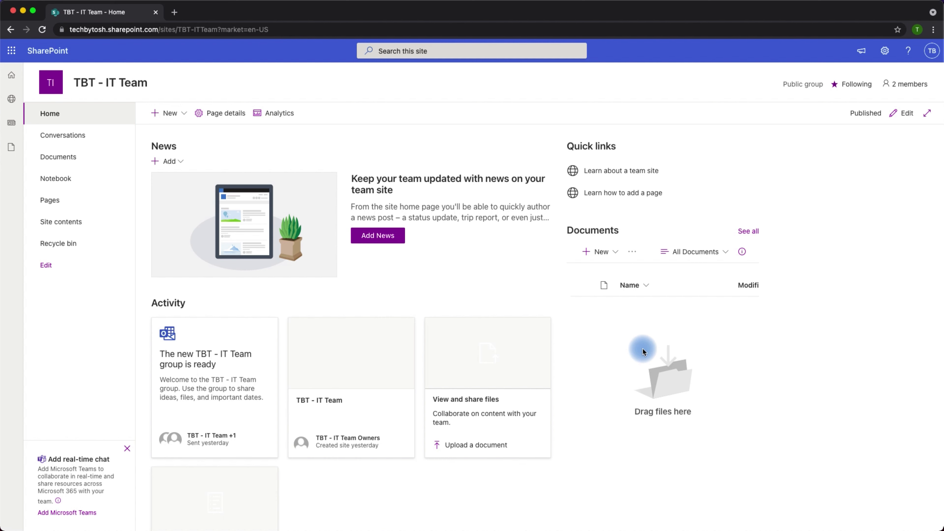
- Upload TBT IT Policy.docx to the site's documents and view it in the document library
left_click_drag(643, 351, 645, 349)
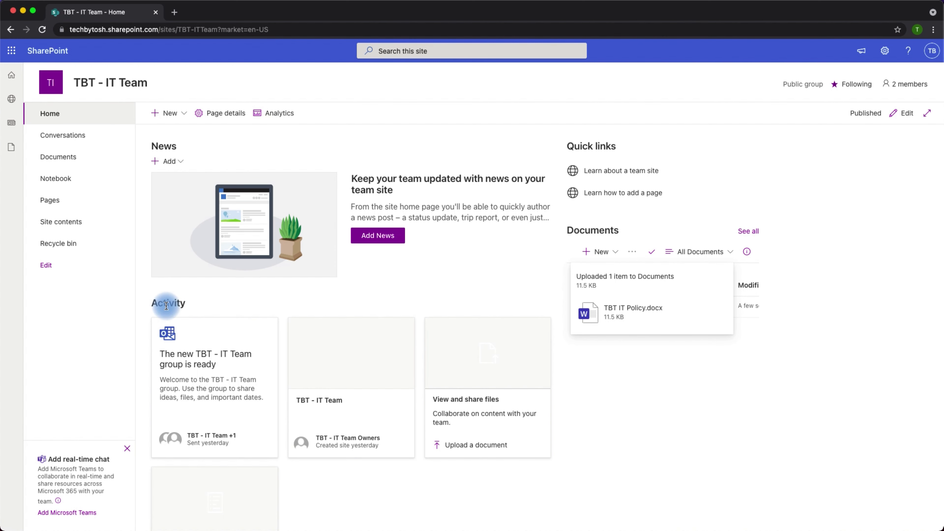
left_click(62, 160)
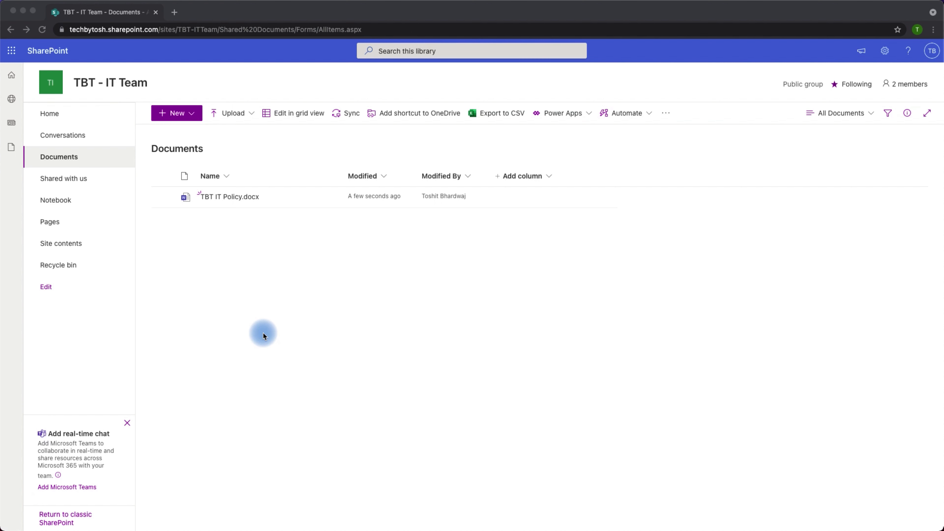
left_click(178, 275)
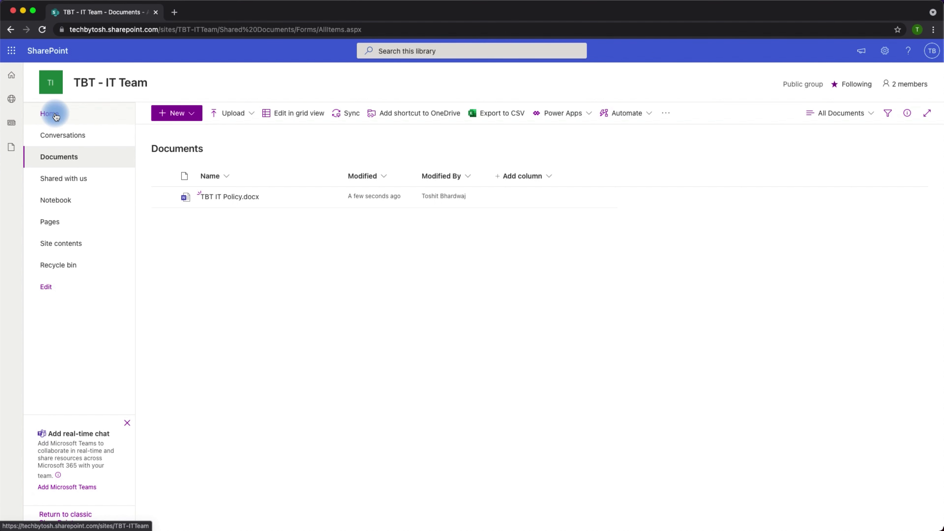
- Return to the site's home page and start a new blank list named "IT Weekly Meeting"
left_click(54, 79)
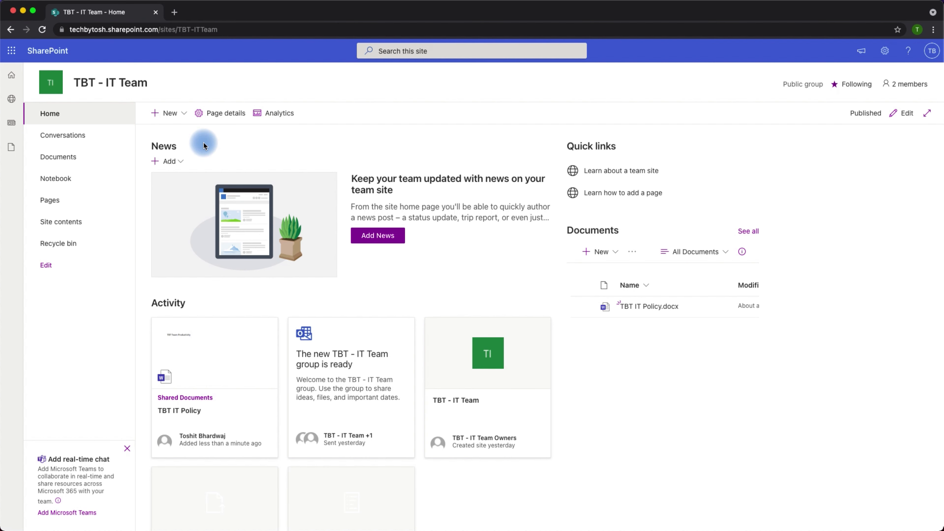
left_click(185, 115)
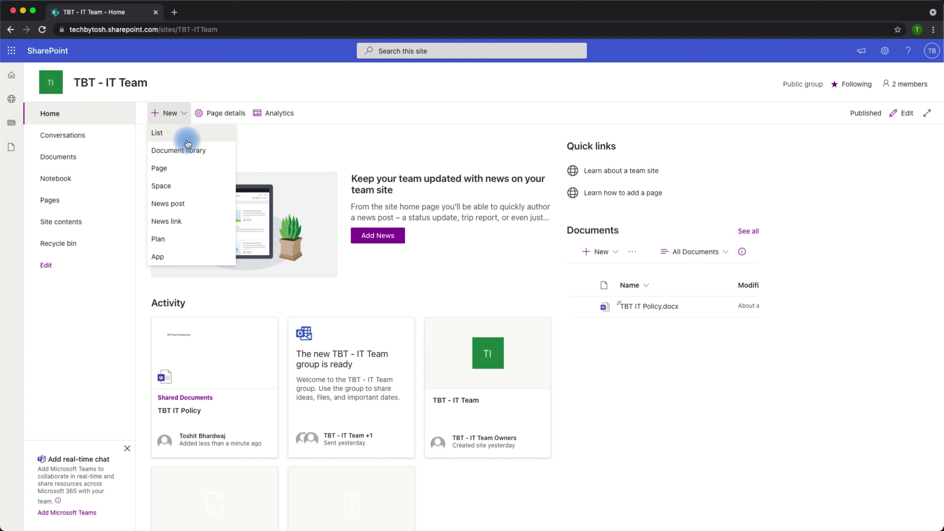
left_click(157, 133)
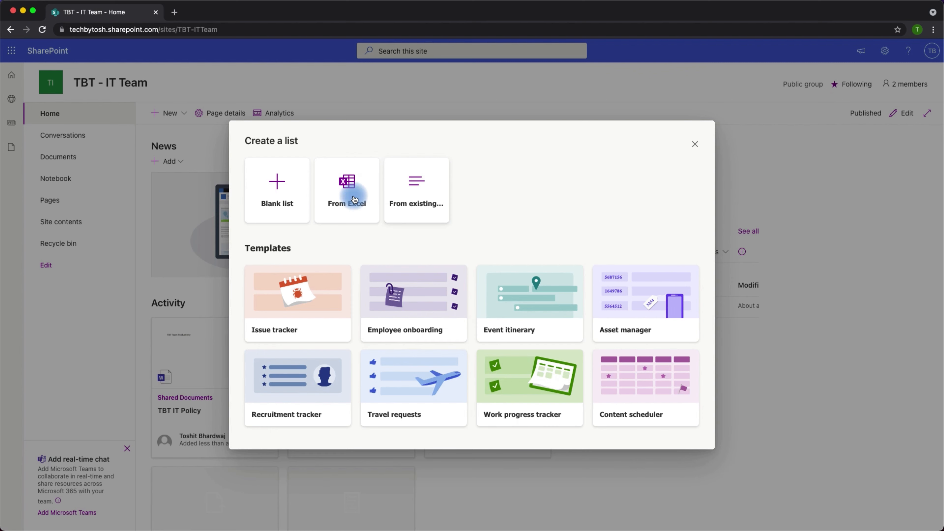
left_click(279, 182)
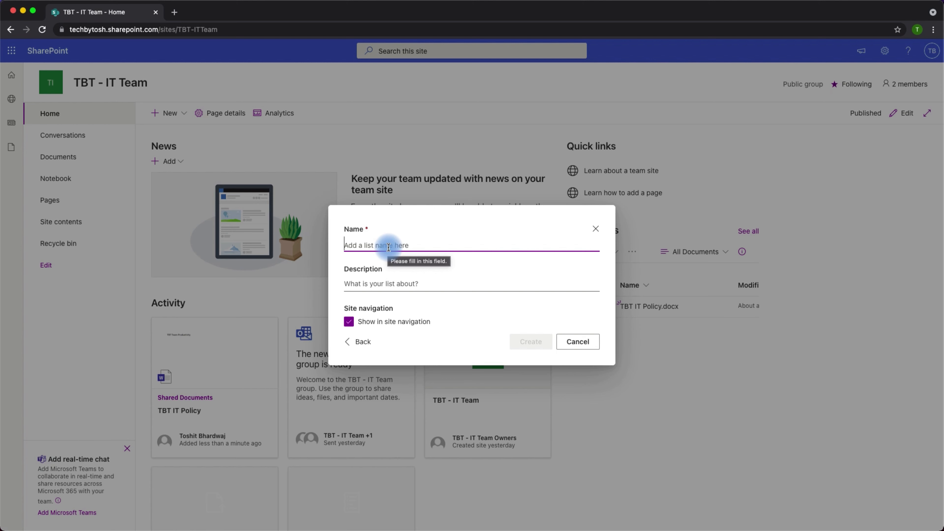
type("Weekly")
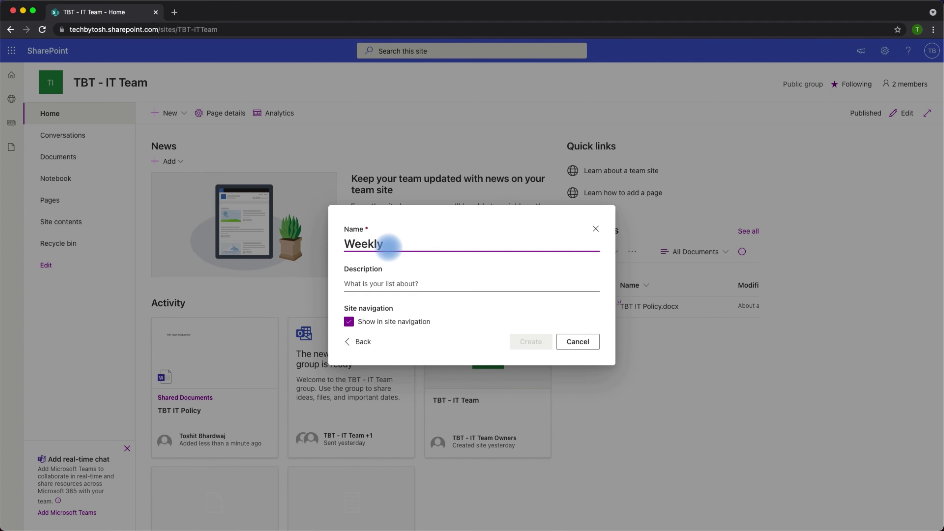
type(" Meeting")
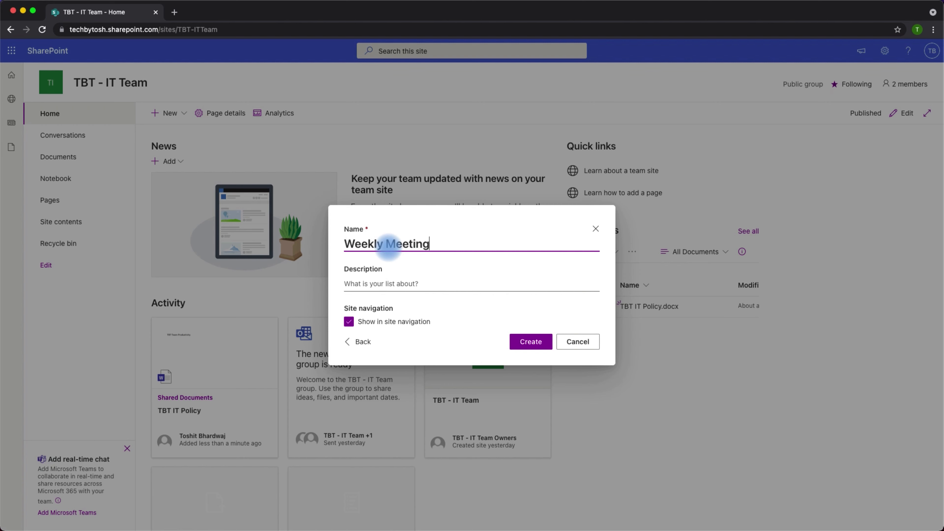
left_click(345, 243)
type("IT")
- Give the list the description "IT team weekly meetings" and keep it shown in the site navigation
left_click(384, 285)
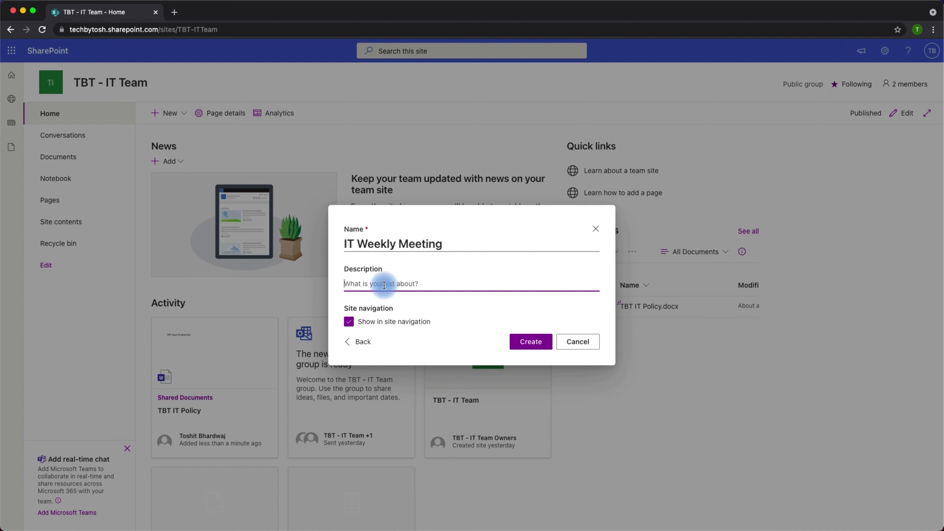
type("IT team weekly meetings")
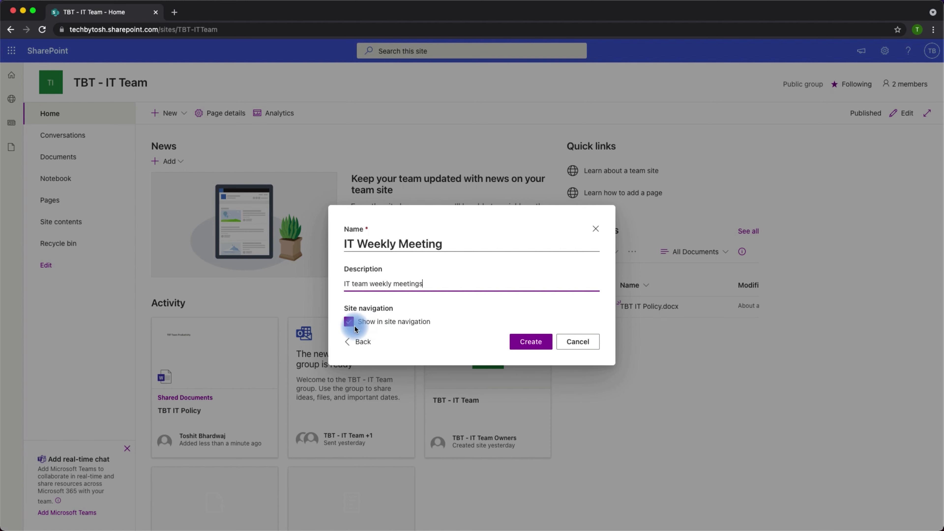
left_click(348, 322)
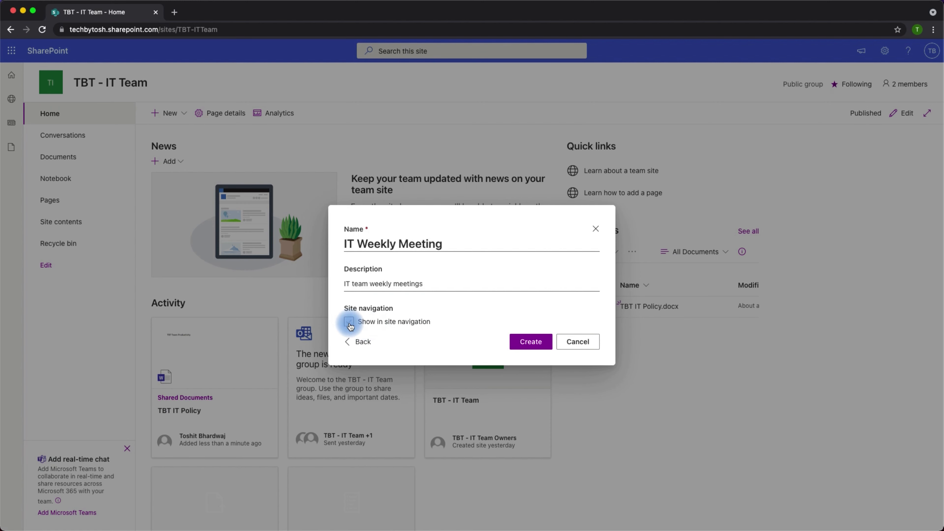
left_click(349, 322)
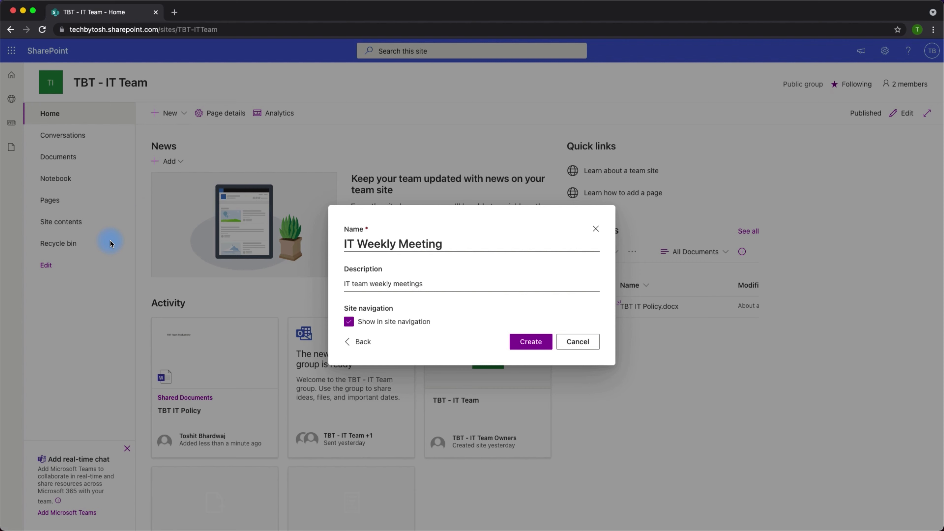
- Create the IT Weekly Meeting list and add a first item titled "Deploy devices"
left_click(532, 341)
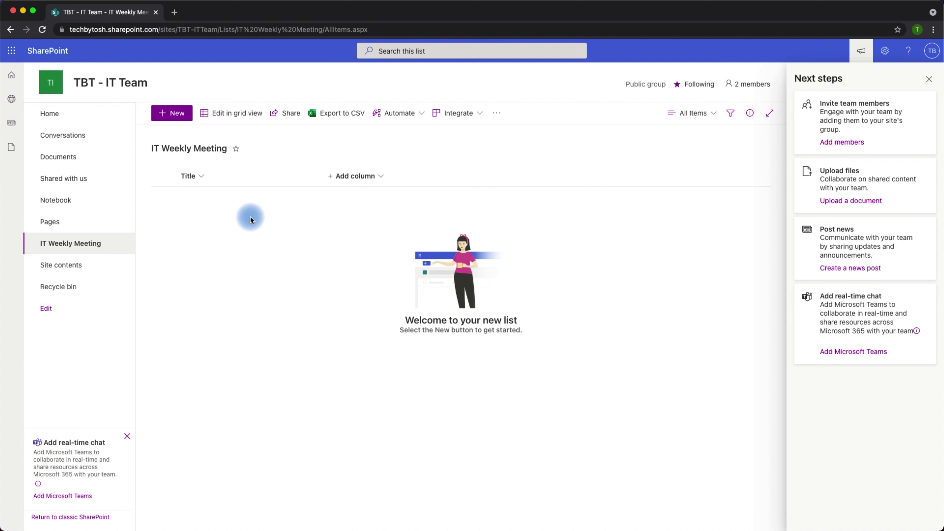
left_click(176, 118)
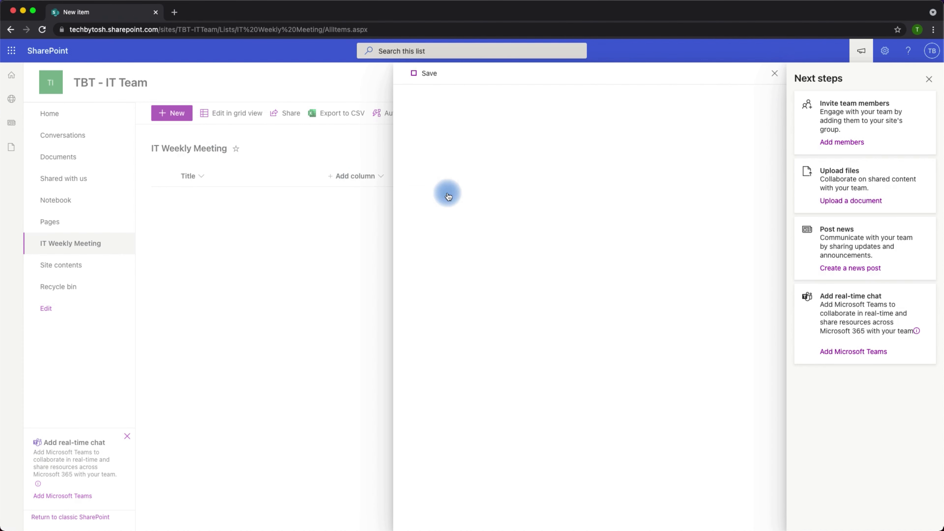
left_click(425, 133)
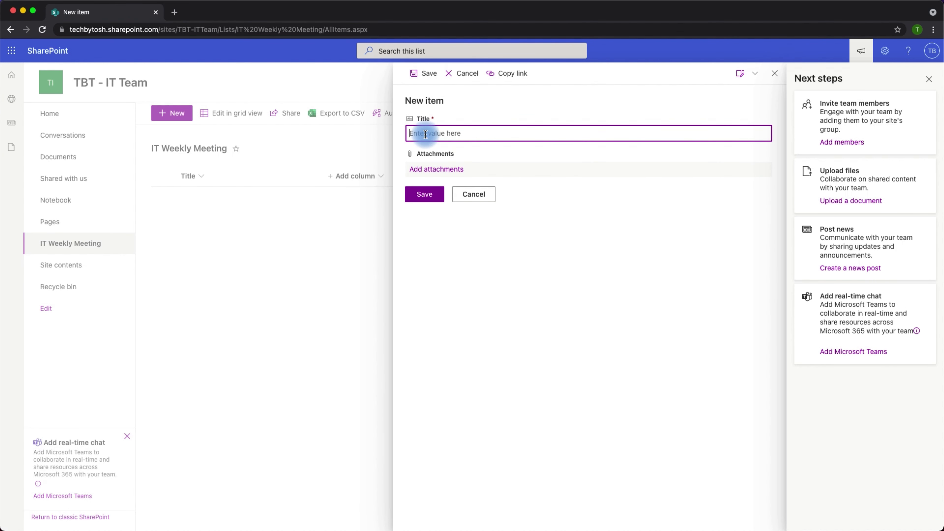
type("C")
key("BackSpace")
type("Deploy devices")
left_click(424, 195)
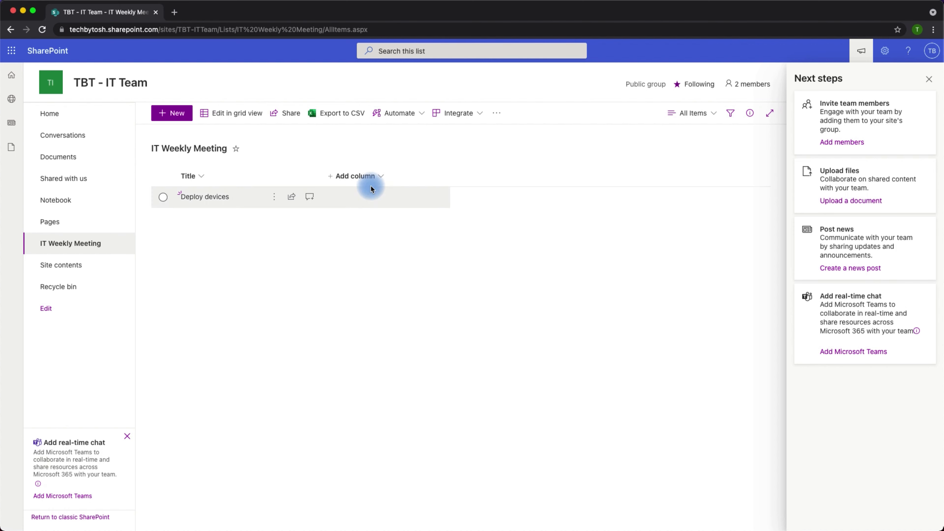
- Add a Person column named "Assignee" with the description "Responsible for this task", keeping the default options
left_click(378, 176)
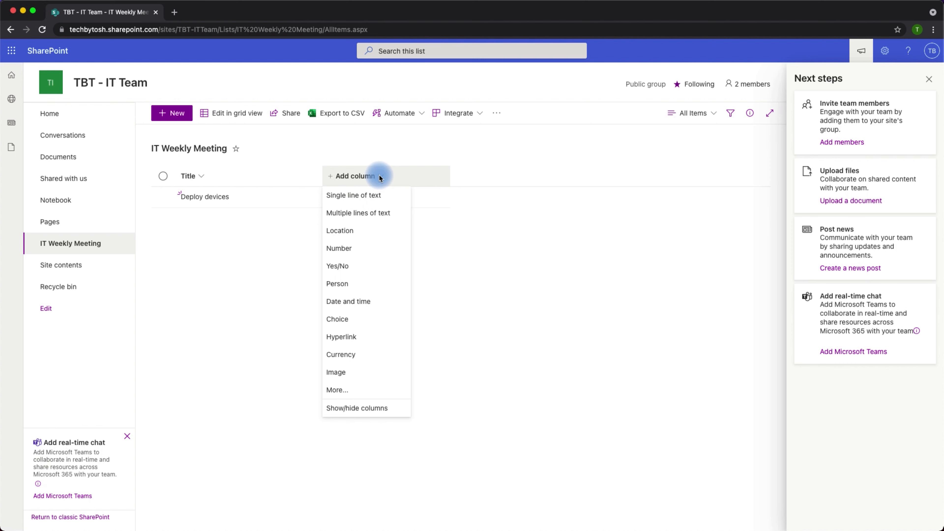
left_click(351, 289)
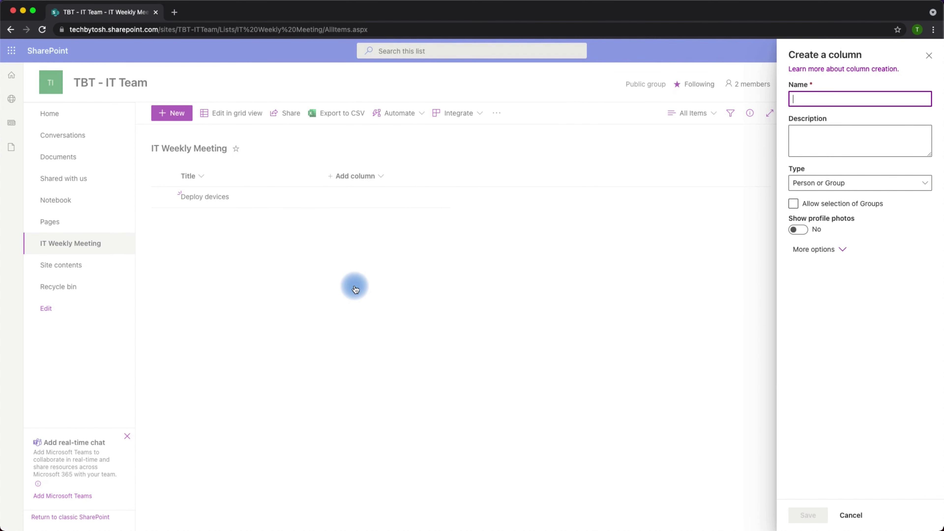
left_click(802, 99)
type("A")
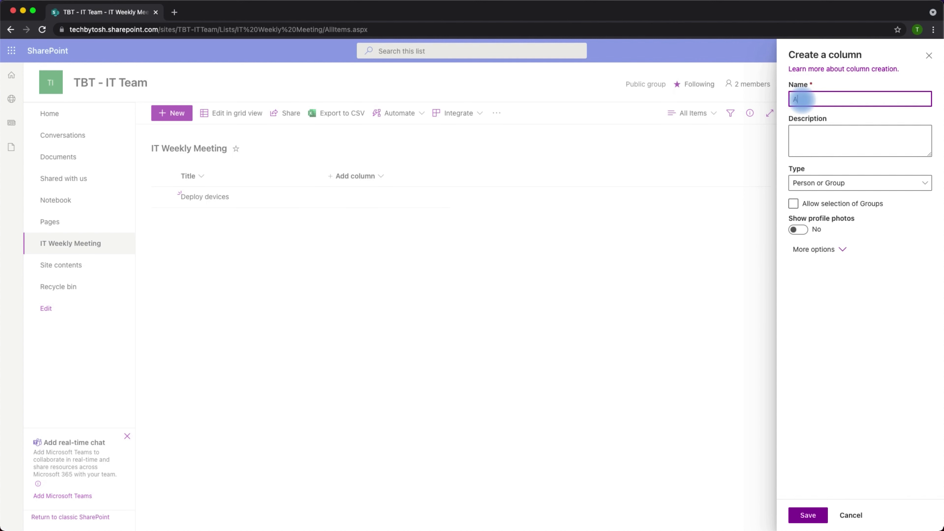
type("ssignee")
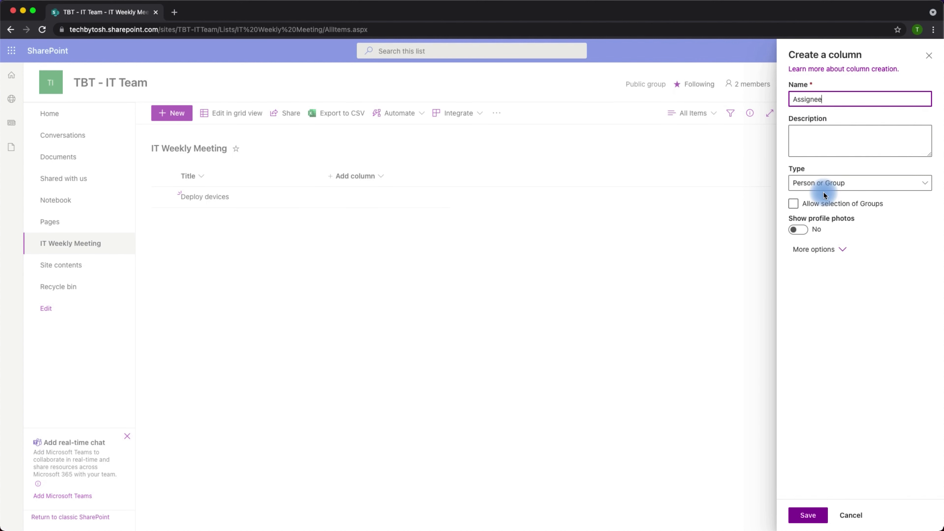
left_click(815, 140)
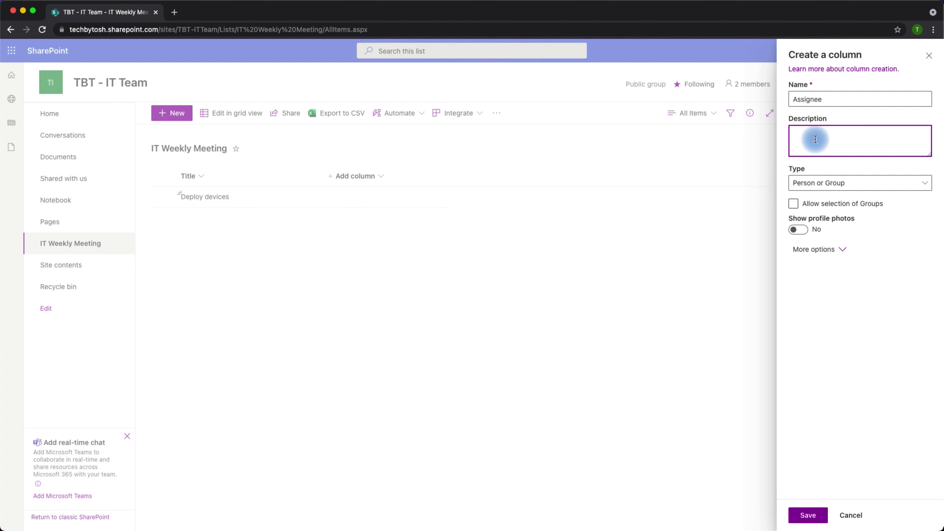
type("Responsible for this task")
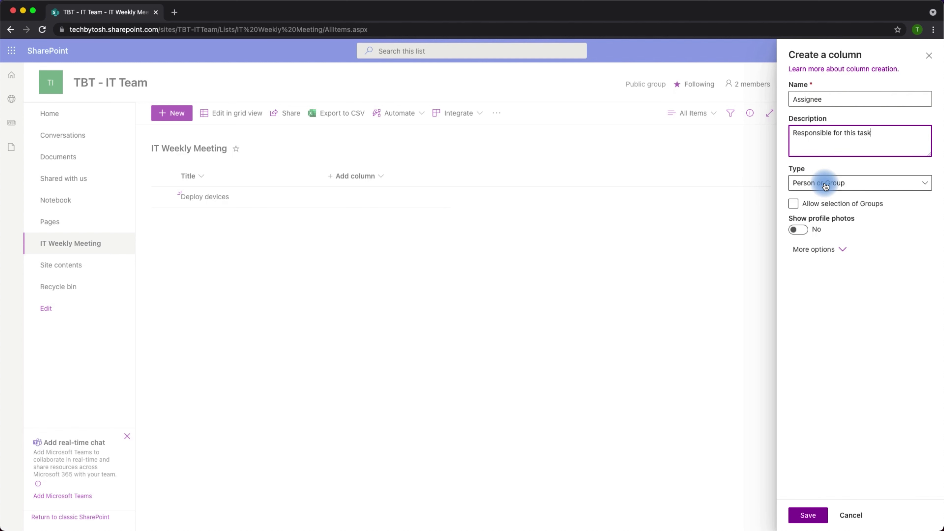
left_click(799, 204)
left_click(841, 209)
left_click(842, 250)
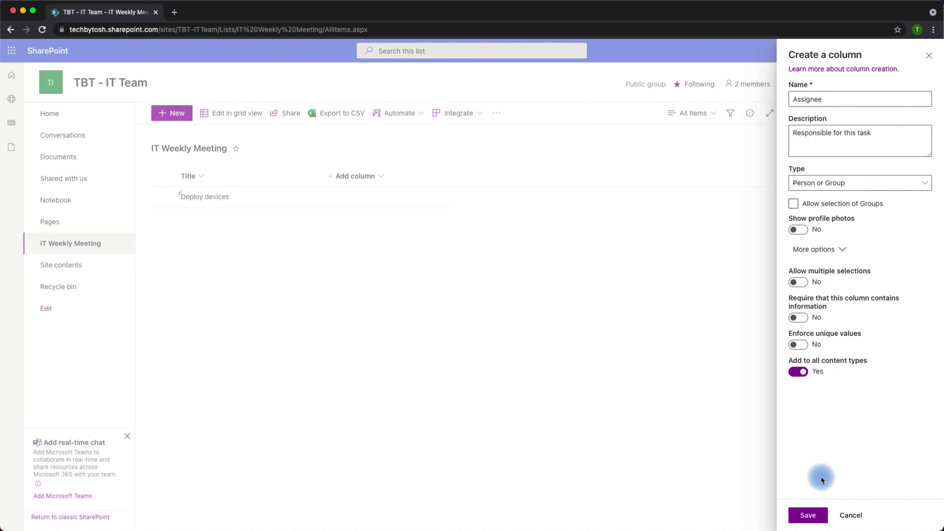
left_click(815, 512)
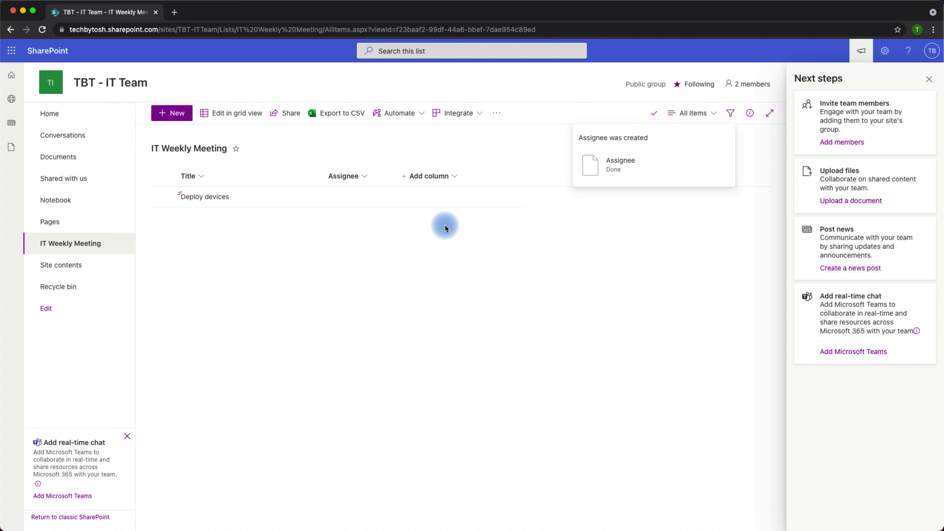
- Start a new Choice column named "Status" with the description "Status of task"
left_click(454, 176)
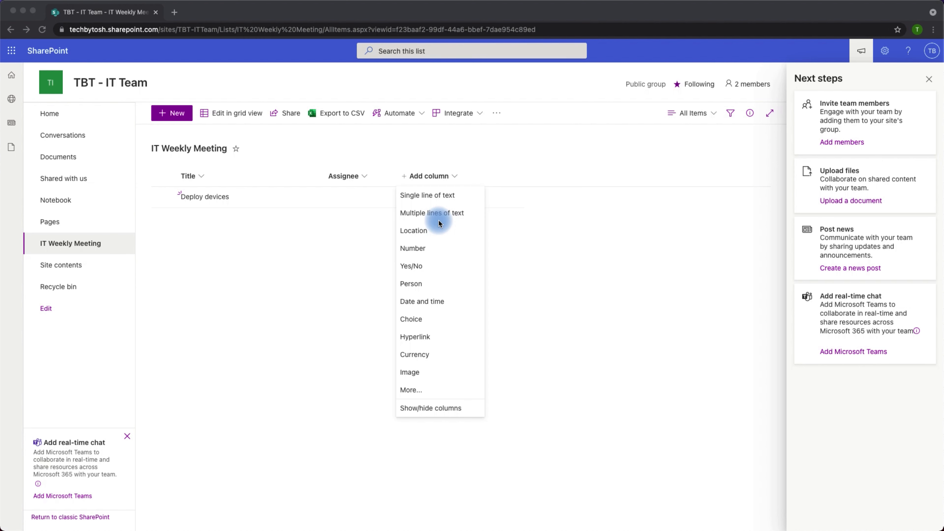
left_click(415, 320)
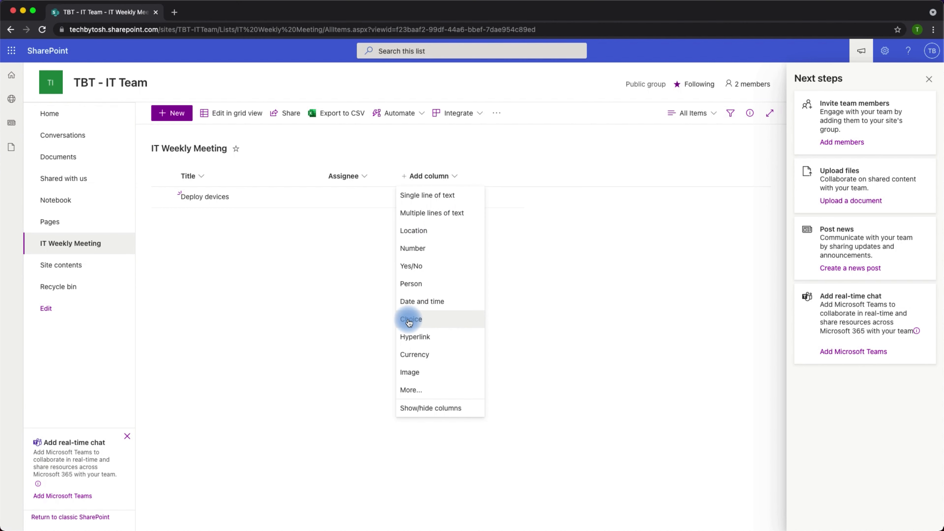
left_click(409, 322)
left_click(799, 100)
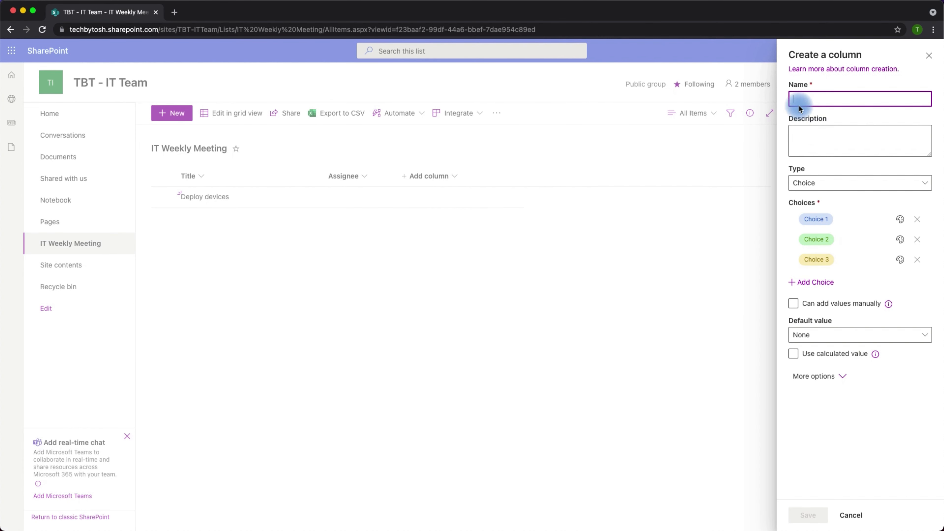
type("Status")
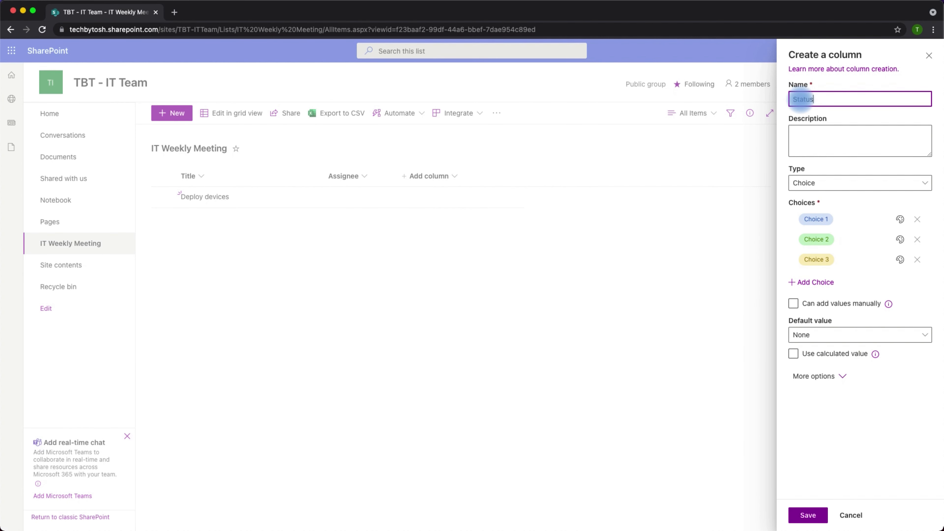
left_click(809, 136)
type("Status of")
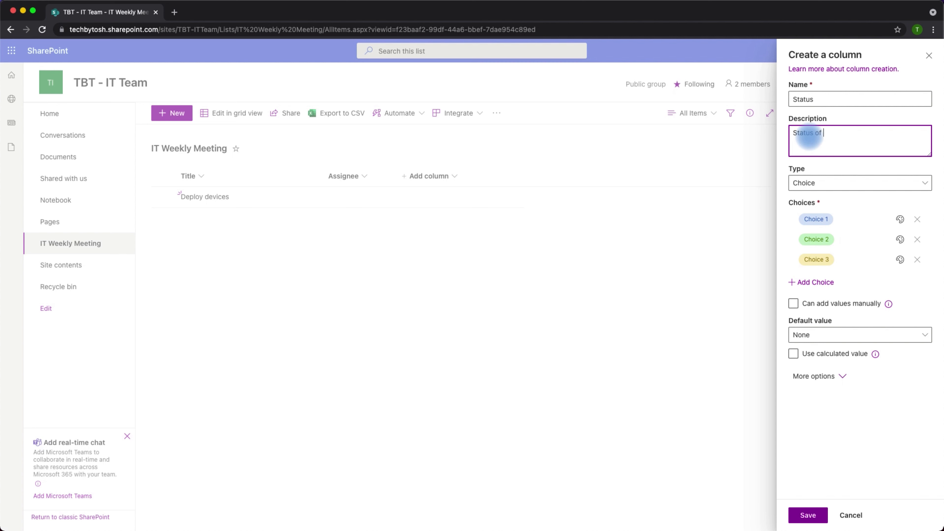
type(" task")
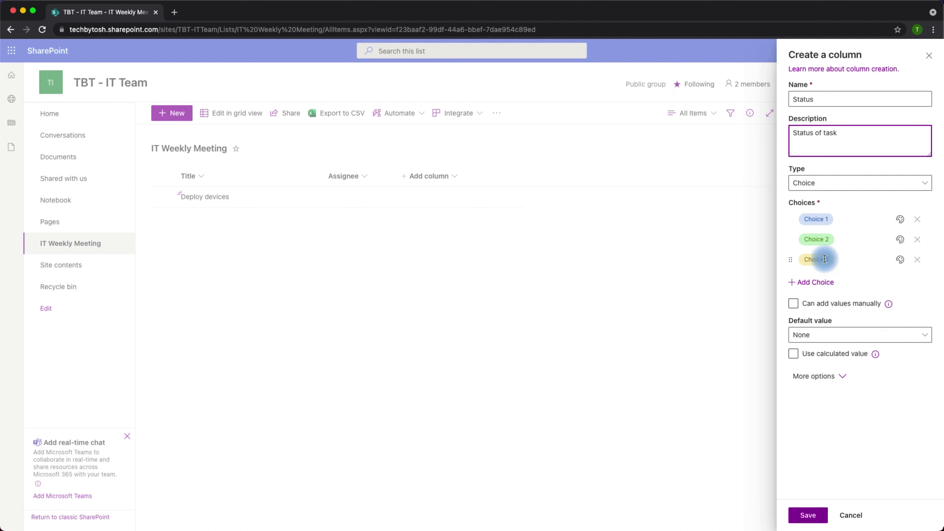
- Define the Status column's choices as Not Started, In Progress and Completed, and save the column
left_click(823, 220)
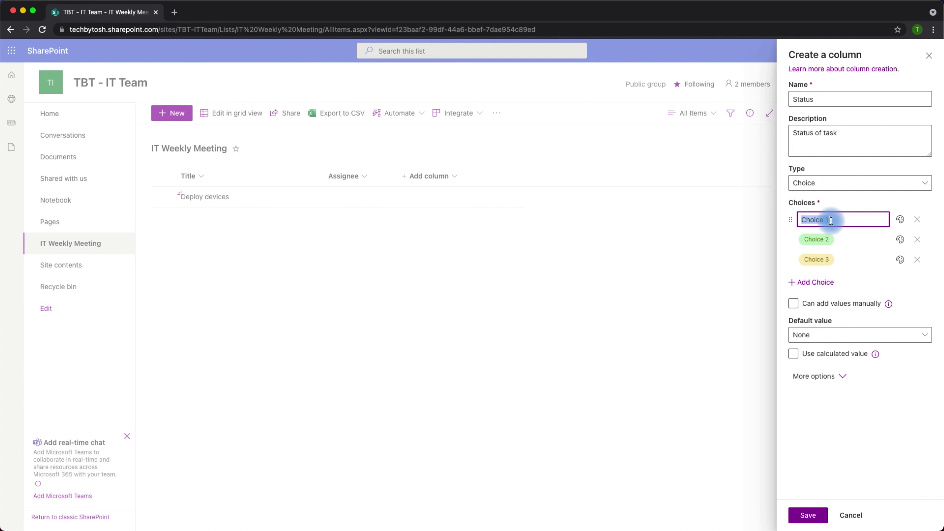
mouse_move(831, 220)
left_mouse_down()
mouse_move(800, 220)
mouse_move(826, 220)
left_mouse_up()
type("In")
key("BackSpace")
key("BackSpace")
type("Not Started")
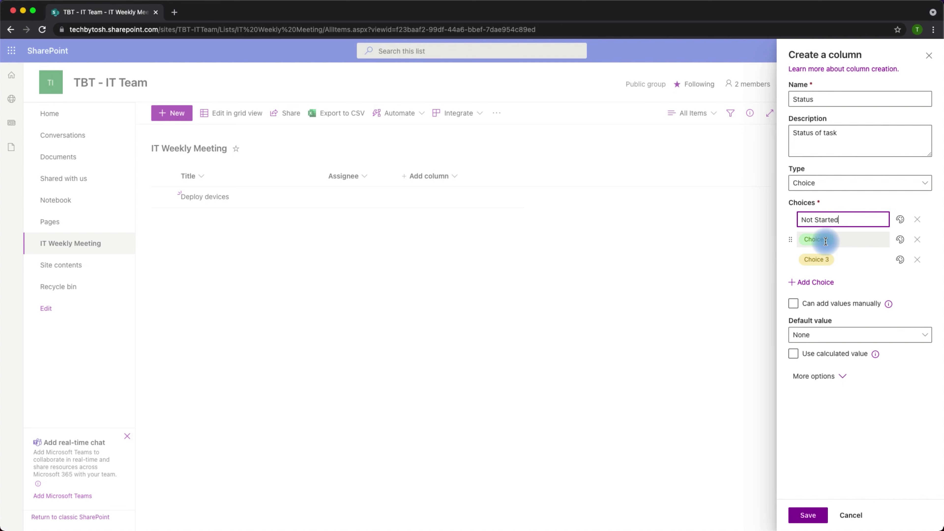
left_click(838, 241)
type("In Progress")
left_click(820, 259)
type("Completed")
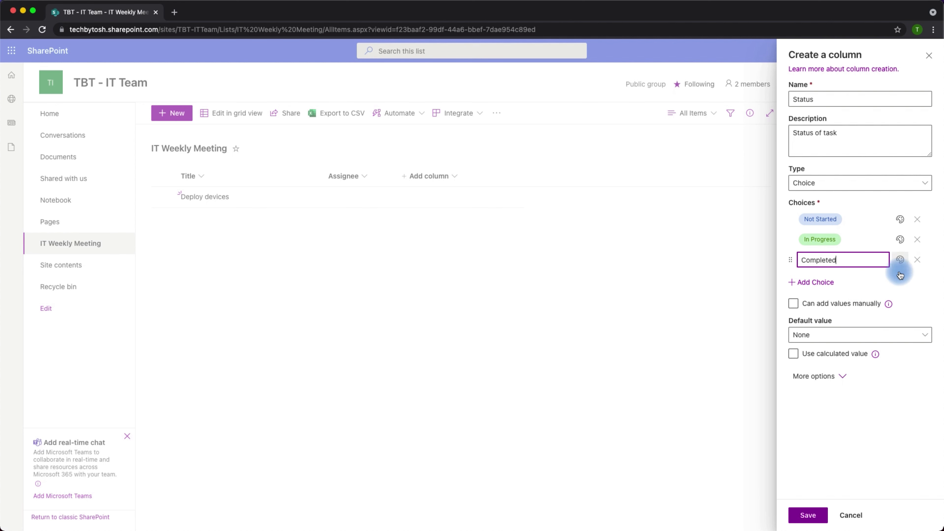
left_click(913, 294)
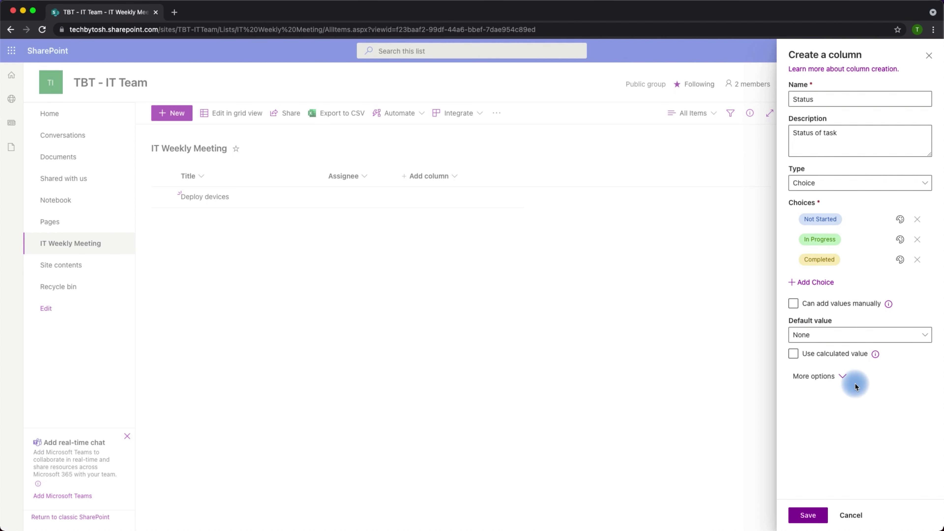
left_click(809, 515)
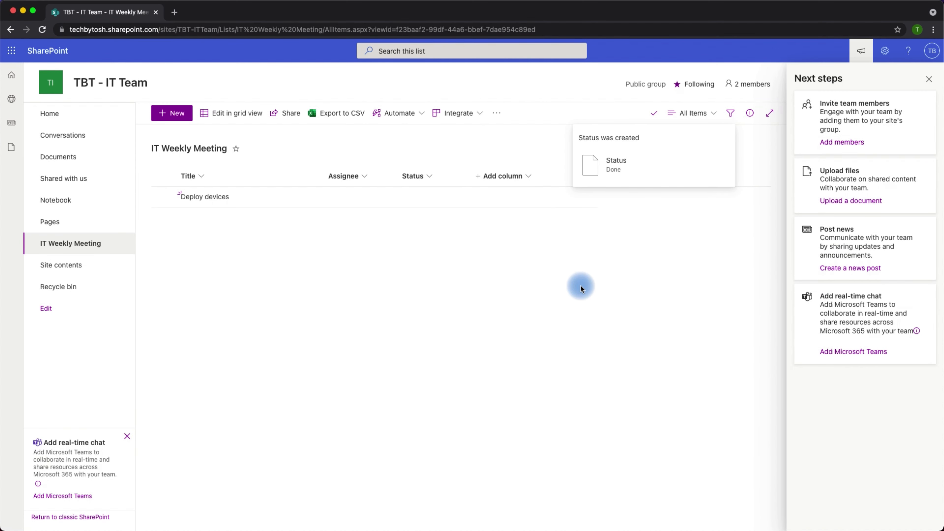
- Dismiss the Next steps suggestions, then assign the Deploy devices item to a team member and save it with status Not Started
left_click(929, 79)
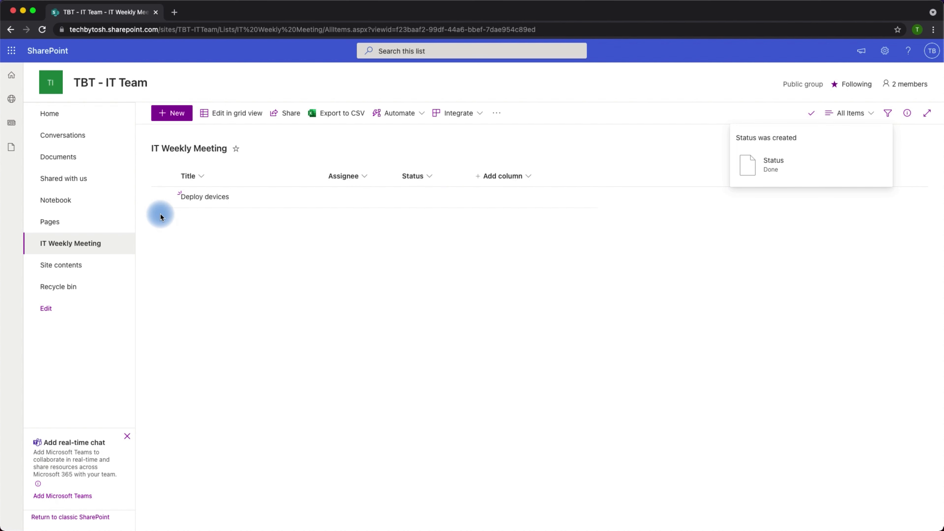
left_click(163, 198)
left_click(215, 113)
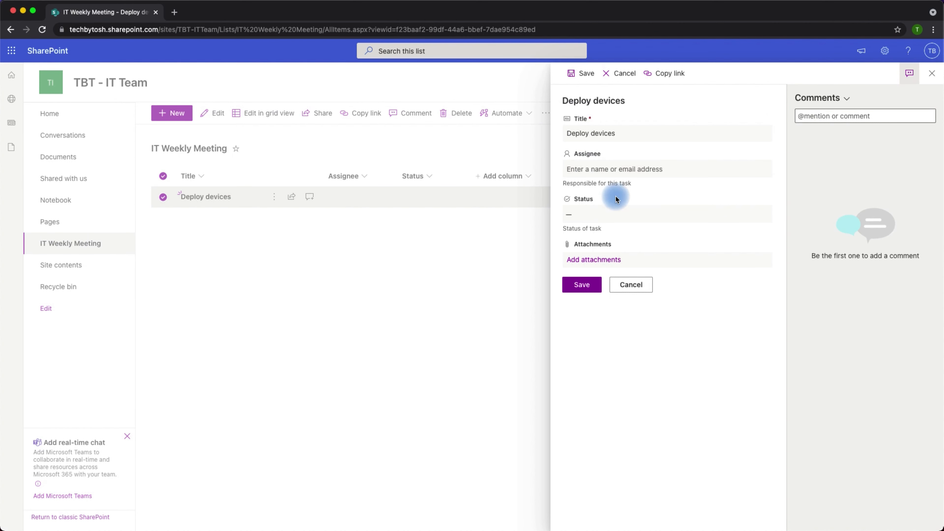
left_click(609, 170)
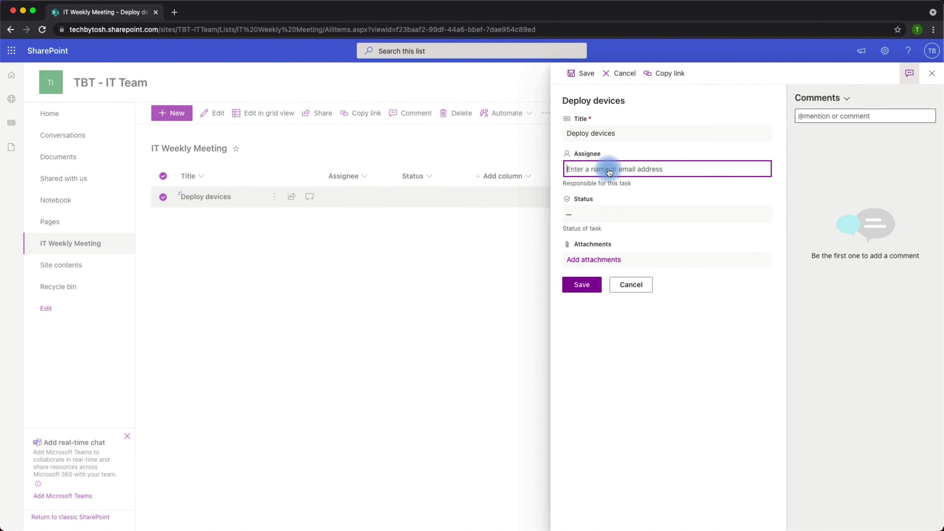
type("Adria")
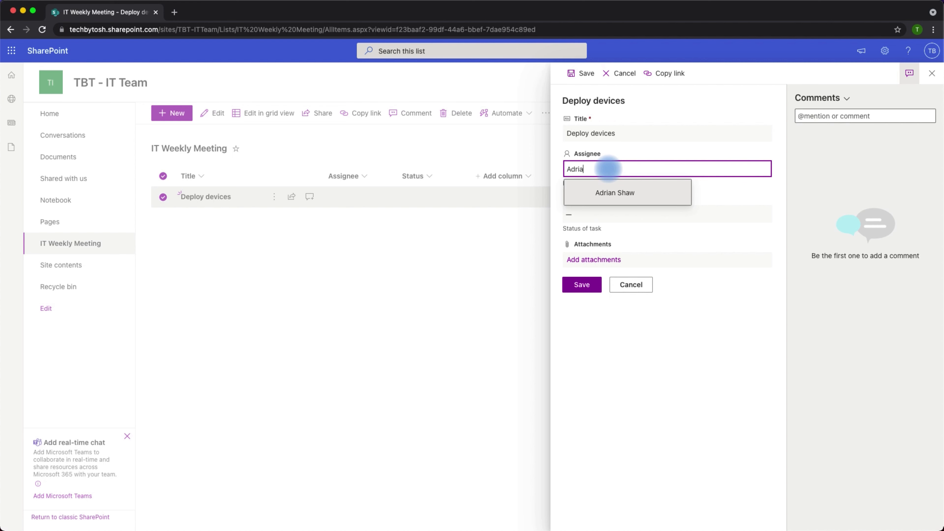
left_click(607, 191)
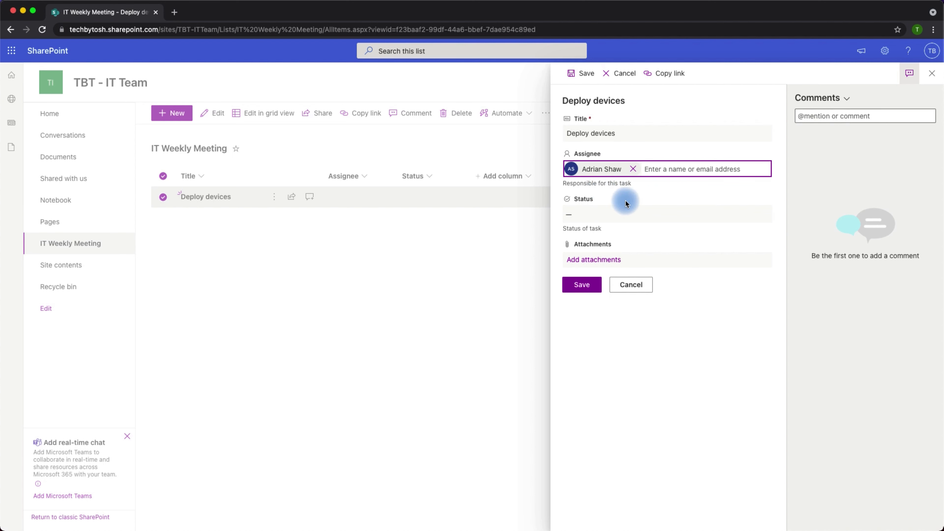
left_click(574, 219)
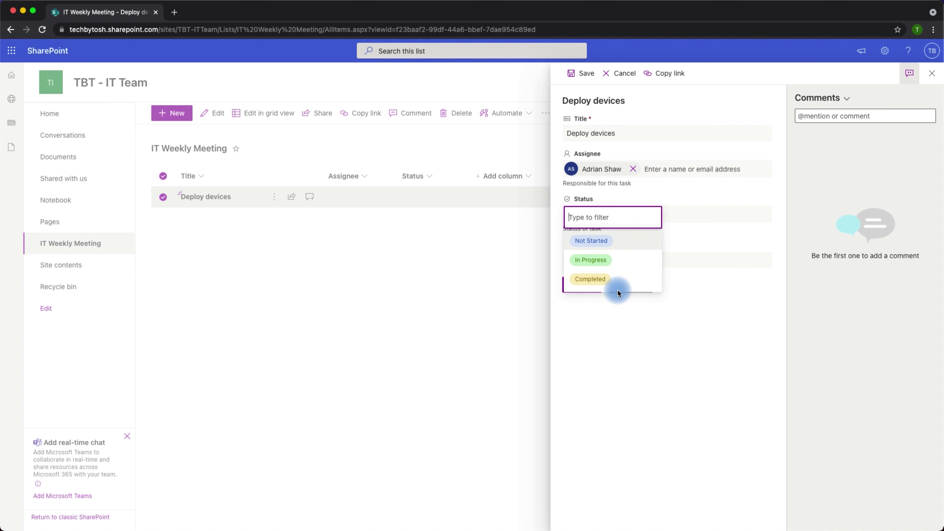
left_click(597, 242)
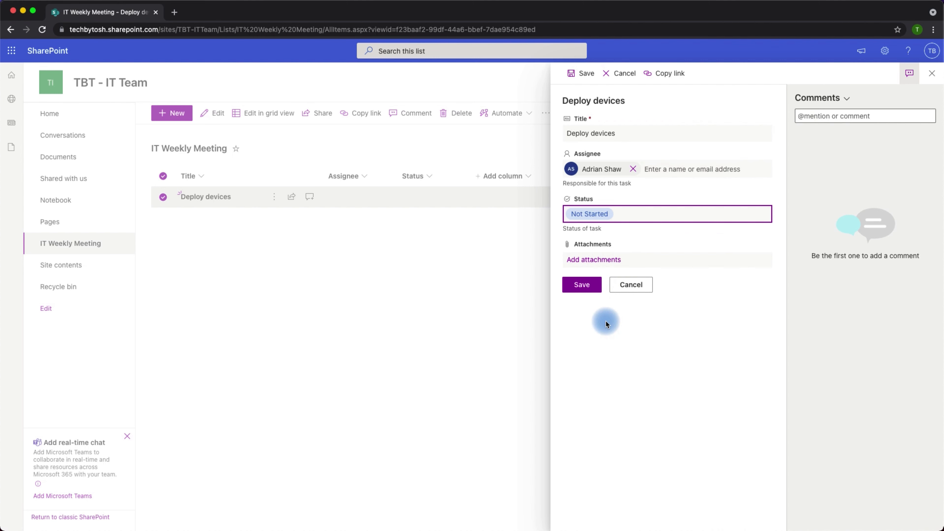
left_click(581, 287)
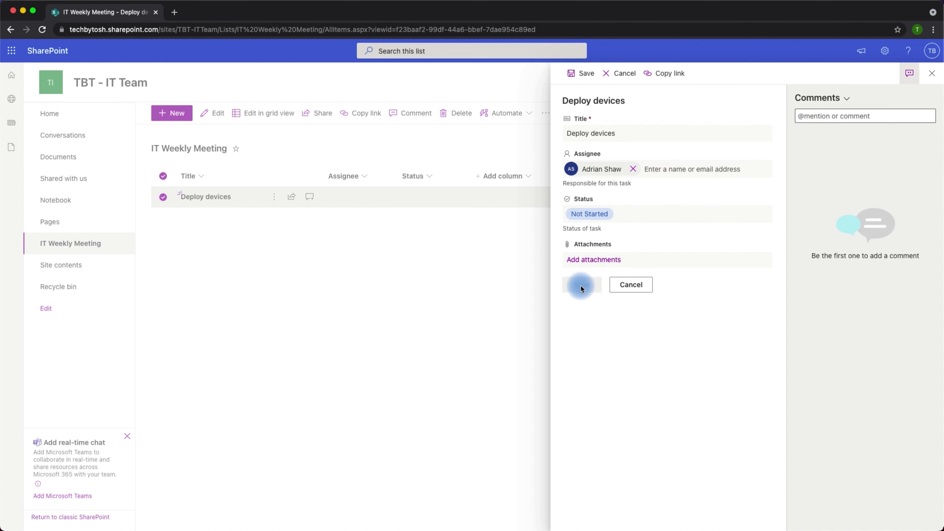
left_click(263, 276)
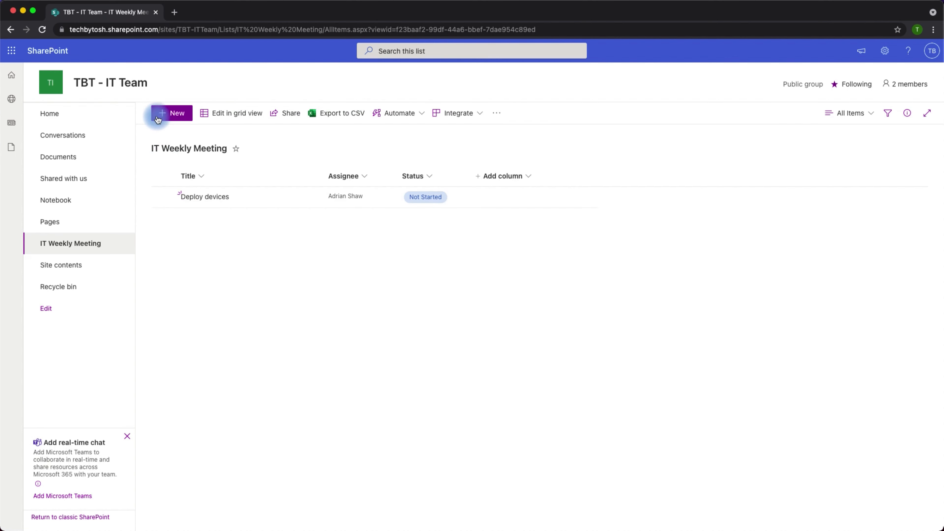
- Add a "Create policy documents" item to the IT Weekly Meeting list, assign it to a team member and save it with status In Progress
left_click(171, 113)
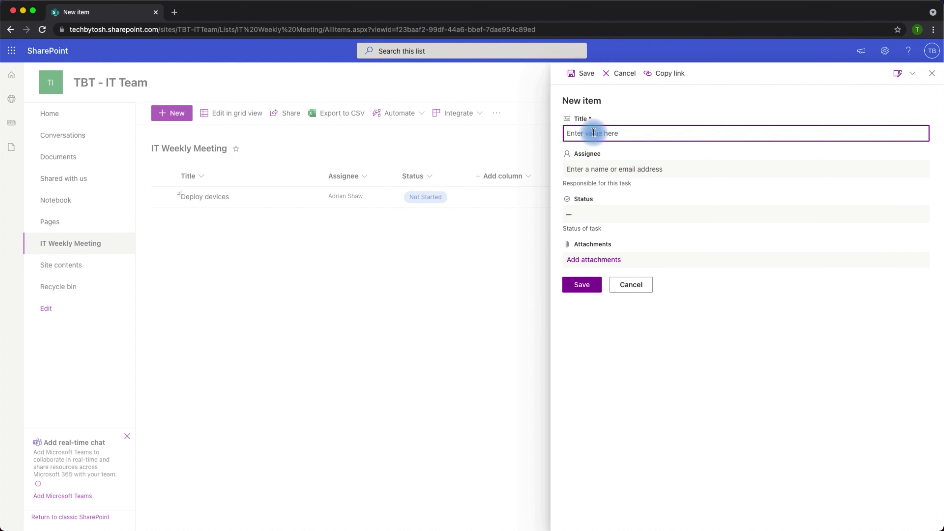
type("Create policy documents")
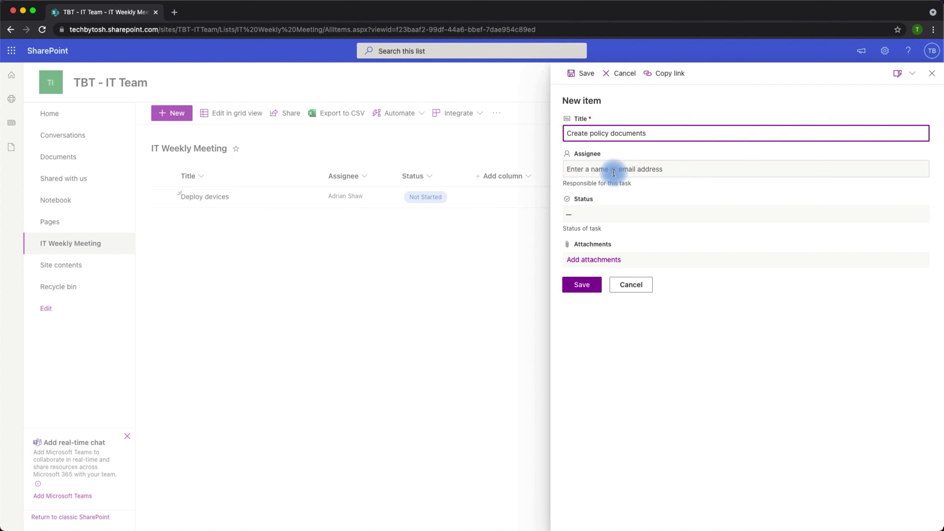
left_click(607, 171)
type("peter")
left_click(619, 192)
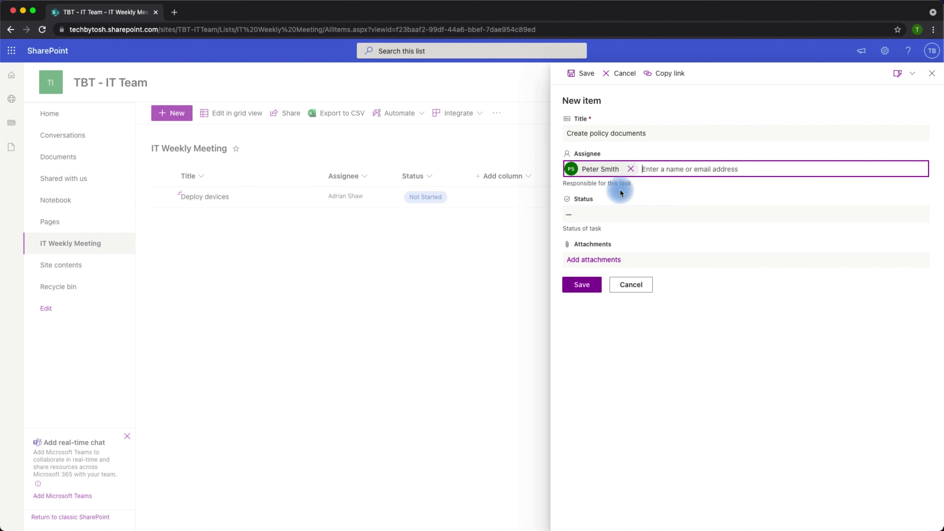
left_click(608, 215)
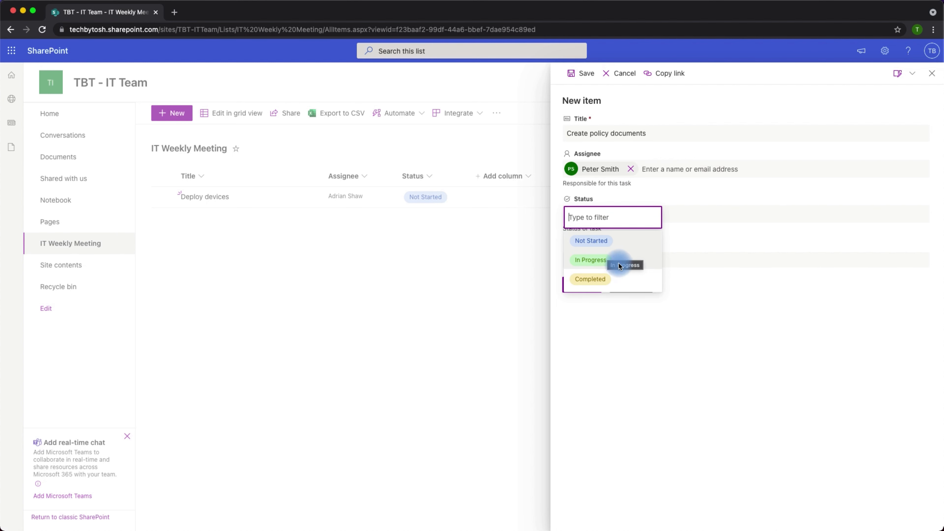
left_click(596, 261)
left_click(580, 287)
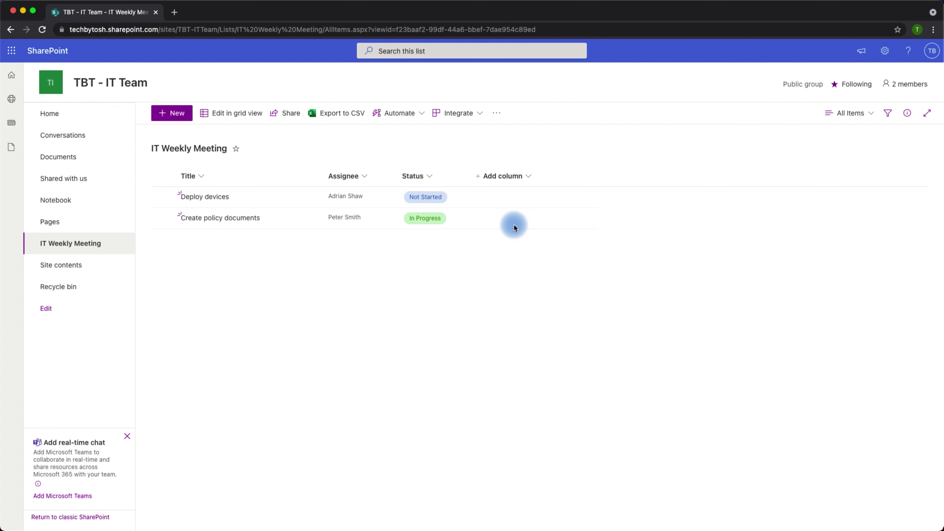
left_click(527, 179)
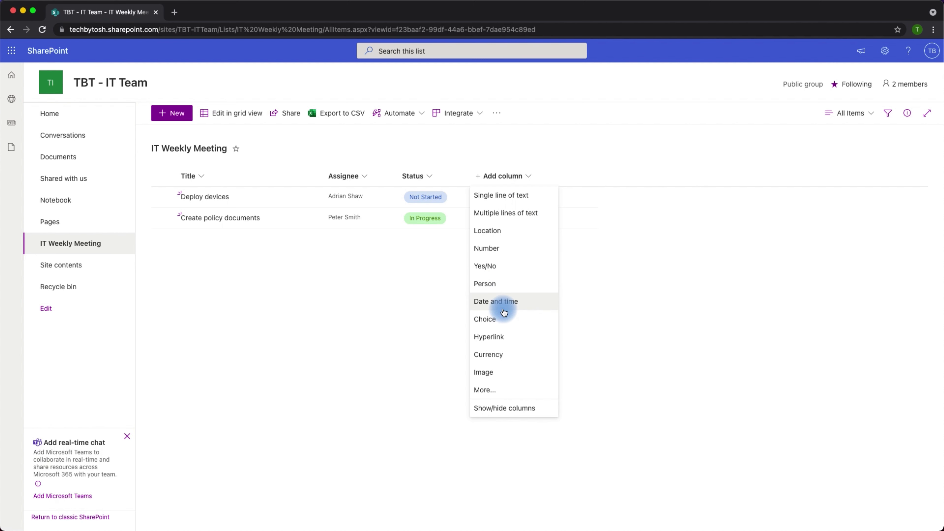
left_click(657, 311)
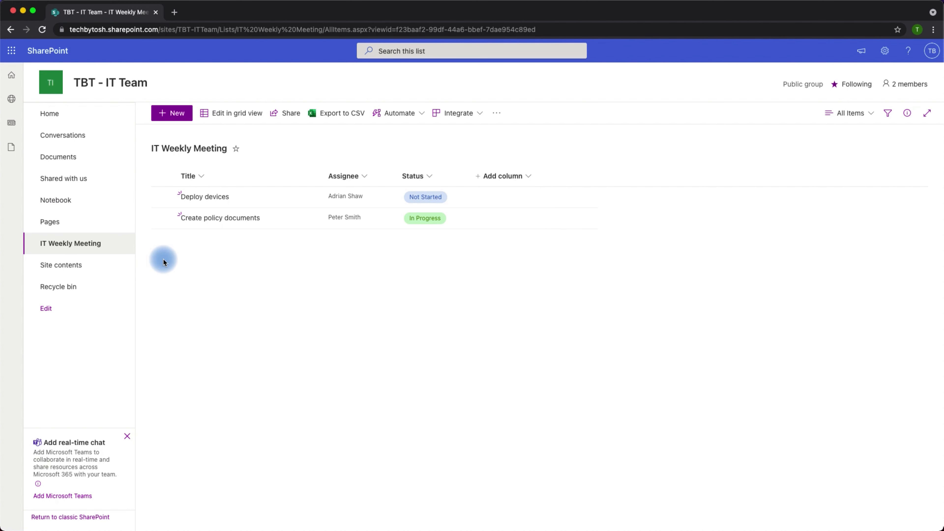
- Edit the site's home page and add a List web part beneath Quick links showing the IT Weekly Meeting list
left_click(47, 114)
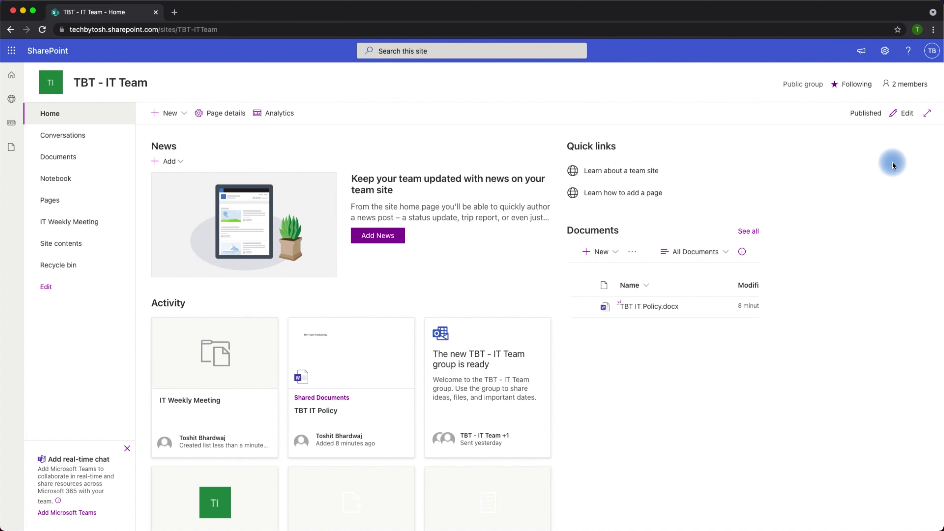
left_click(906, 113)
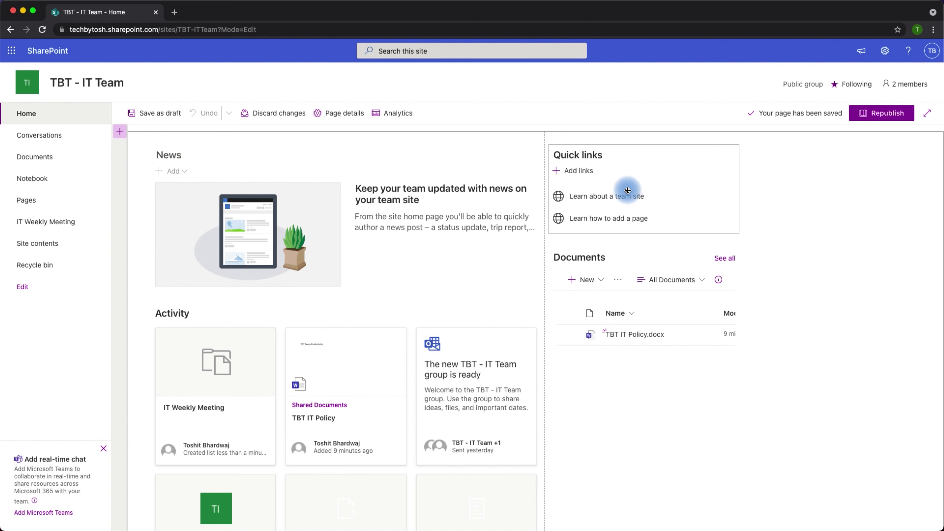
left_click_drag(646, 246, 647, 242)
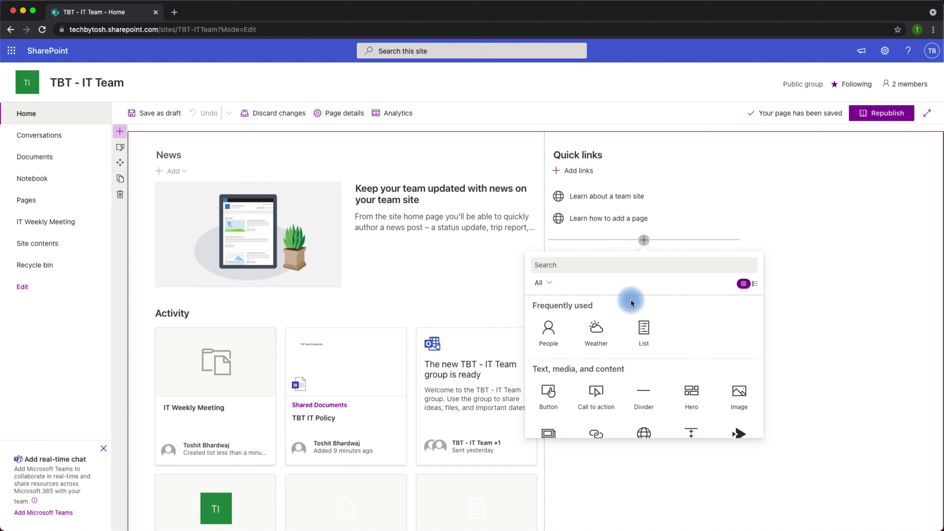
type("list")
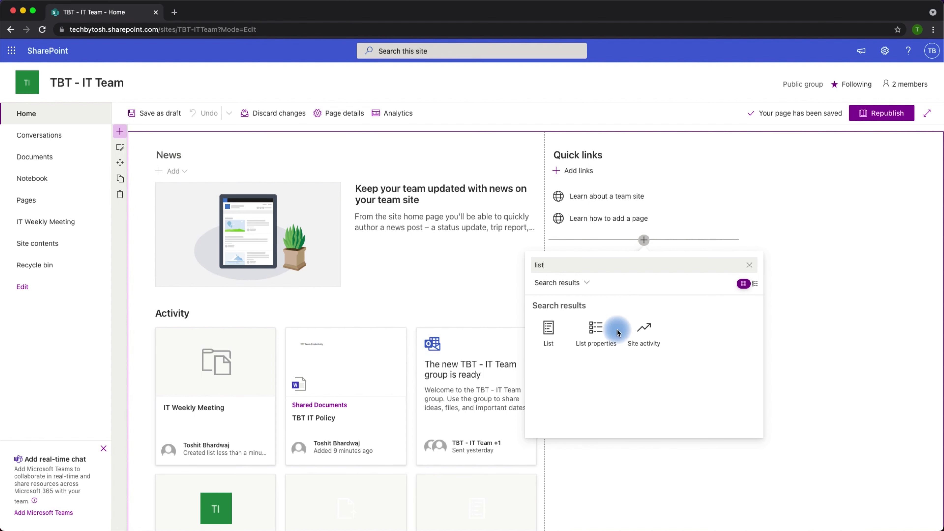
left_click(549, 328)
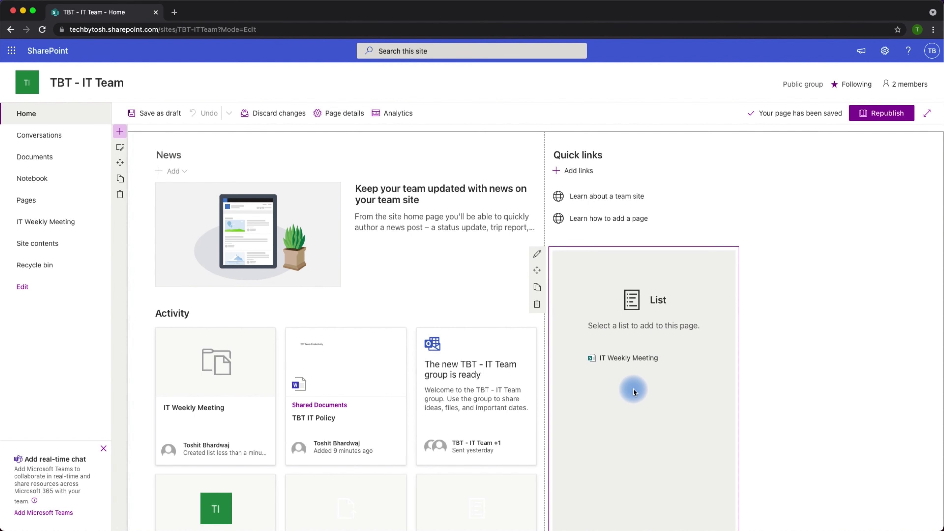
left_click(619, 359)
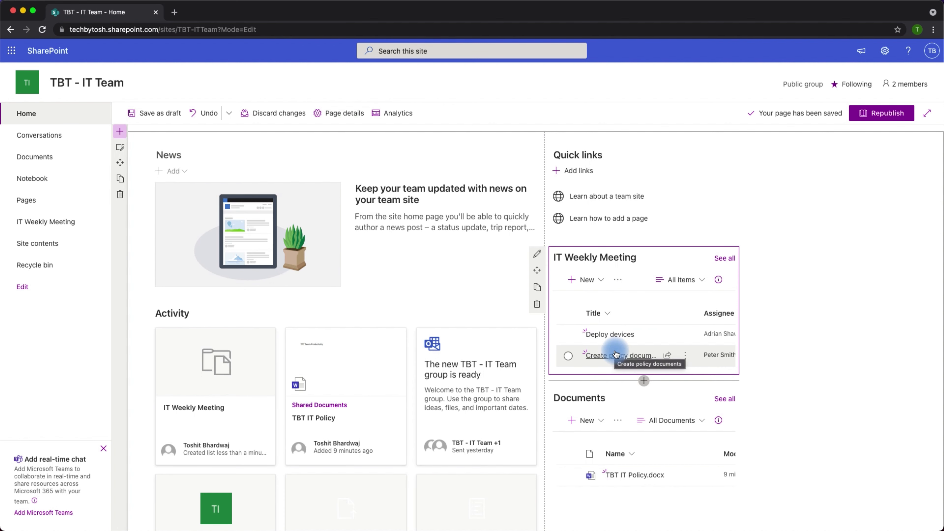
left_click(802, 290)
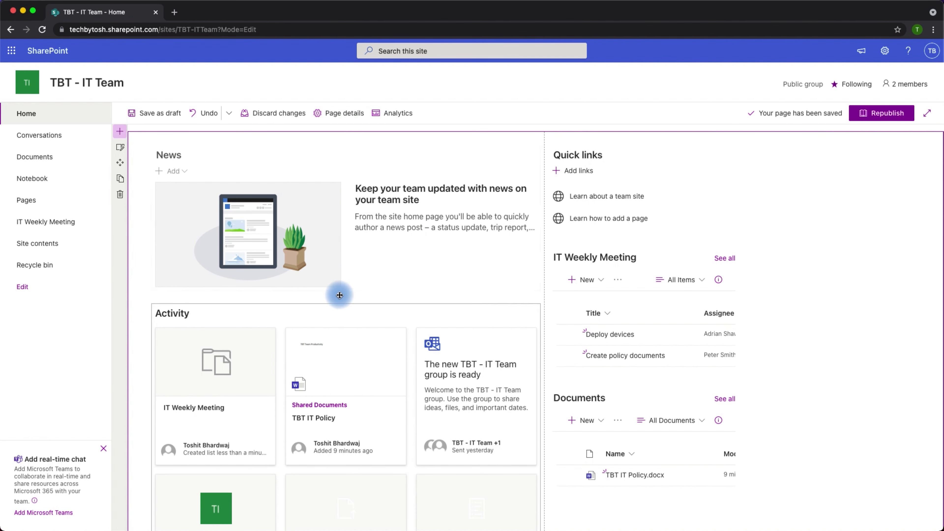
mouse_move(349, 300)
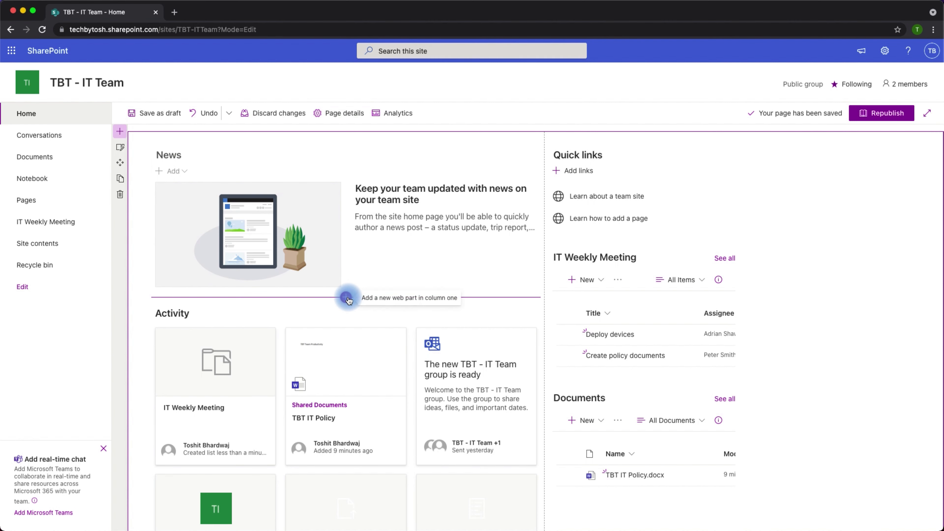
left_click(348, 299)
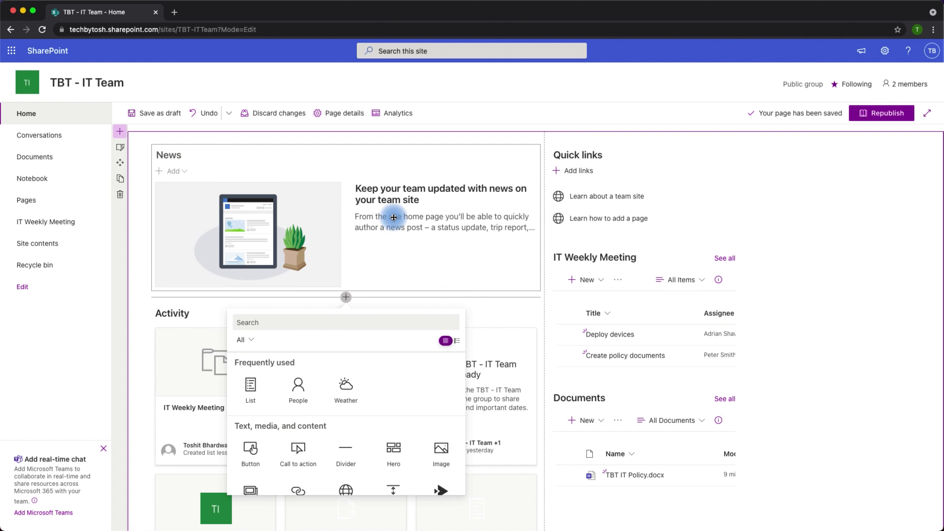
left_click(337, 212)
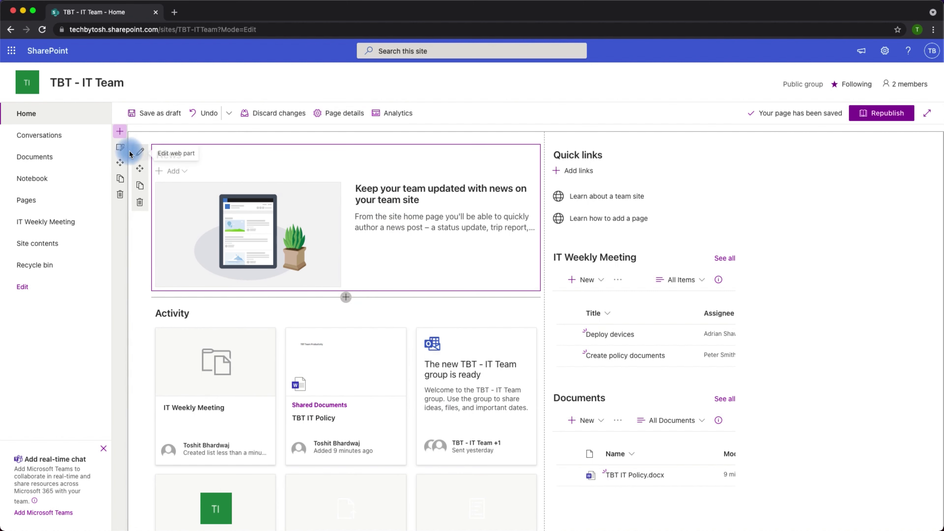
- Try the Two columns, Three columns and One-third left section layouts, and return the section to One-third right
left_click(120, 150)
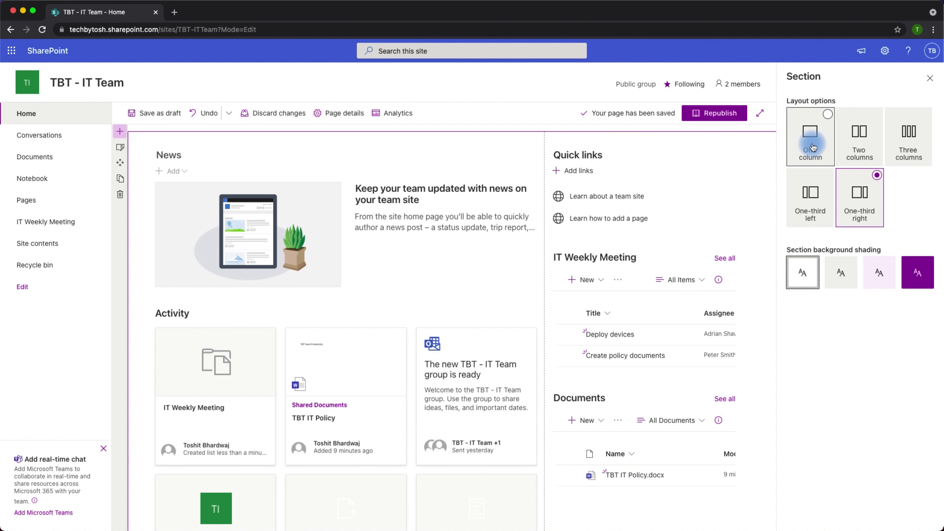
left_click(877, 115)
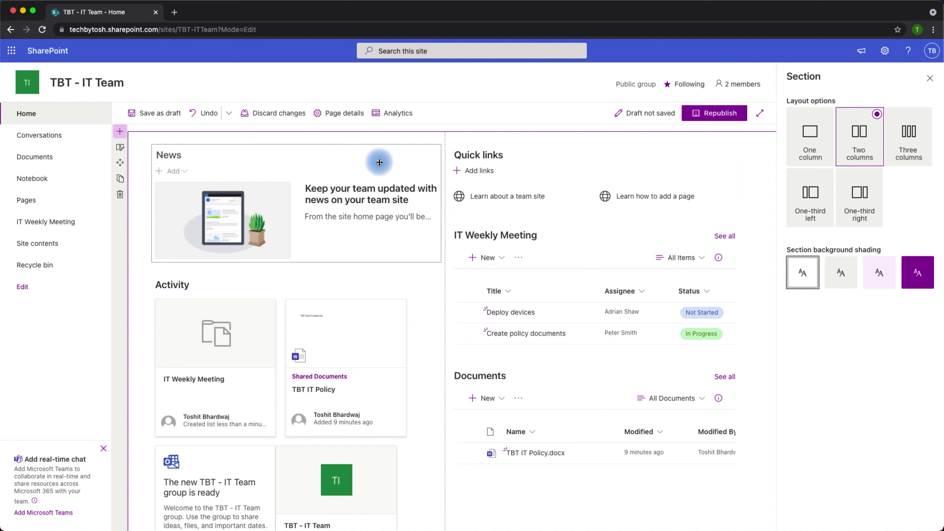
left_click(925, 118)
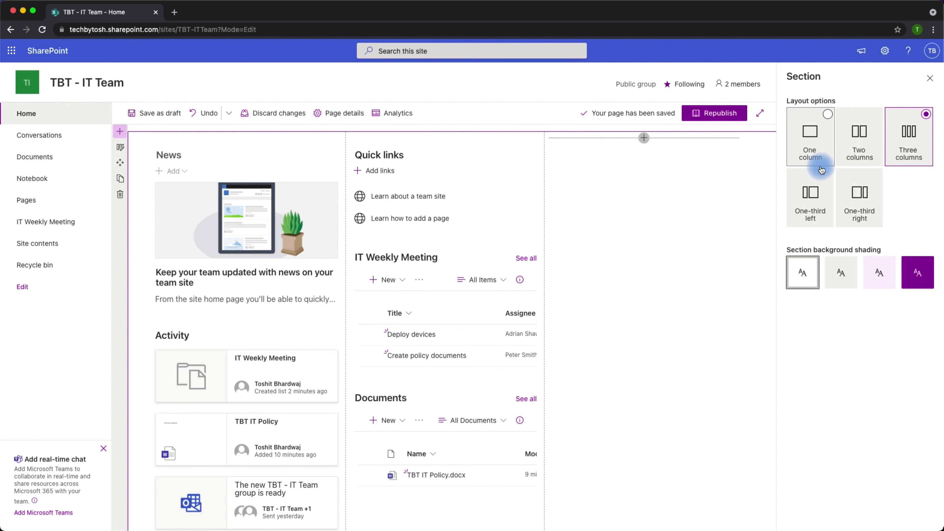
left_click(826, 179)
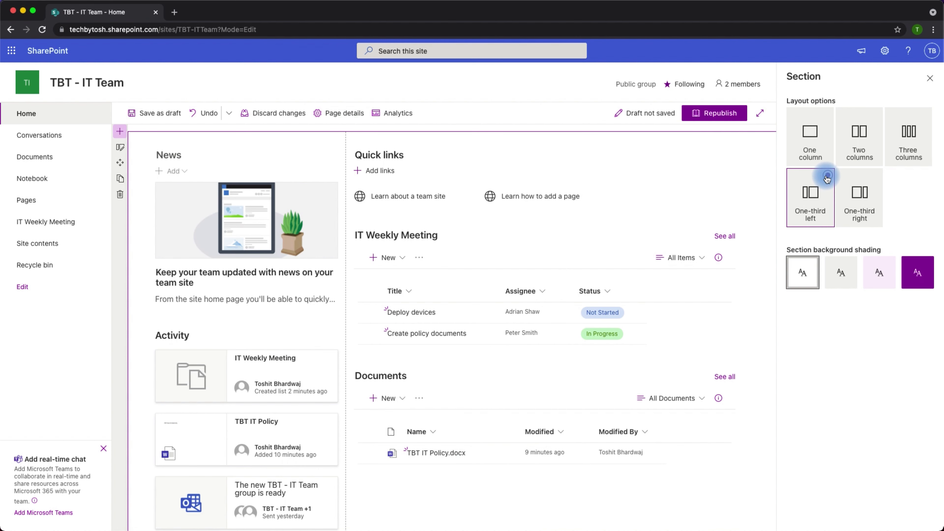
left_click(877, 177)
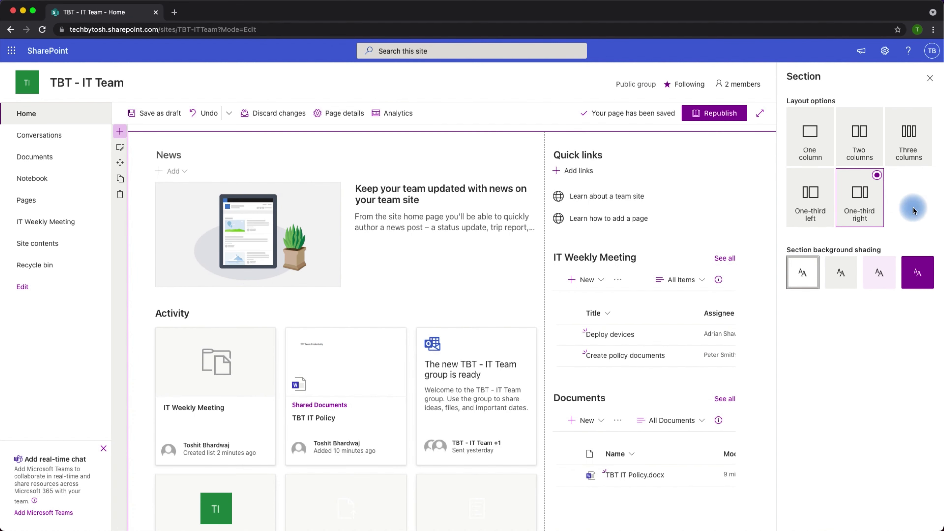
left_click(929, 79)
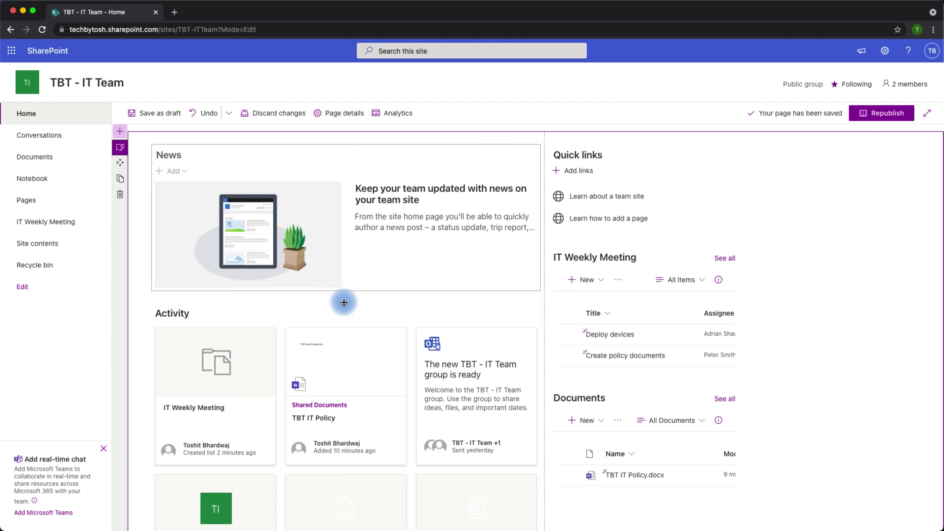
- Add a Weather web part between News and Activity with Melbourne Victoria as its location
left_click(345, 297)
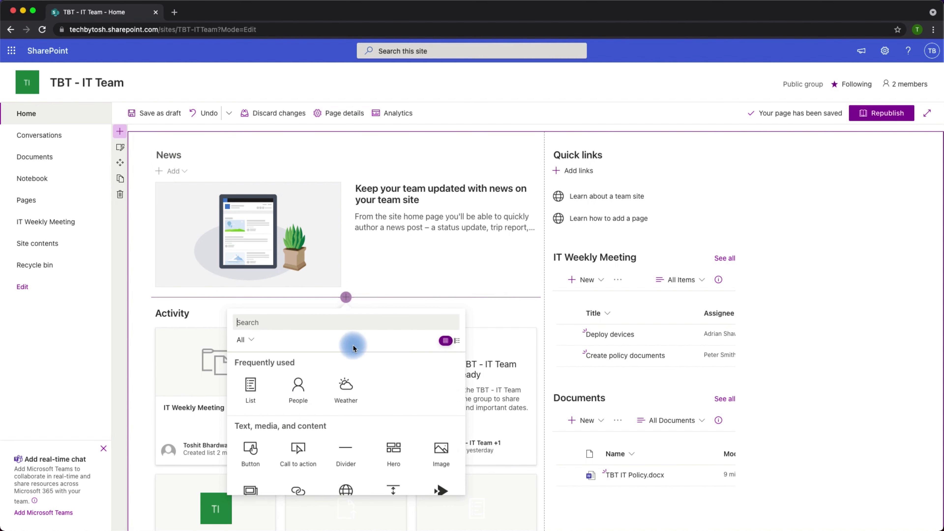
left_click(348, 393)
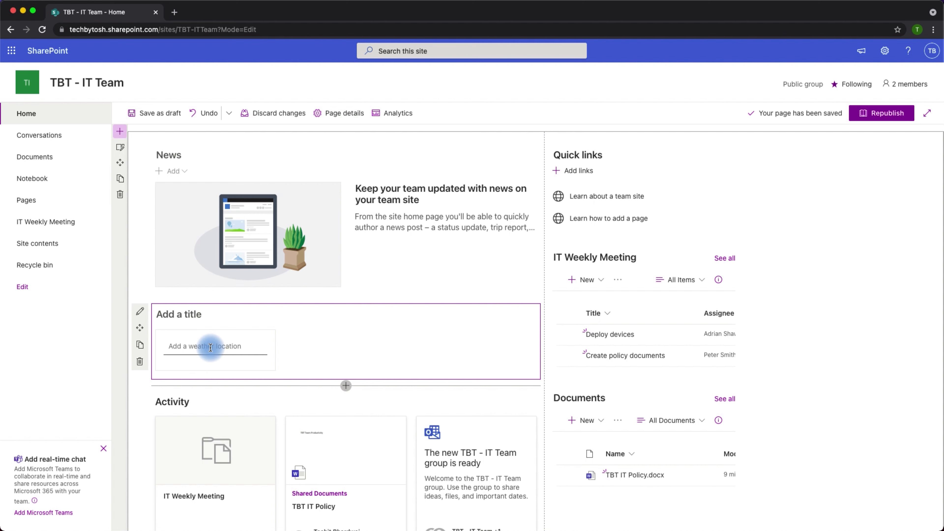
left_click(210, 347)
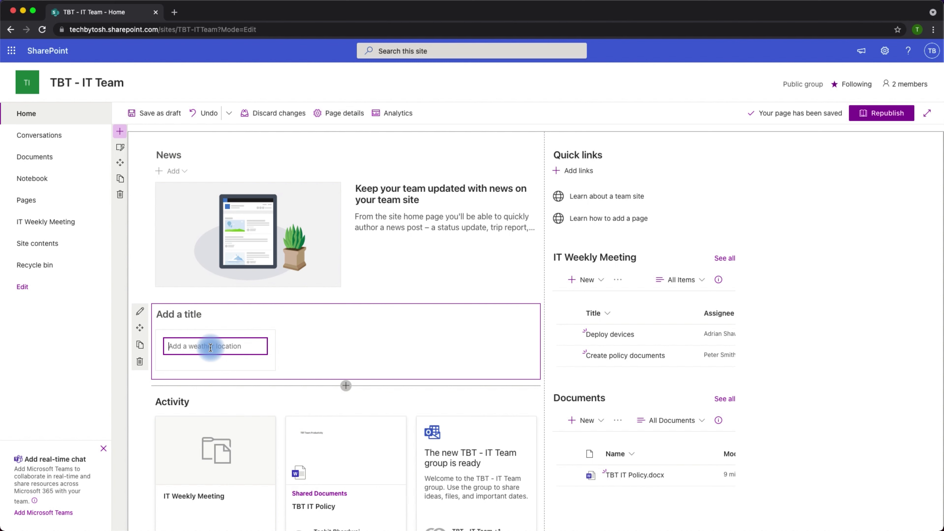
type("Melbouren")
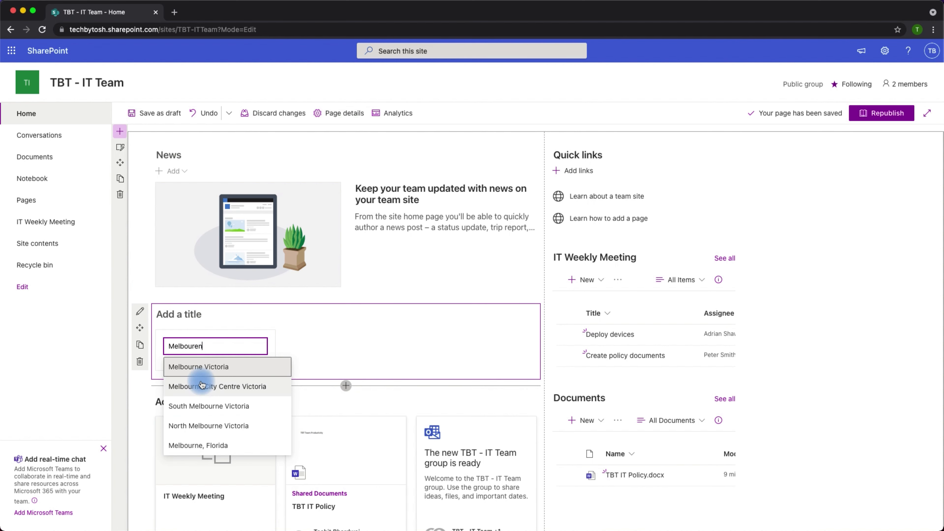
left_click(206, 363)
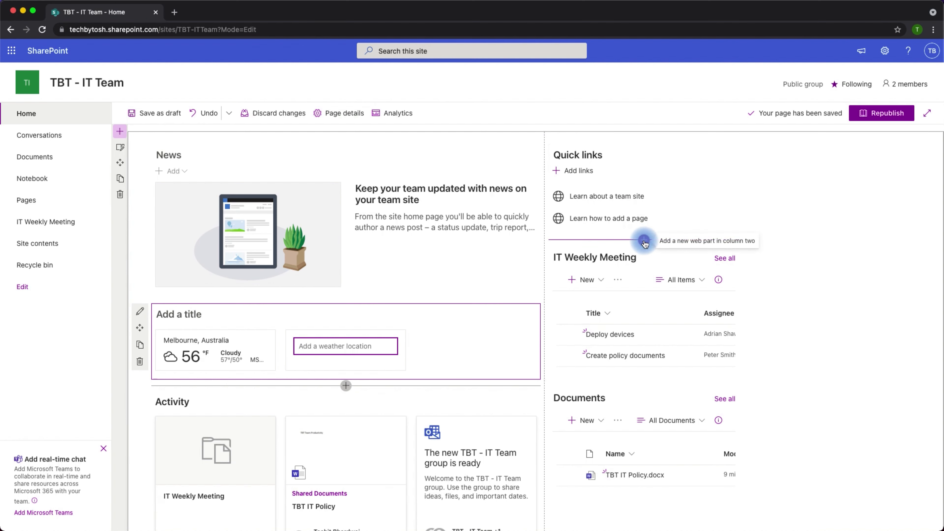
- Add a People web part between Quick links and IT Weekly Meeting, and include a team member's profile in it
left_click(645, 241)
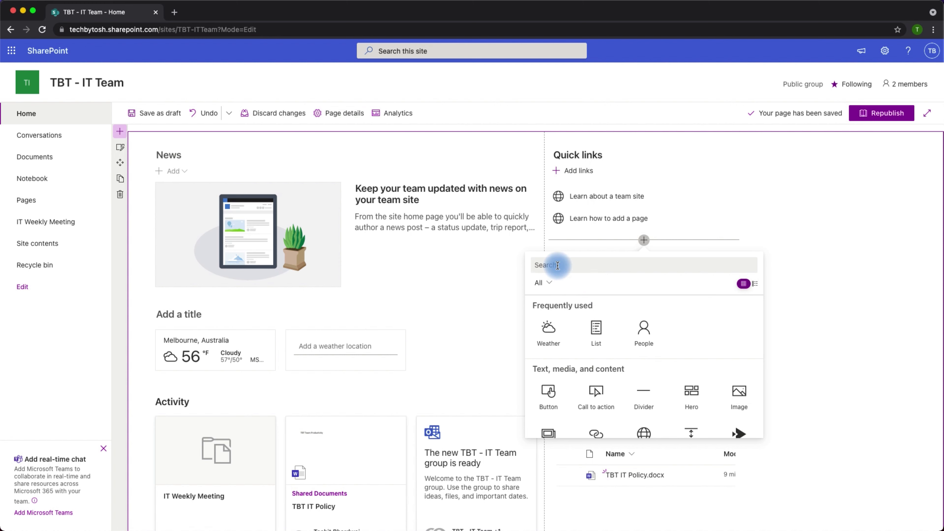
left_click(643, 331)
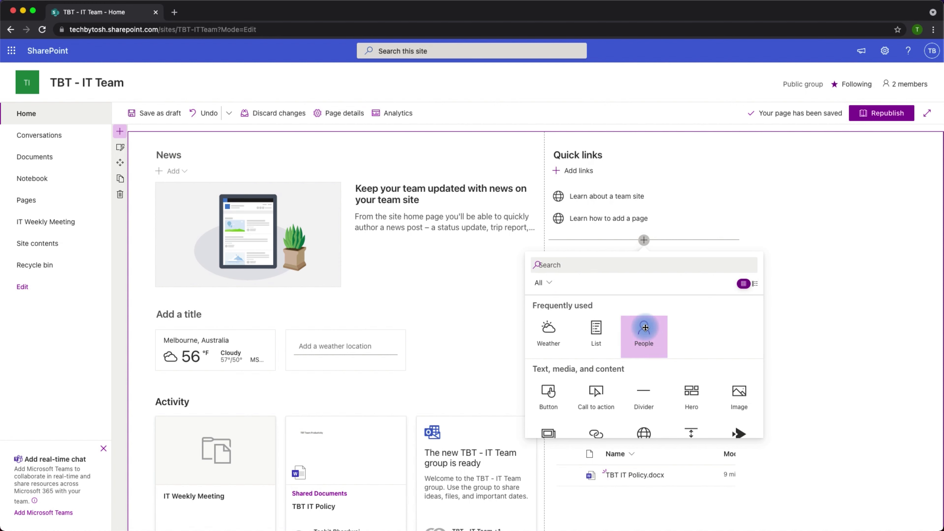
left_click(605, 291)
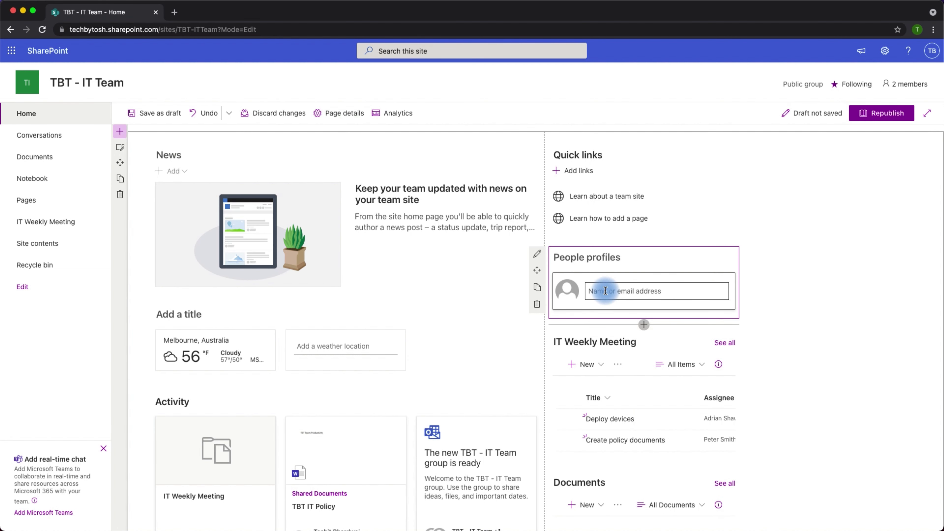
left_click(605, 291)
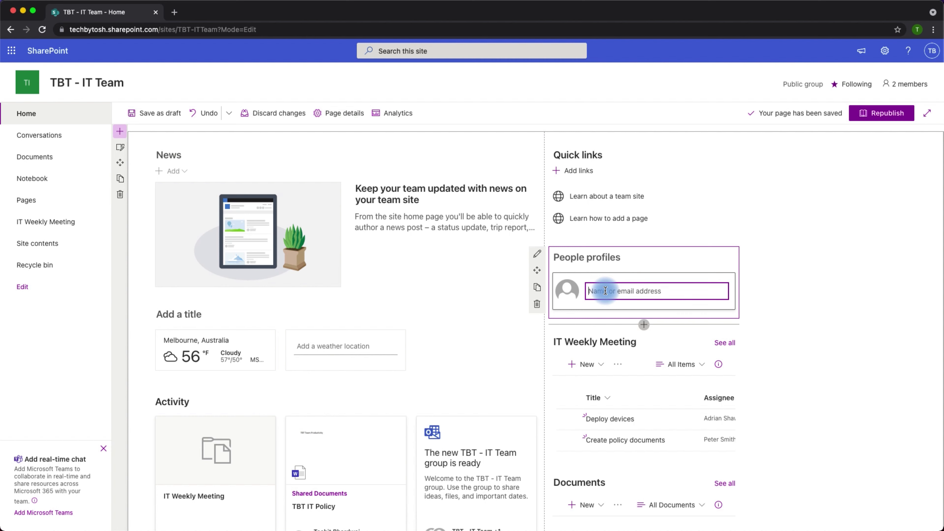
type("Peter")
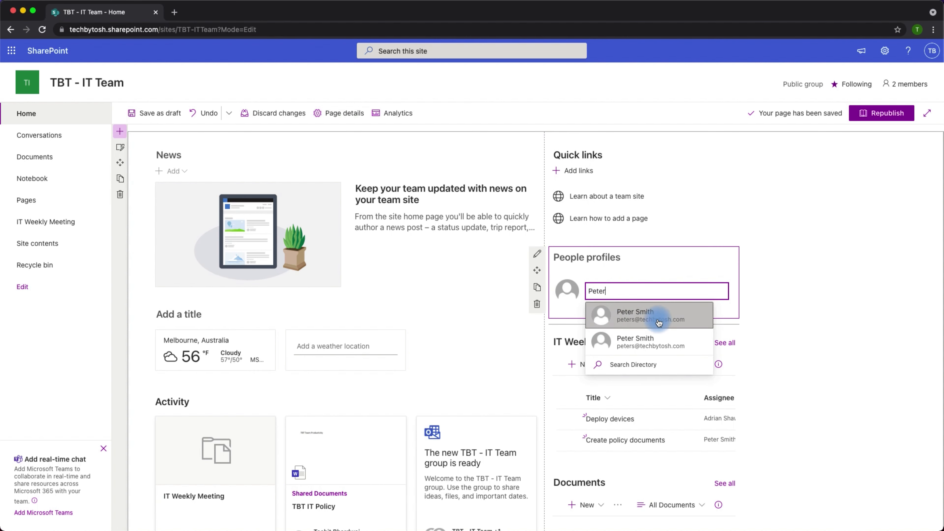
left_click(639, 316)
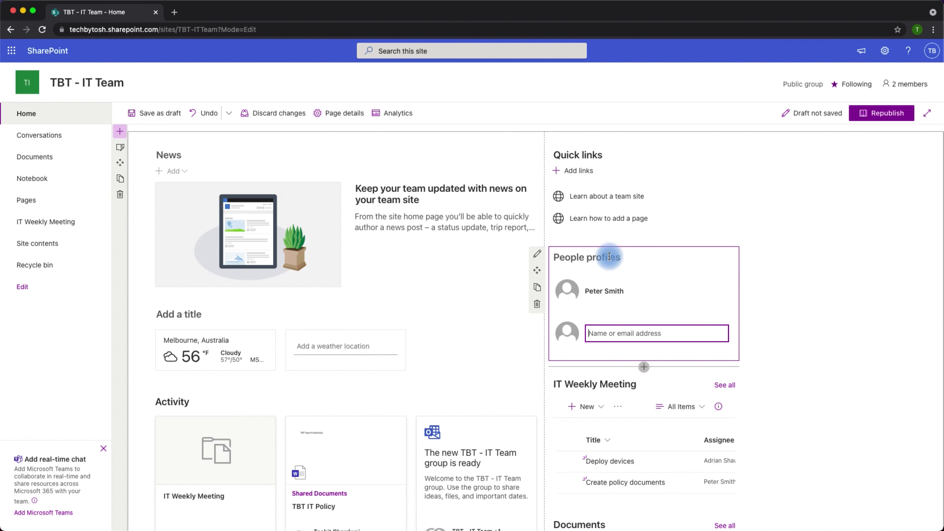
- Rename the People web part's heading to "Site Owner"
left_click(600, 258)
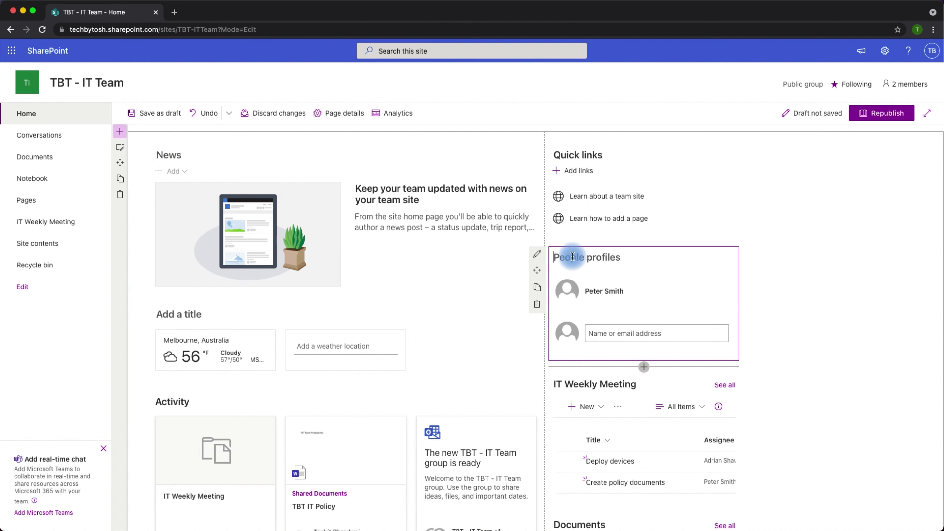
type("Site")
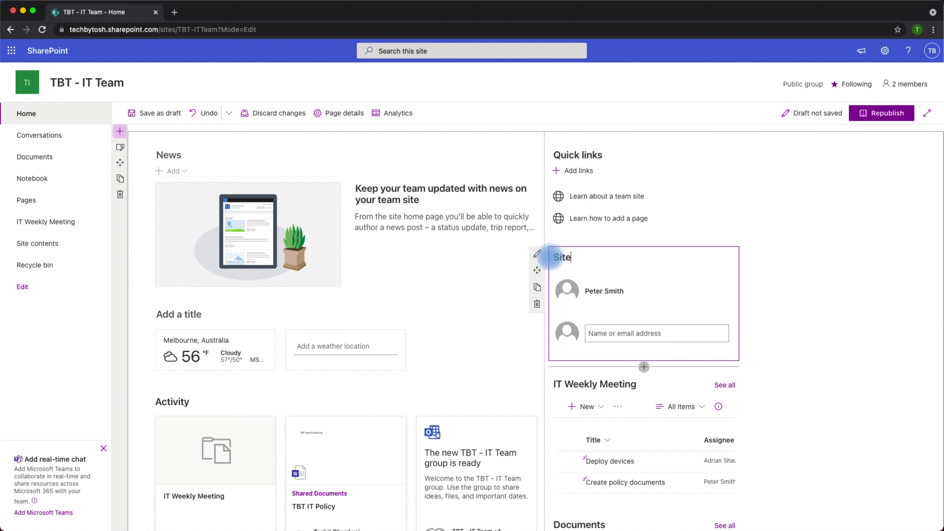
type(" Owner")
left_click(804, 218)
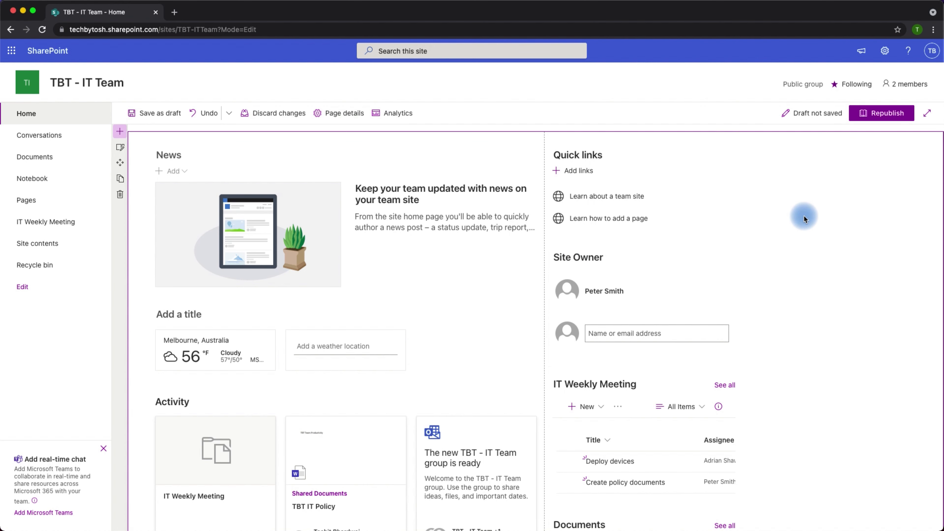
- Move the Quick links web part beneath Site Owner and republish the IT team's home page
left_click_drag(598, 177, 598, 361)
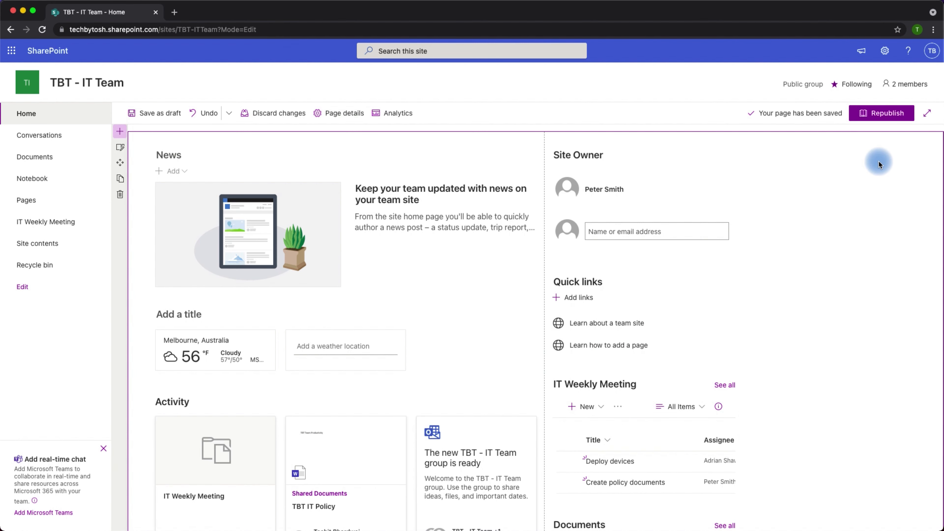
left_click(884, 114)
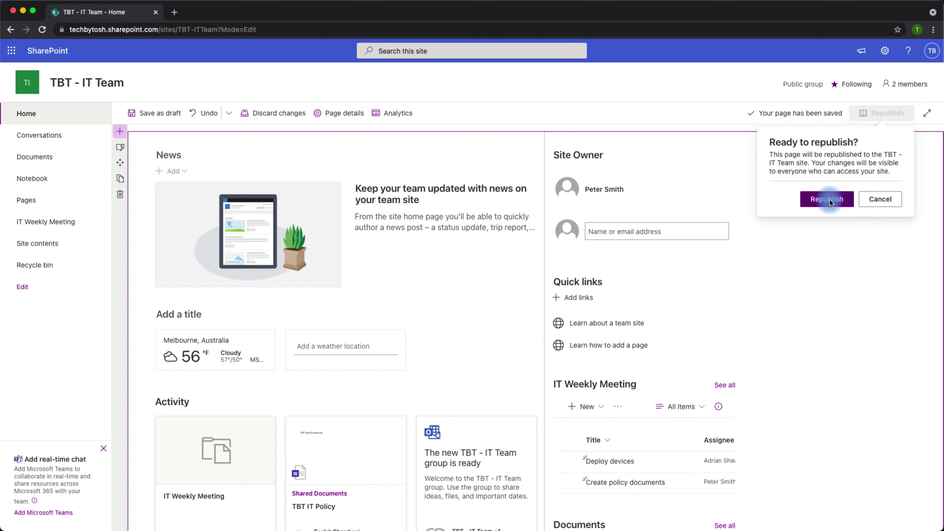
left_click(829, 202)
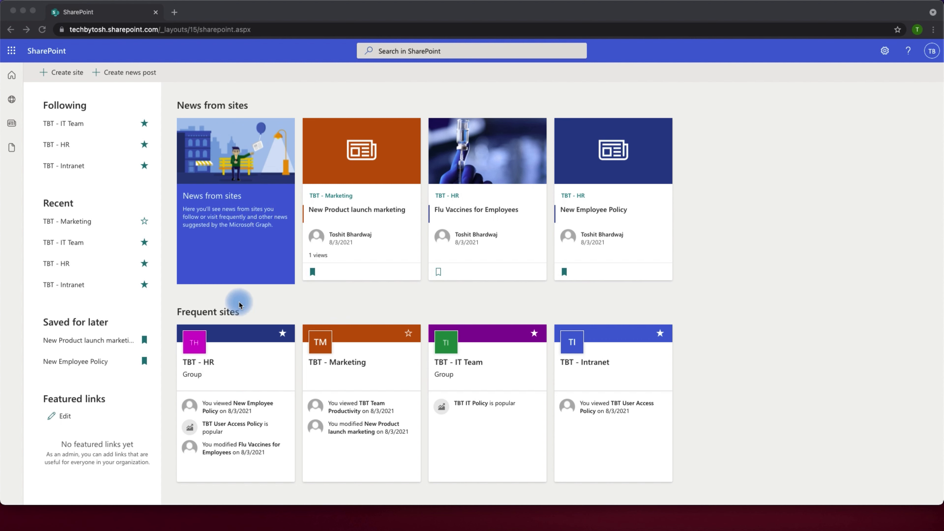
- Start creating a new Communication site from the SharePoint start page
left_click(70, 76)
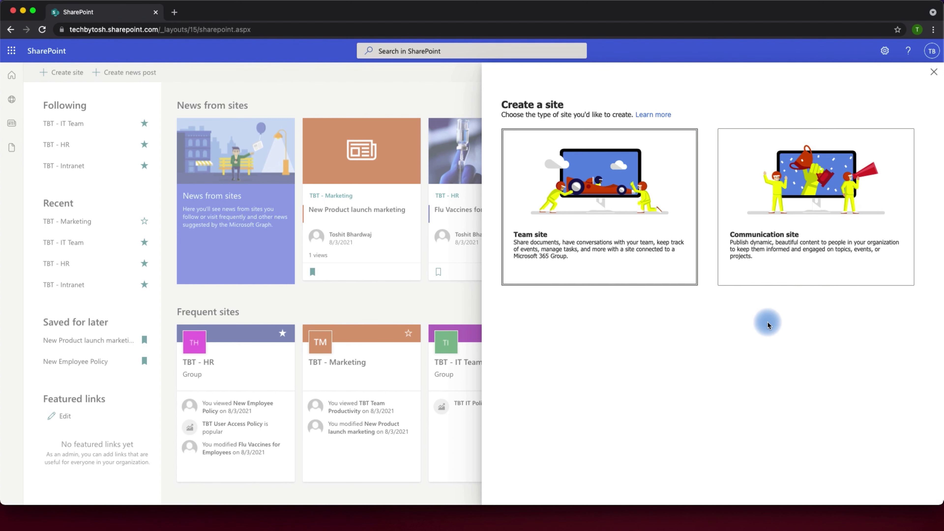
left_click(794, 255)
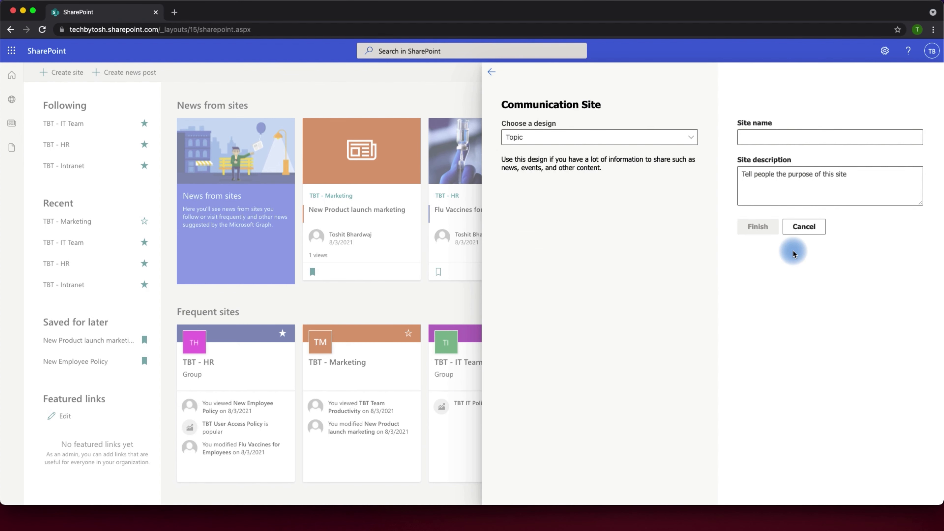
left_click(760, 134)
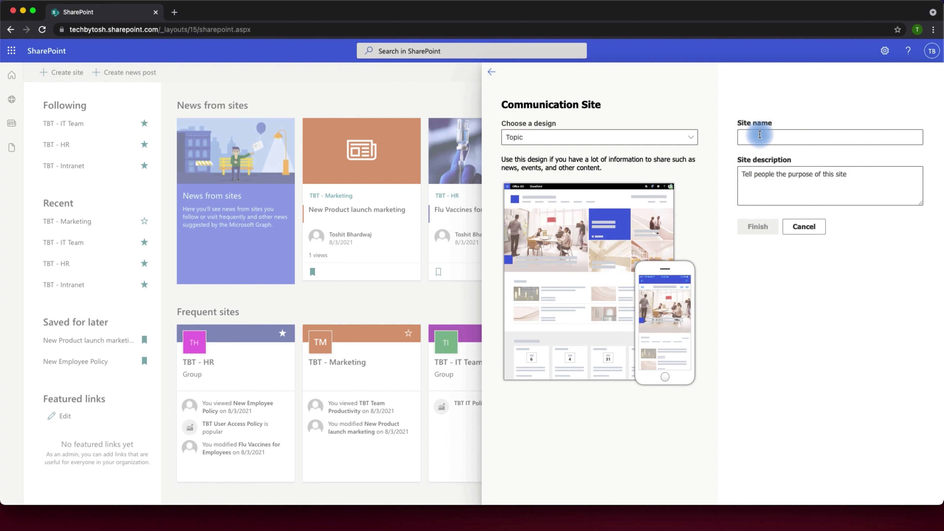
- Try the Showcase and Blank designs for the communication site, and return the design to Topic
left_click(692, 137)
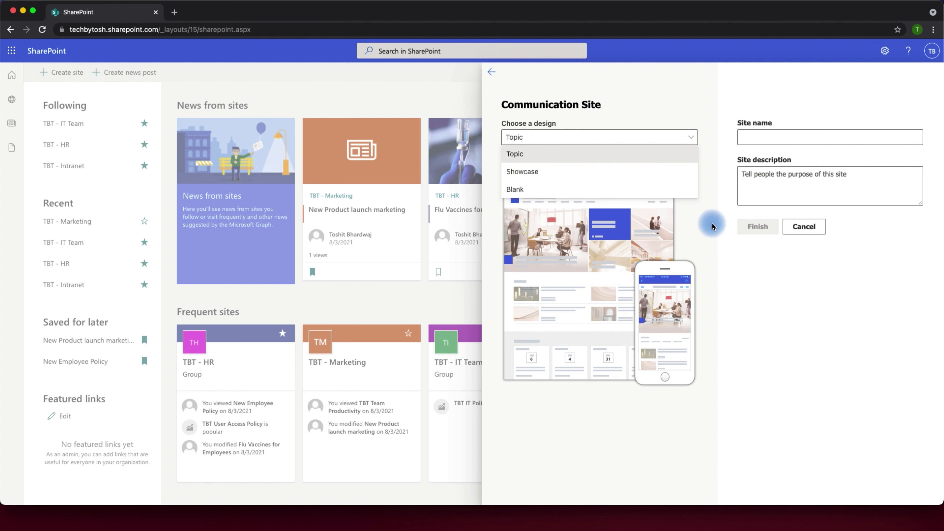
left_click(545, 174)
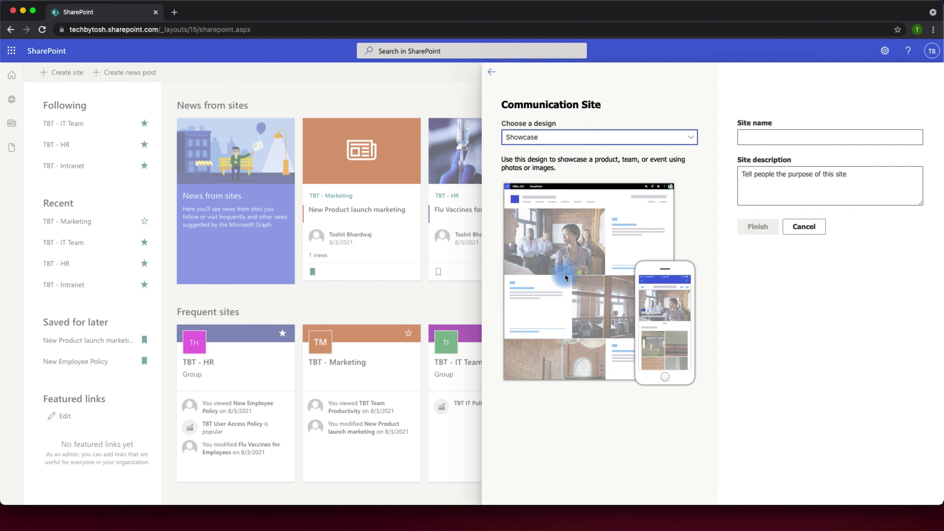
left_click(571, 141)
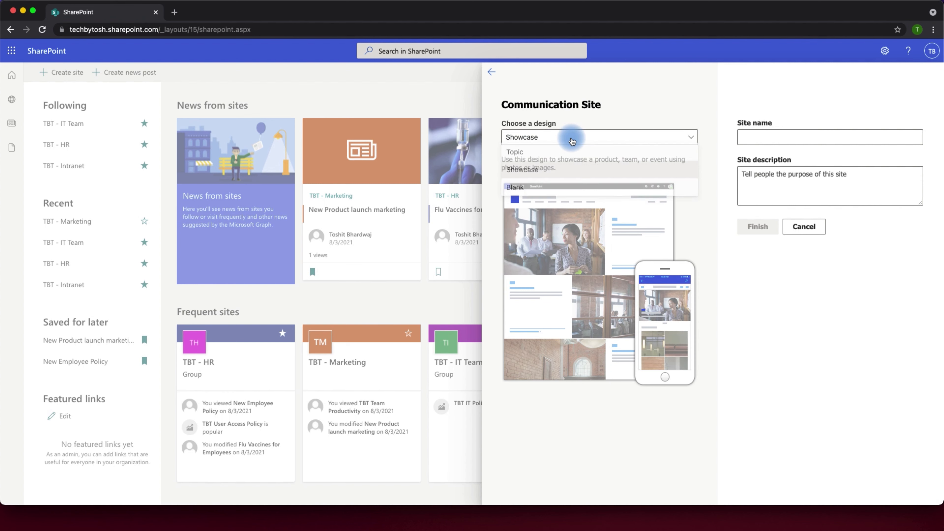
left_click(540, 188)
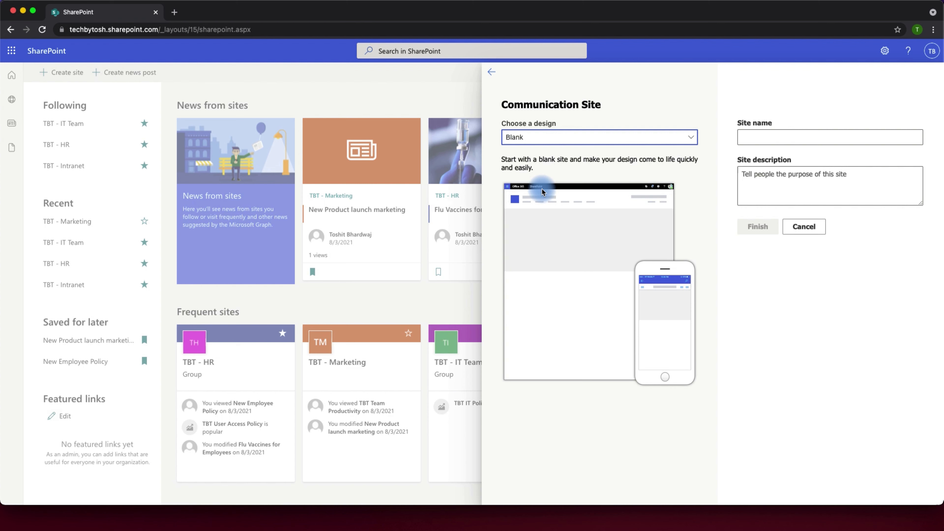
left_click(557, 137)
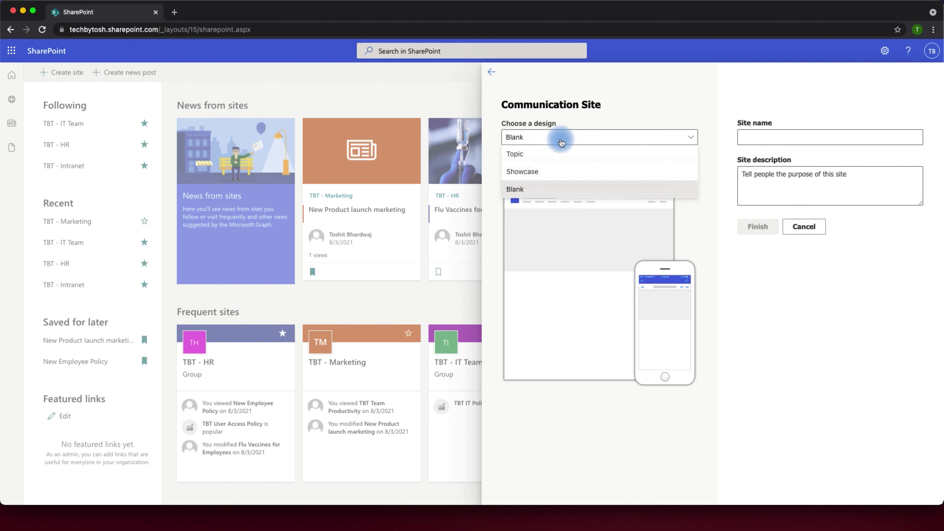
left_click(531, 156)
- Name the new communication site "TBT - Legal", with spaces around the hyphen
left_click(754, 136)
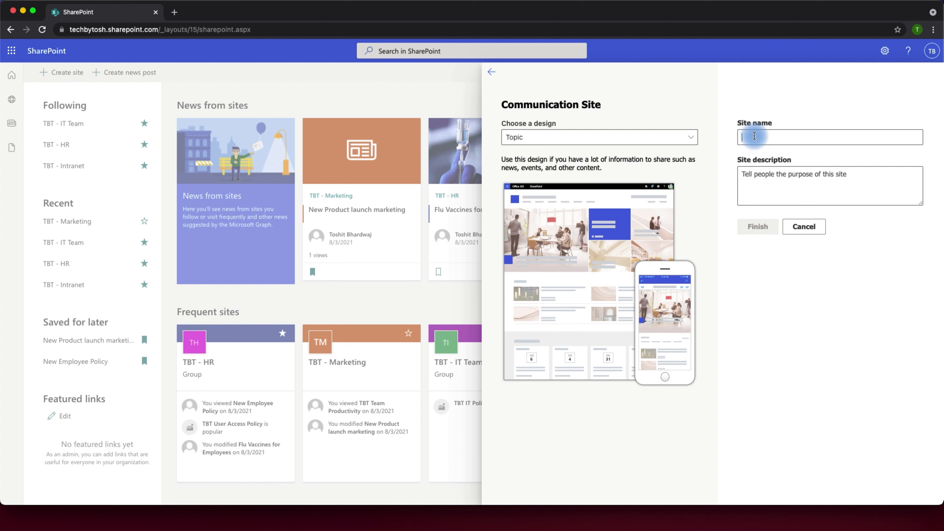
type("TBT")
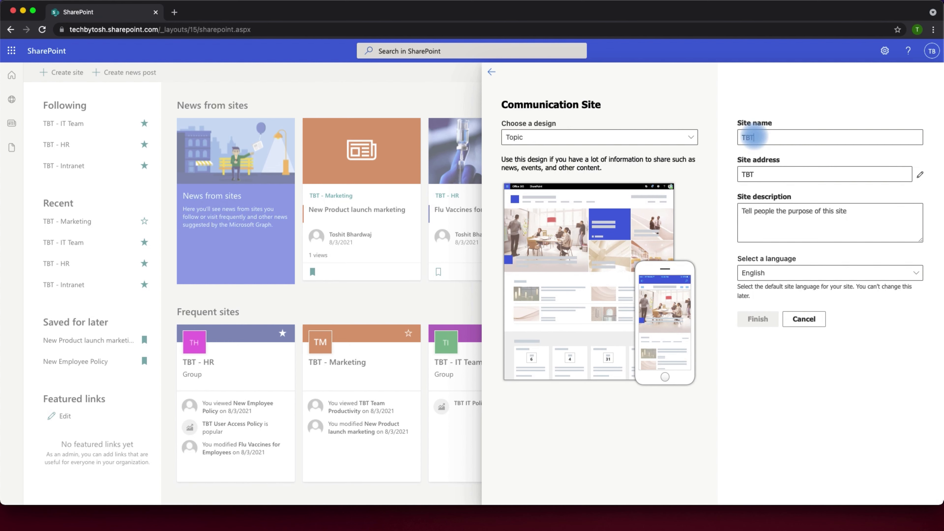
type("-Legal")
left_click(755, 139)
key("Left")
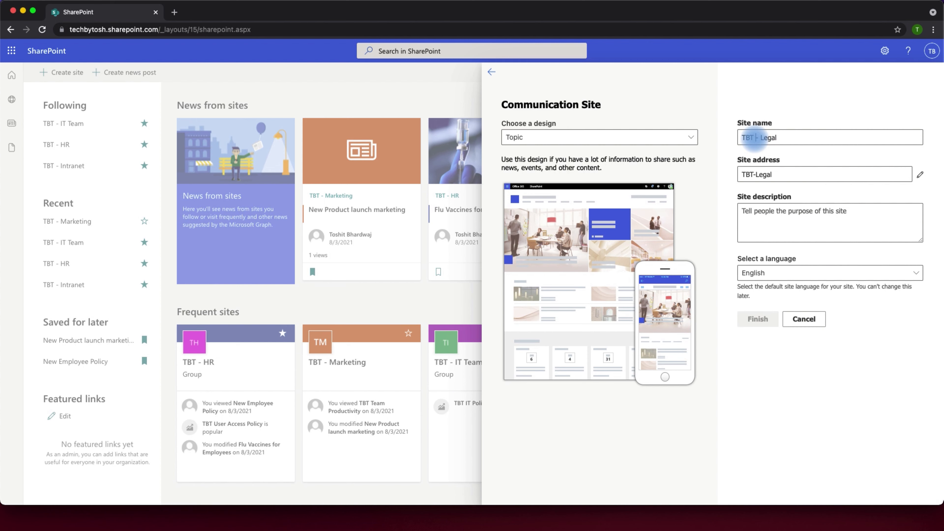
left_click(787, 175)
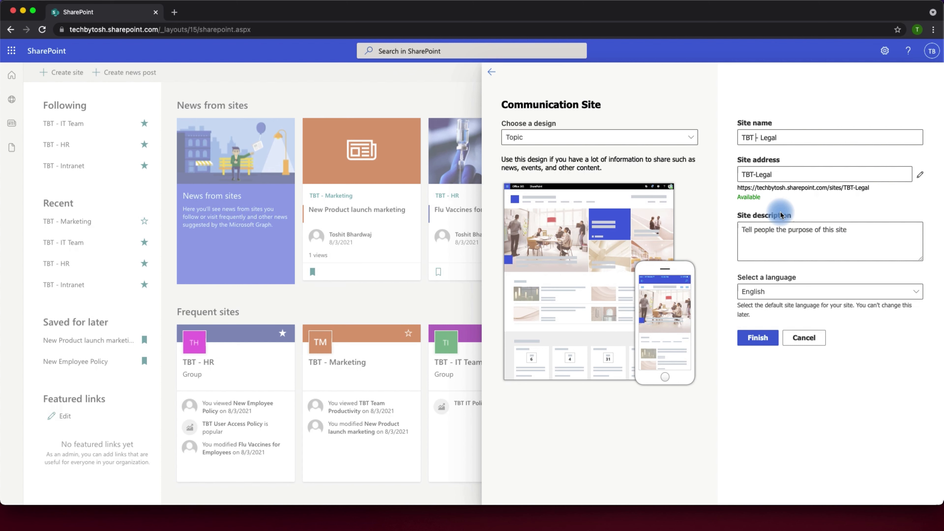
- Enter the site description "Legal team site to publish public information" and create the site
left_click(780, 233)
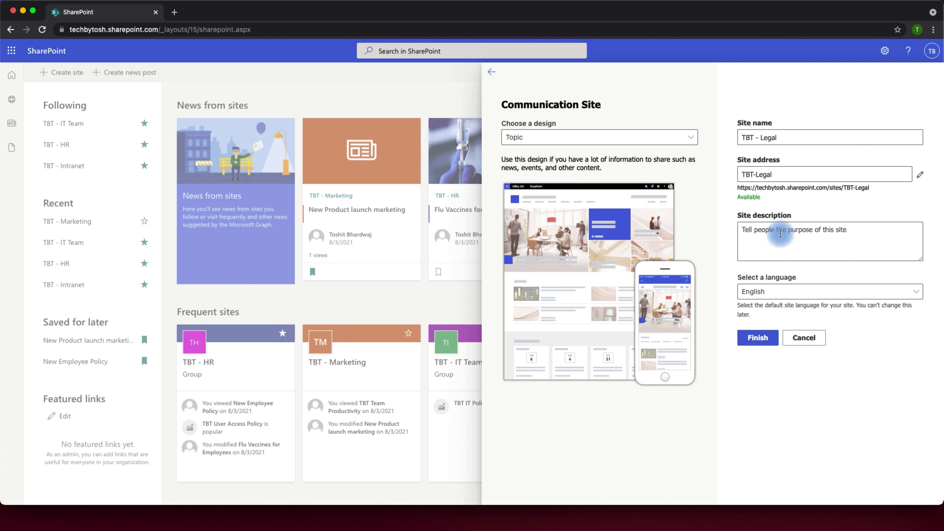
type("Lega")
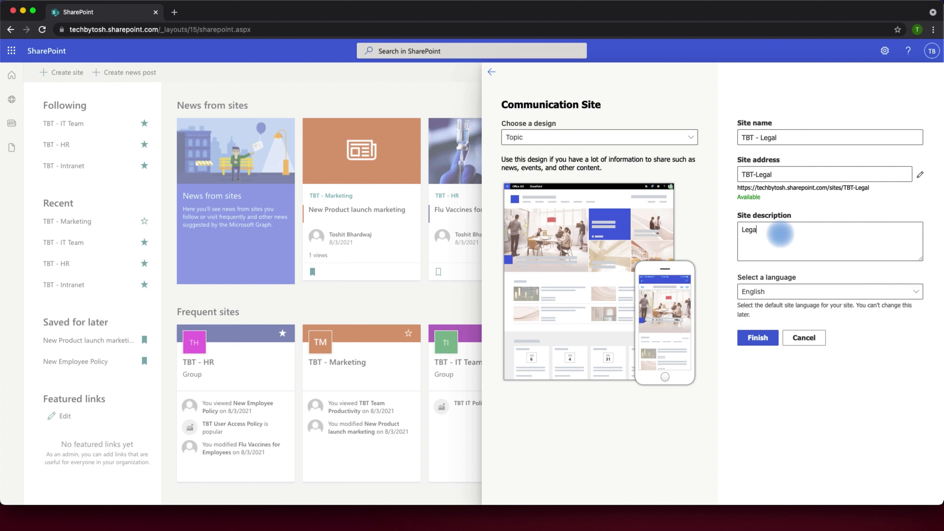
type("l team site to publish public information")
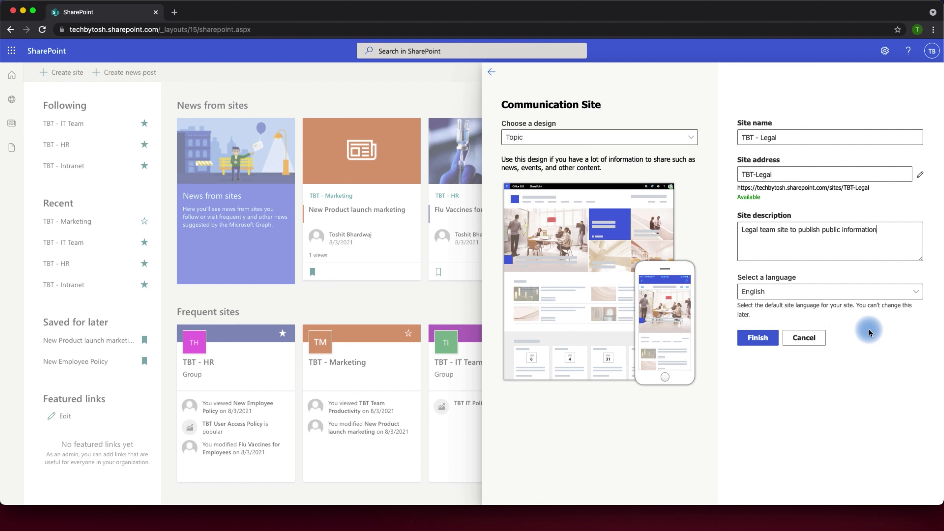
left_click(755, 338)
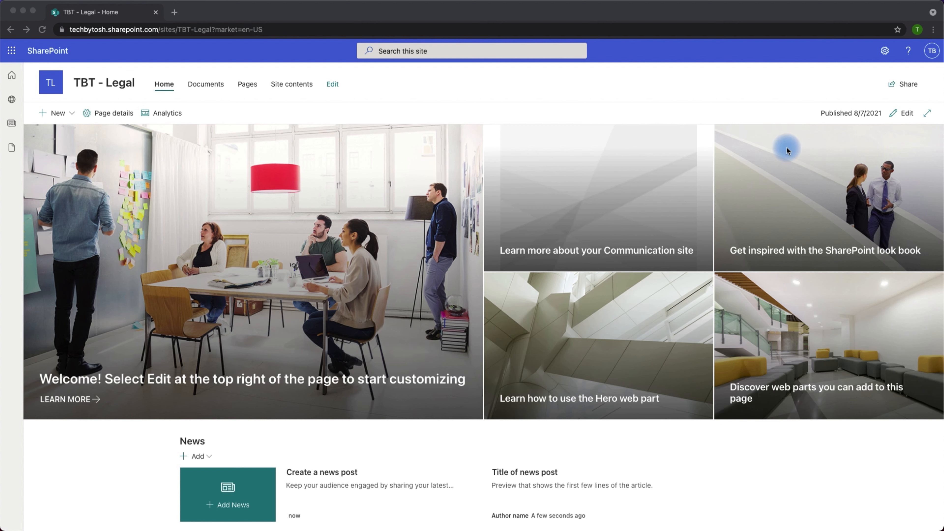
- Edit the Legal site's home page, change the Hero section's layout to Two columns, and republish the page
left_click(904, 113)
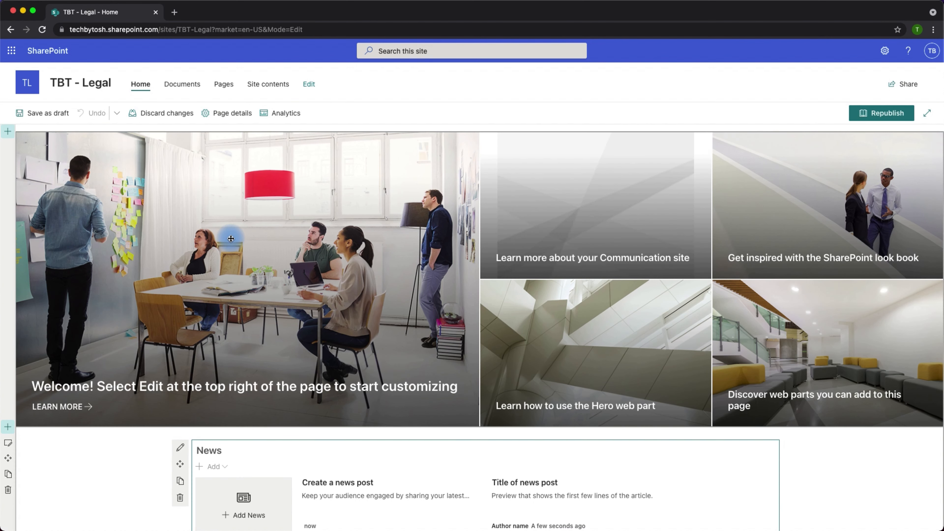
left_click(8, 132)
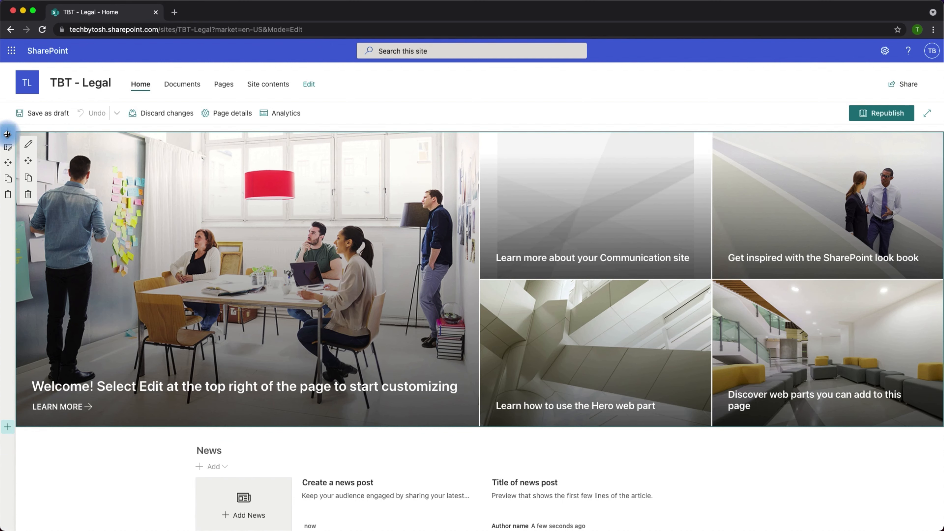
left_click(9, 147)
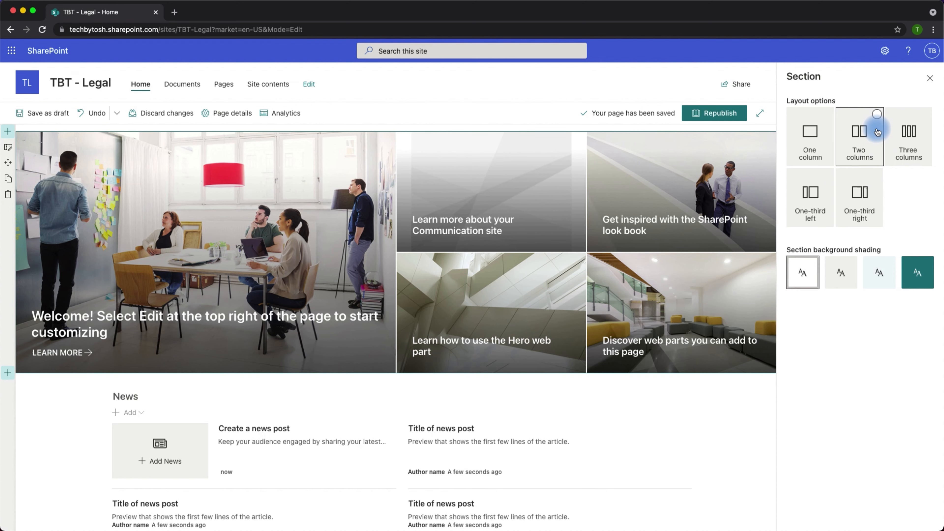
left_click(879, 115)
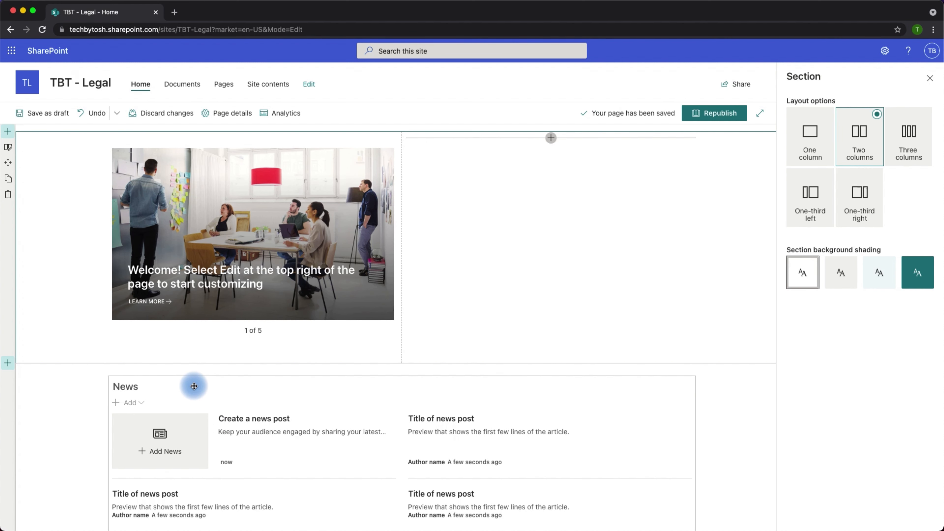
left_click(717, 116)
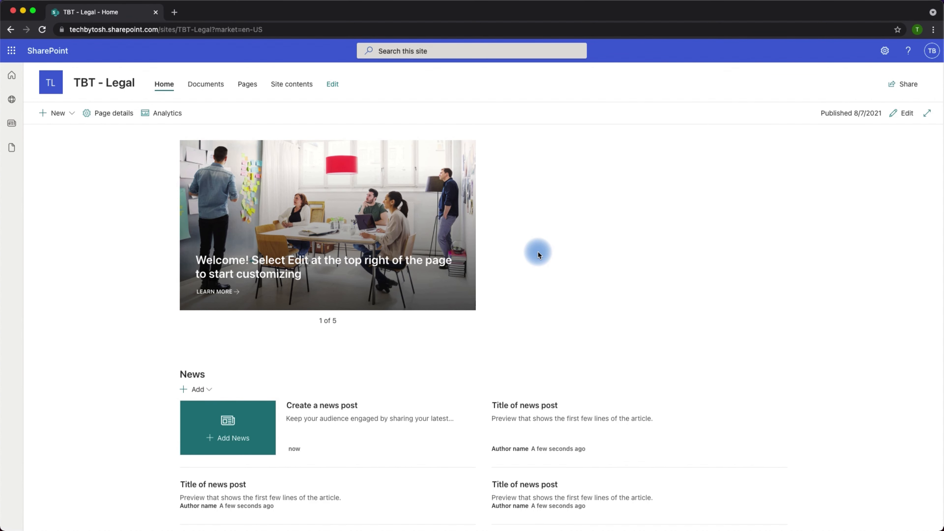
- Reopen the home page for editing, add a full-width section above the two-column one, and move the Hero web part into it
left_click(904, 118)
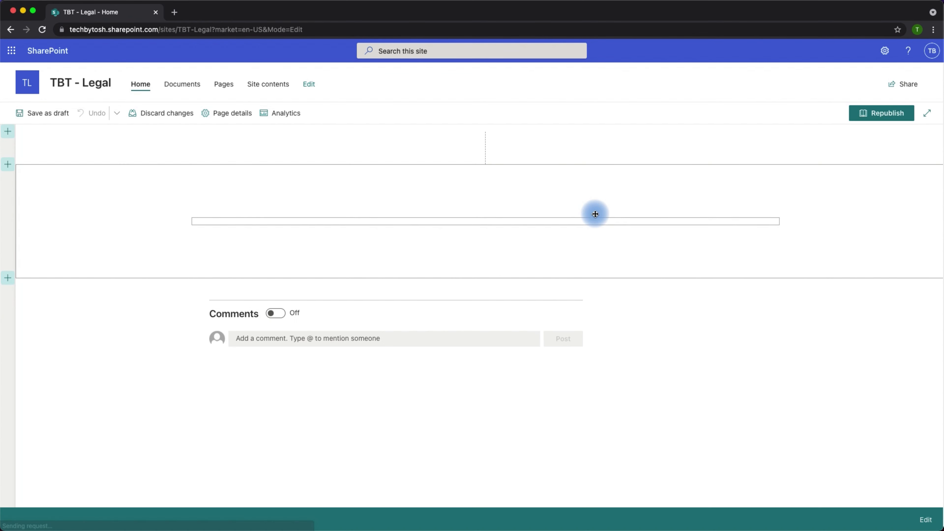
left_click(8, 132)
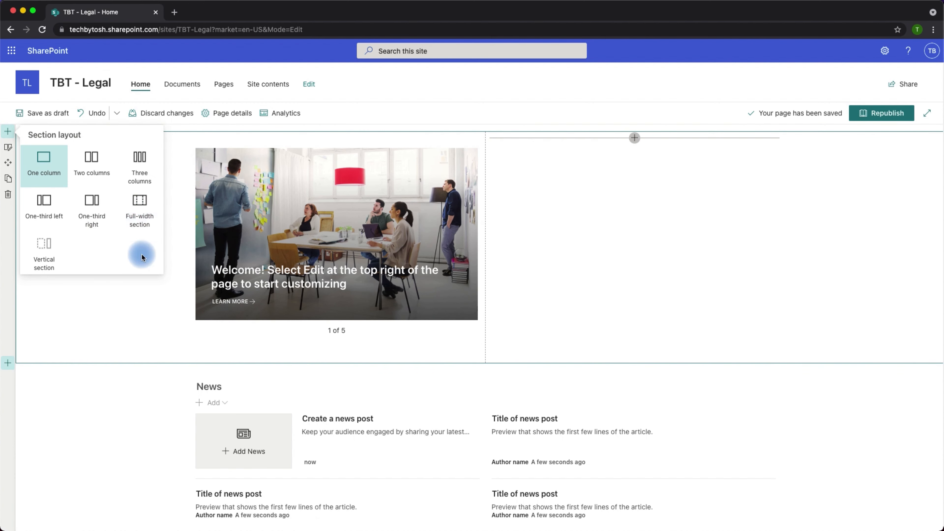
left_click(140, 202)
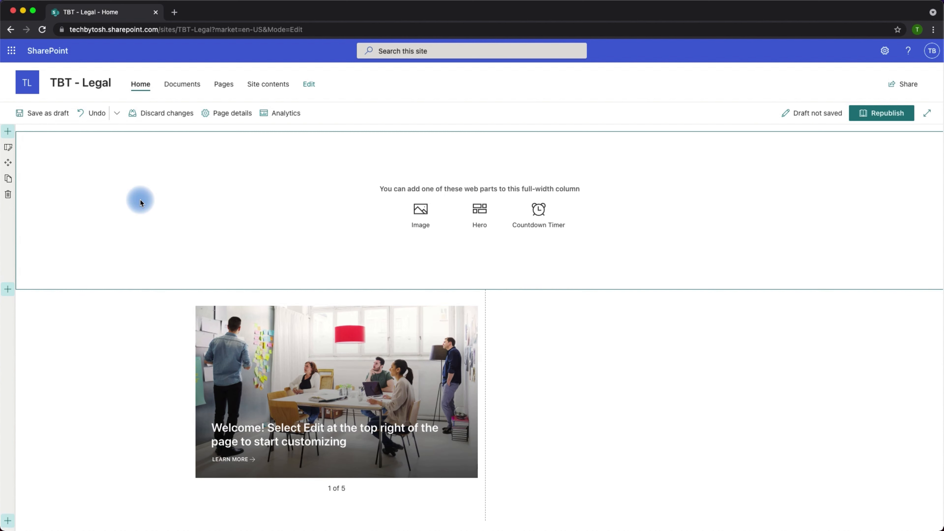
left_click_drag(244, 330, 227, 169)
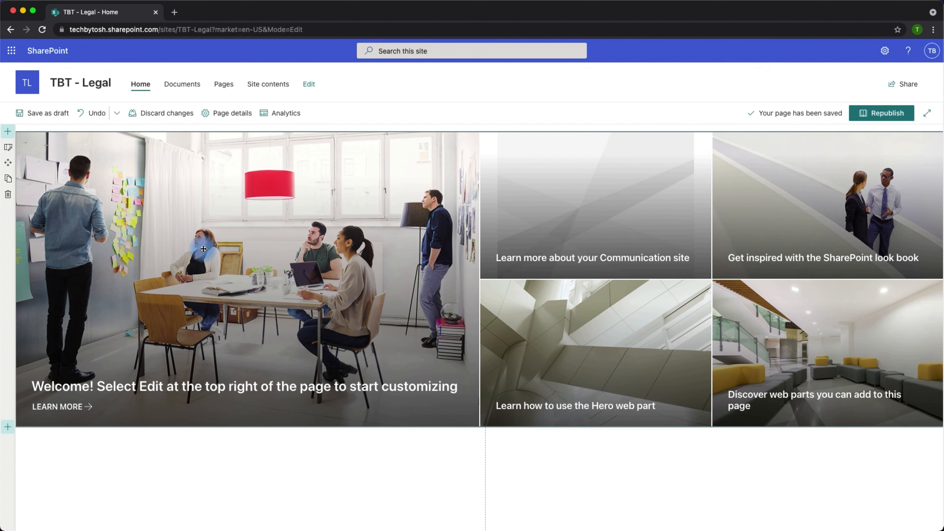
- Delete the empty two-column section between the Hero web part and News
scroll(202, 248, "down", 6)
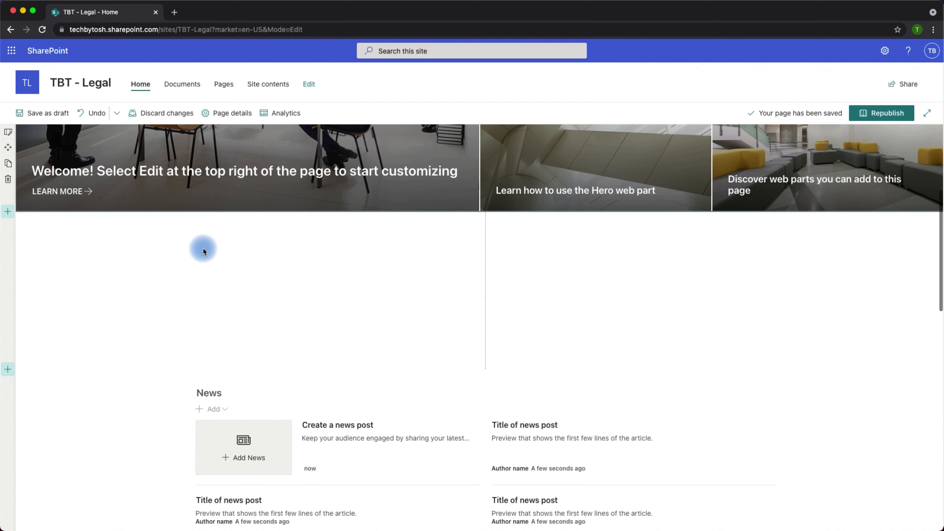
left_click(126, 289)
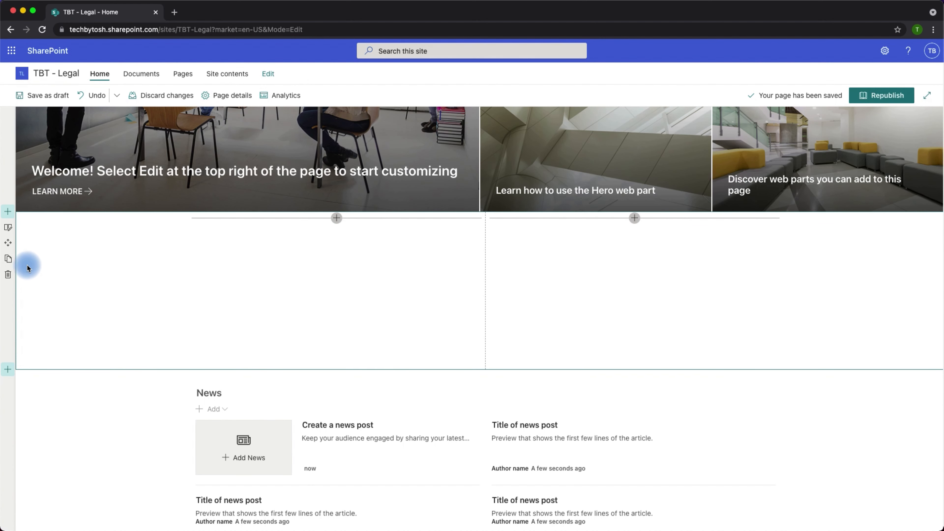
left_click(8, 275)
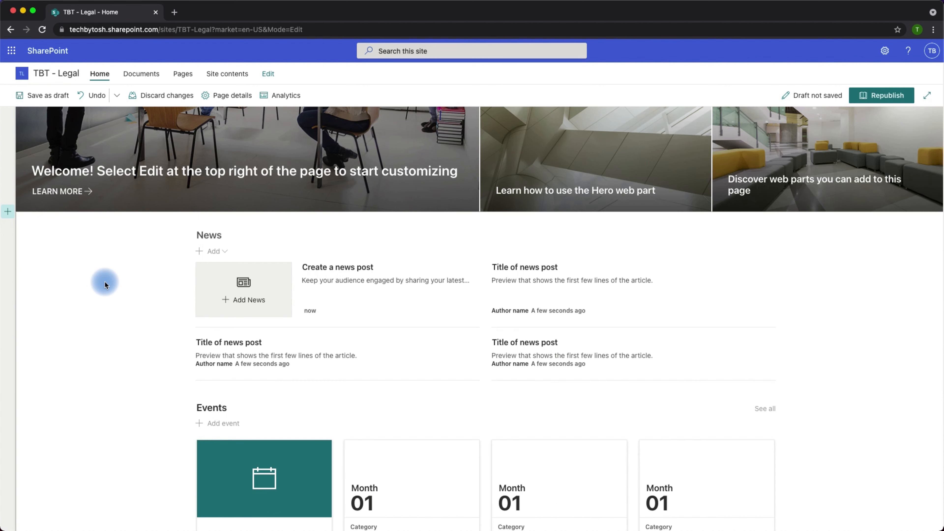
scroll(9, 213, "up", 5)
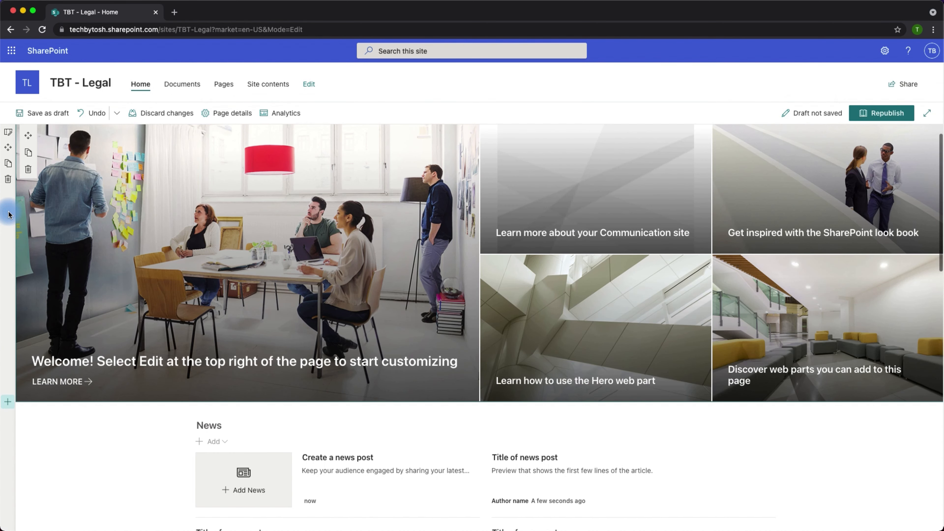
- Add a three-column section between the Hero web part and the News section
scroll(153, 306, "down", 3)
scroll(153, 306, "down", 2)
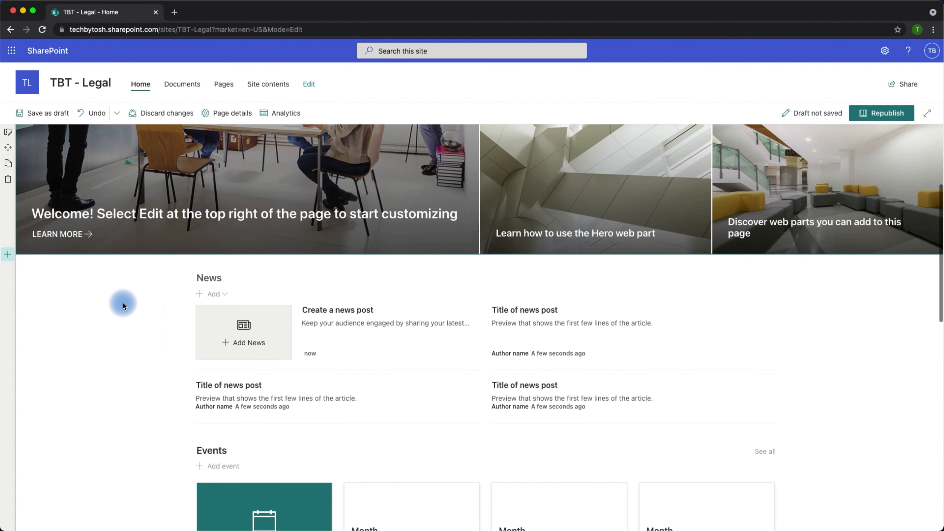
left_click(8, 256)
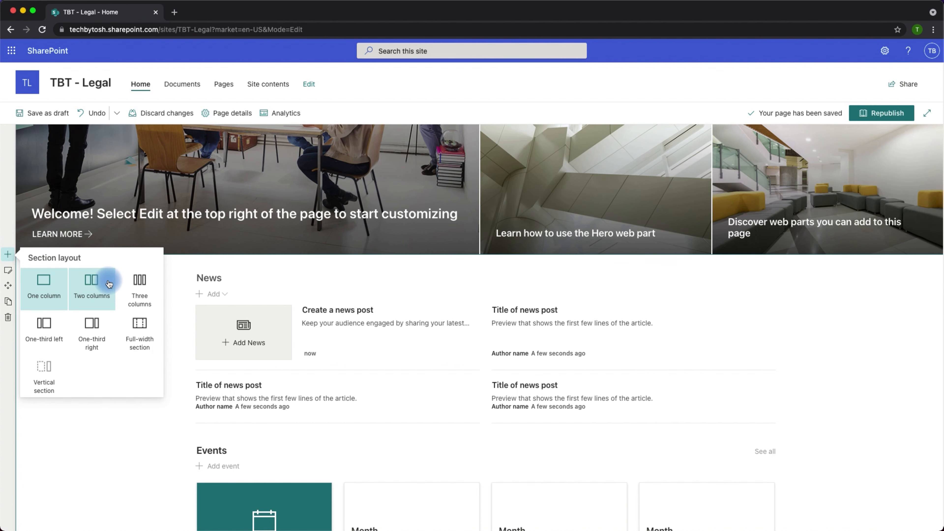
left_click(144, 285)
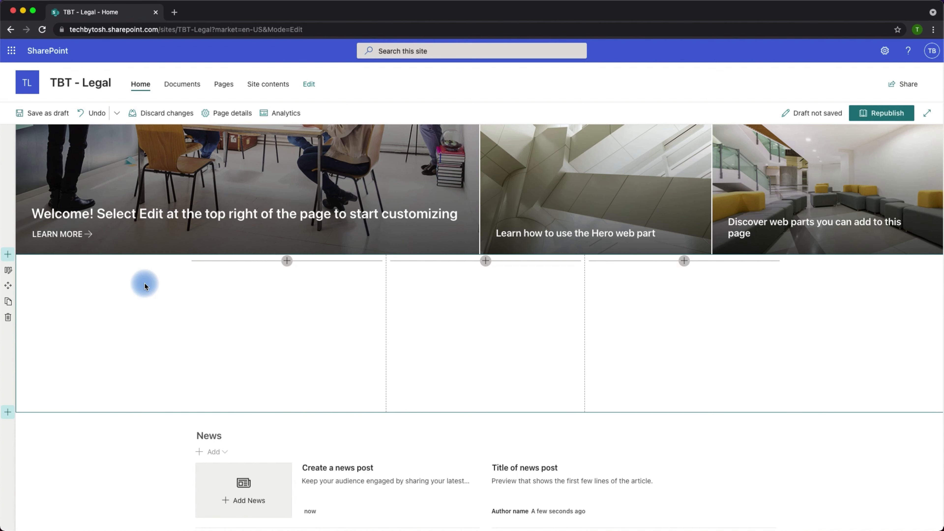
- Add a Countdown Timer web part to the first column of the new section and title it "Product Launch"
scroll(260, 313, "down", 2)
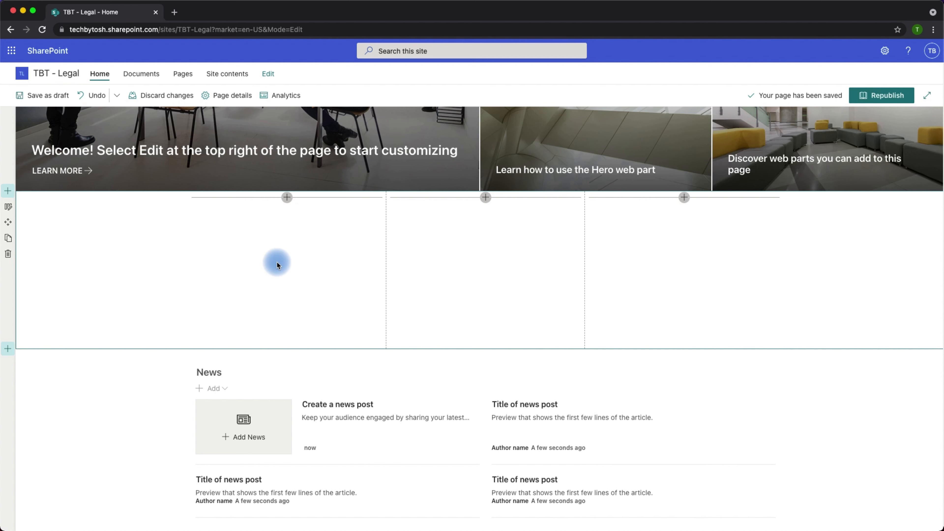
left_click(287, 198)
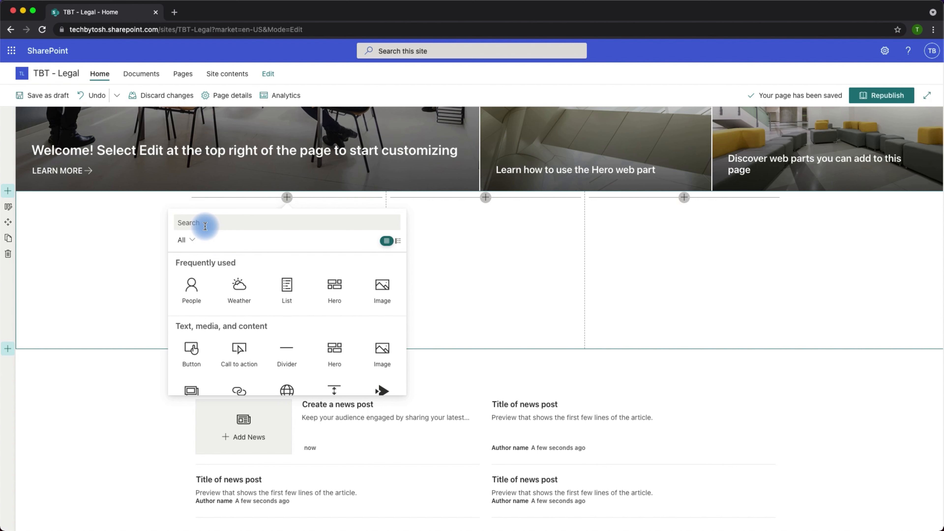
type("coun")
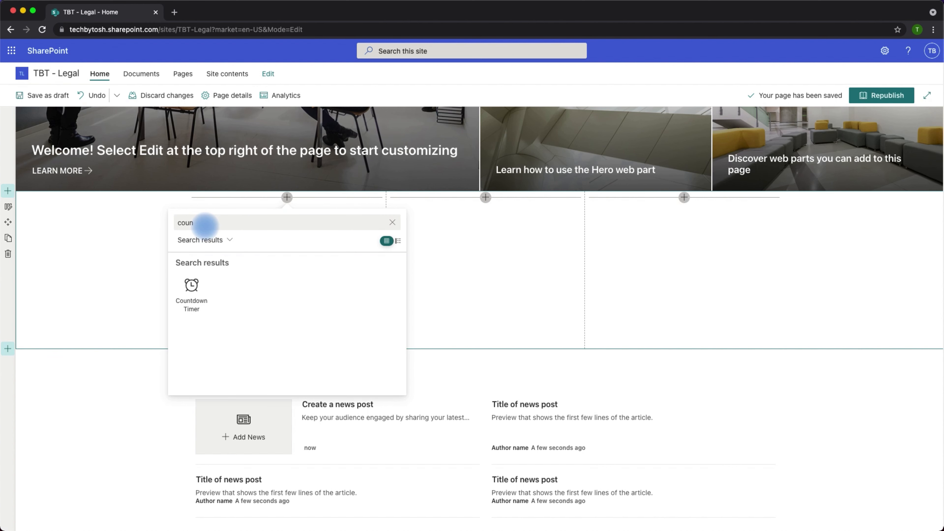
left_click(191, 292)
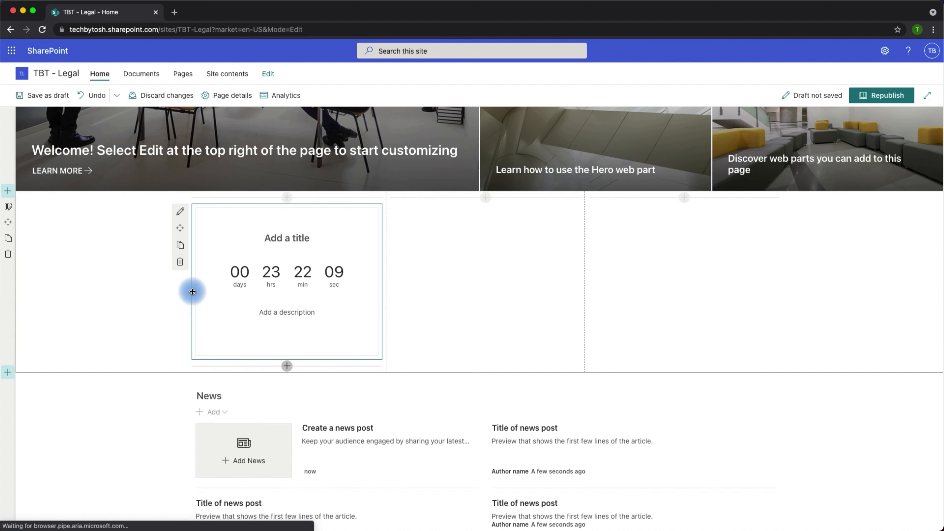
left_click(290, 238)
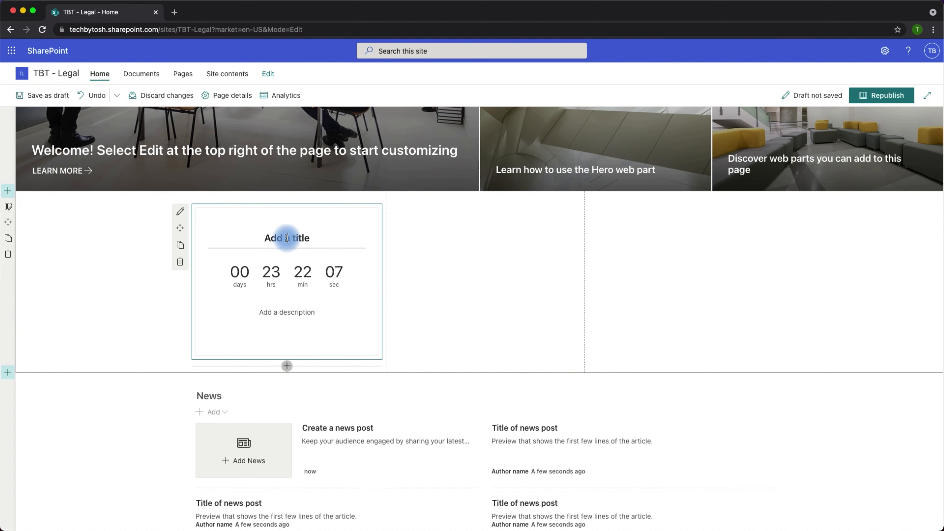
type("Product Launch")
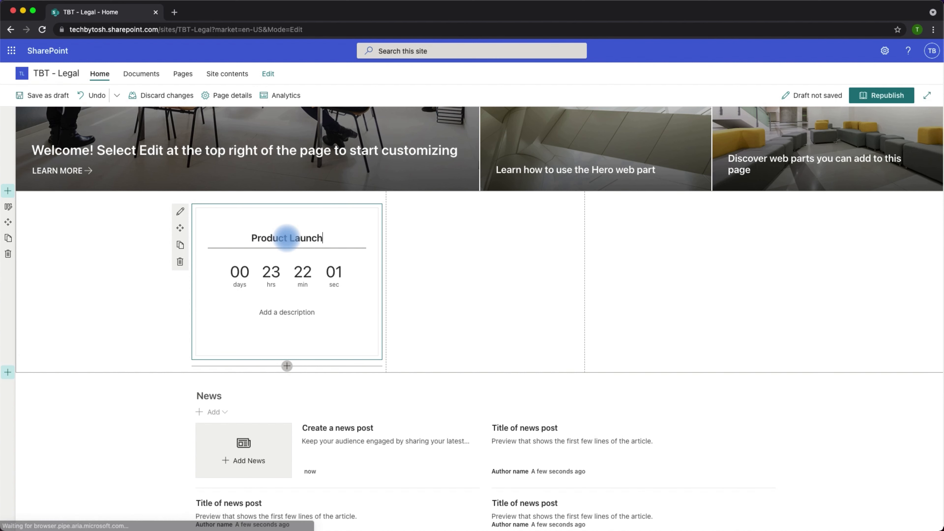
left_click(279, 272)
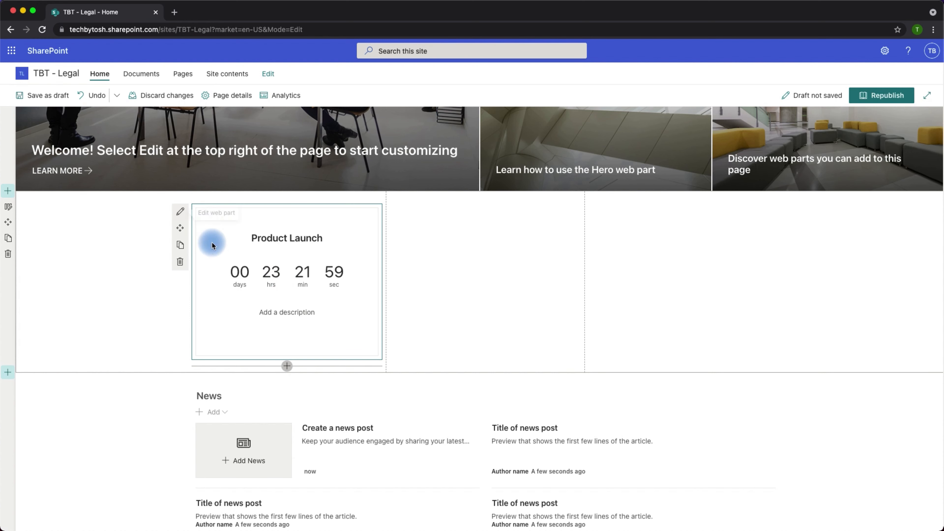
- Search the stock images for "legal" and set the gavel picture as the countdown timer's background image
left_click(180, 211)
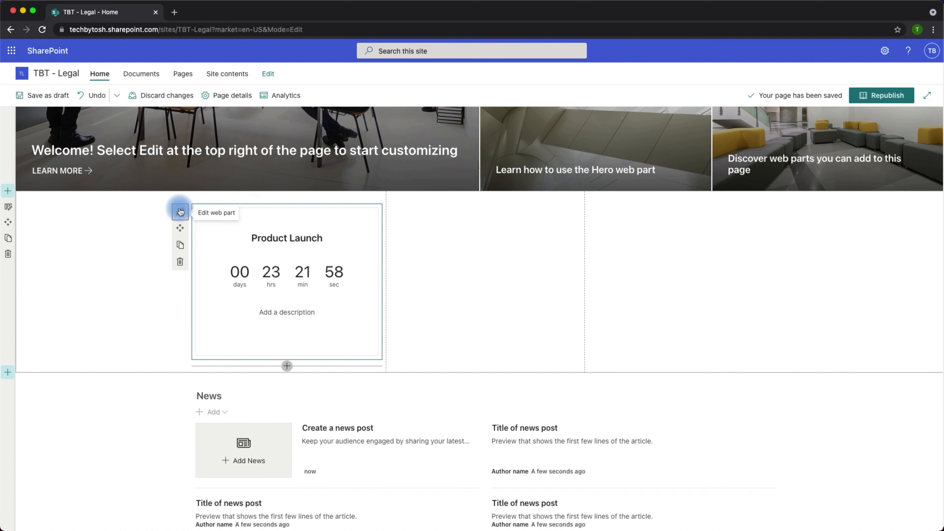
left_click(815, 112)
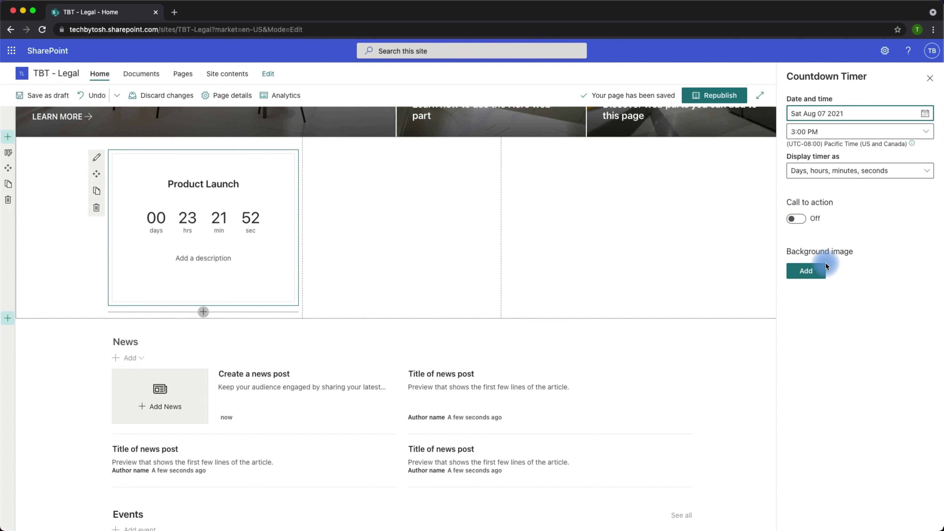
left_click(807, 271)
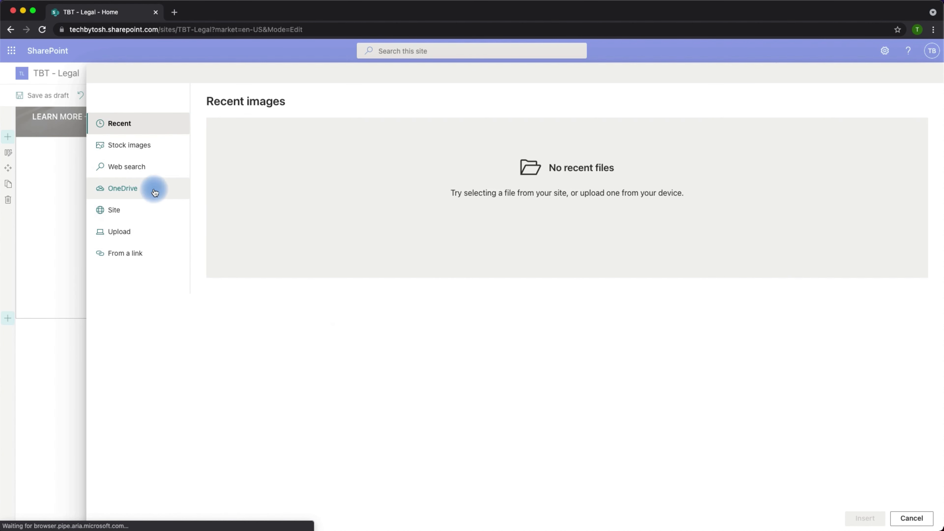
left_click(132, 144)
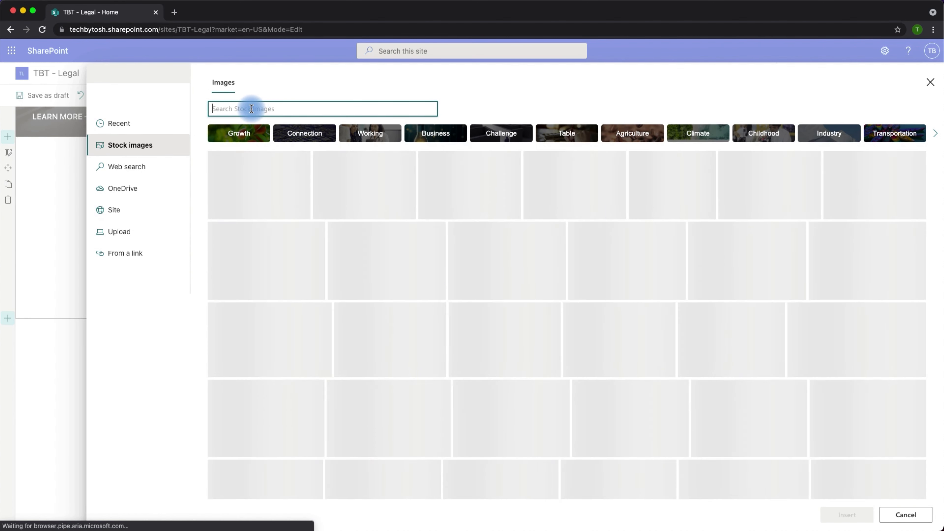
type("le")
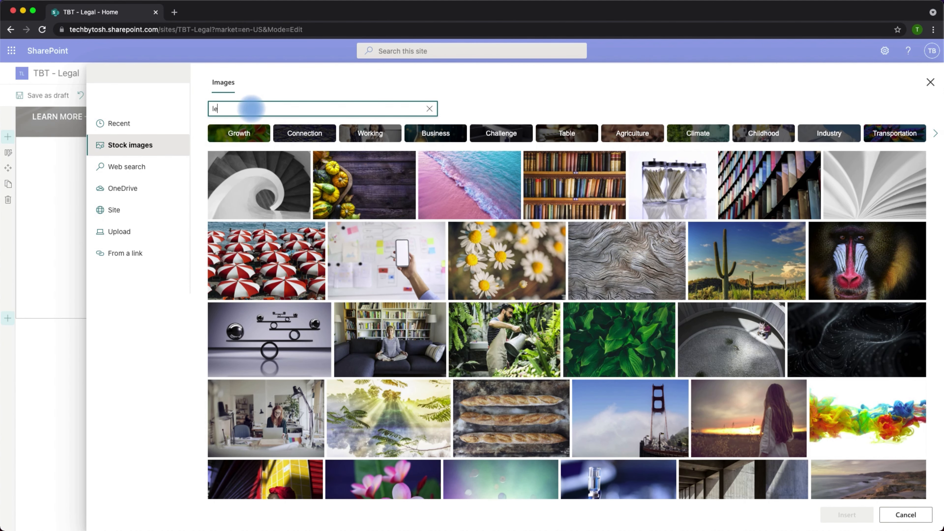
type("gal")
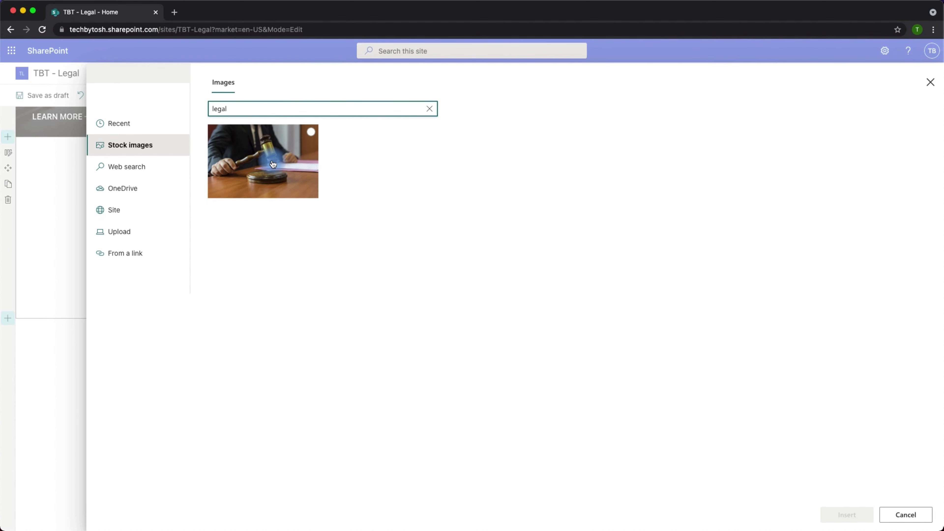
left_click(273, 163)
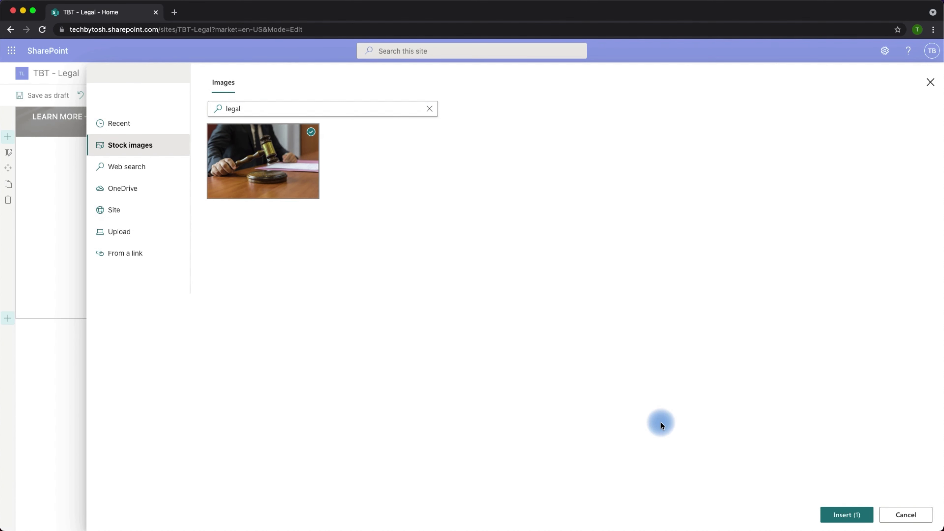
left_click(842, 512)
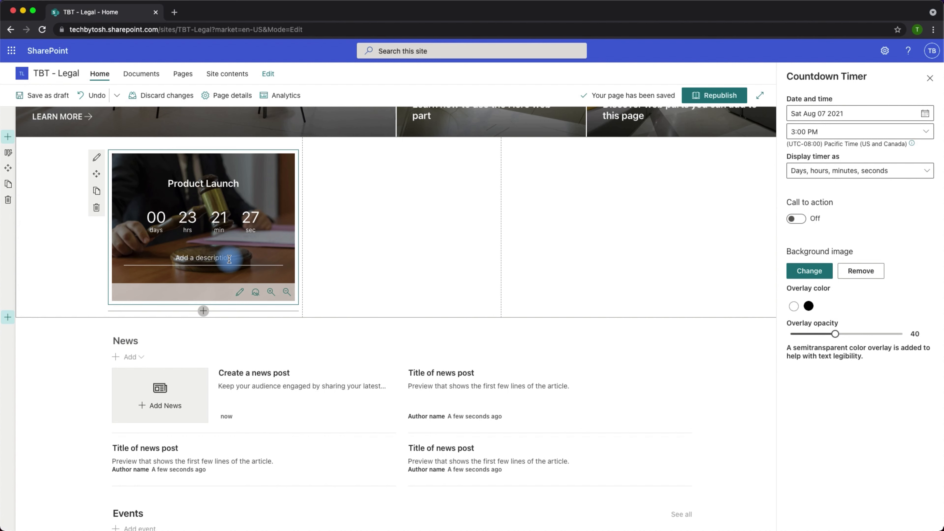
left_click(476, 200)
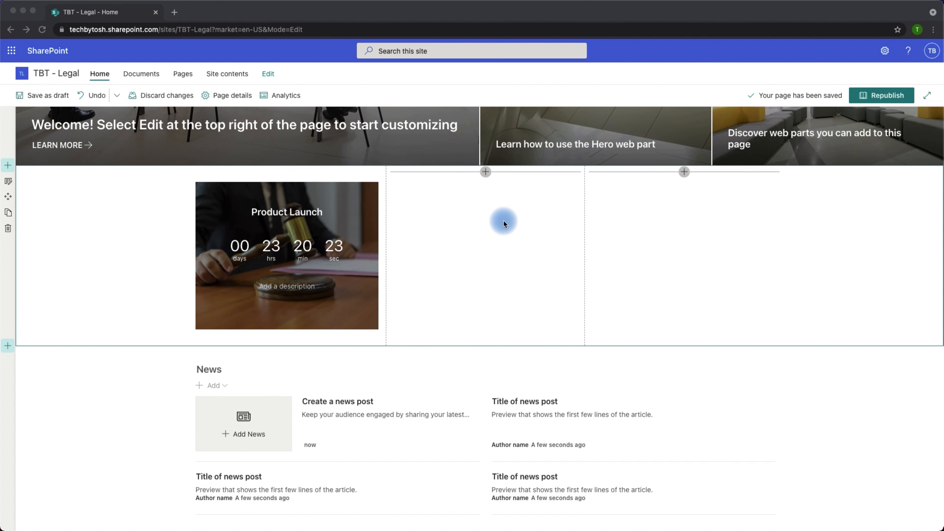
- Add a Microsoft Forms web part to the middle column, beside the countdown timer
left_click(488, 216)
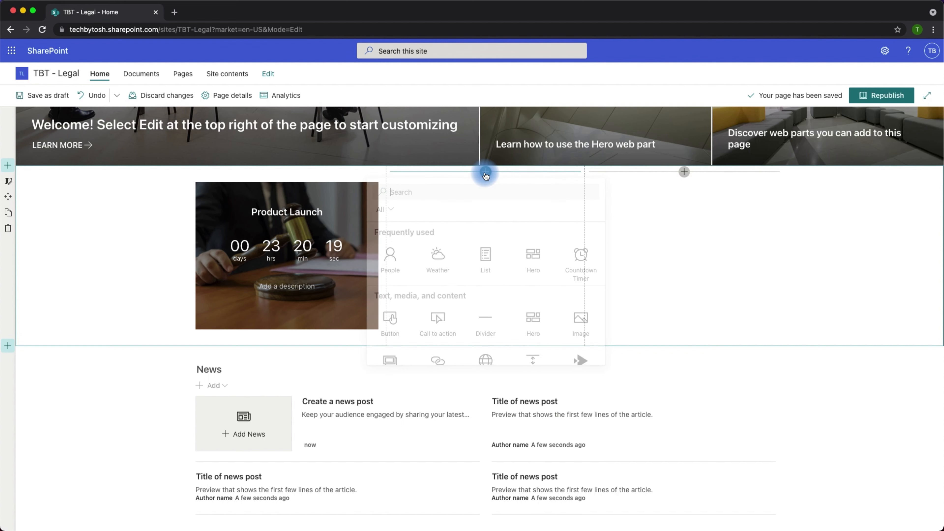
left_click(409, 202)
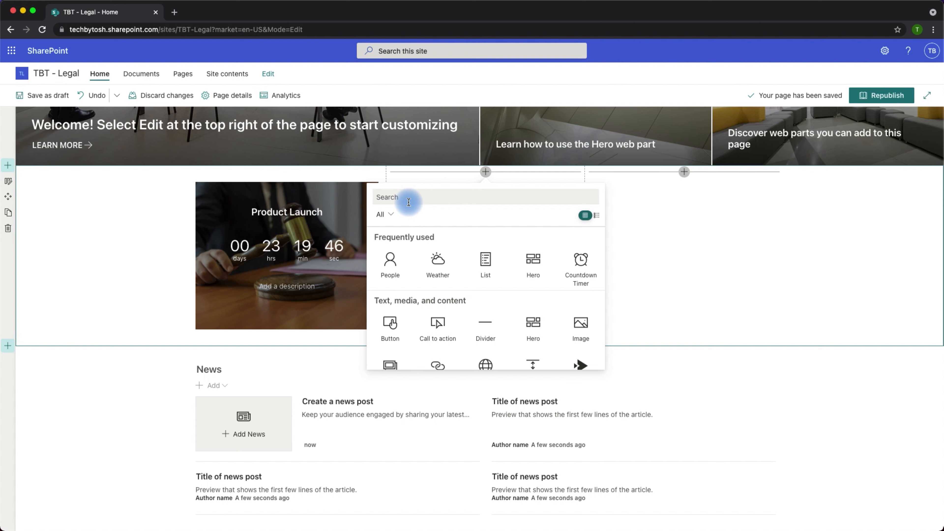
type("f")
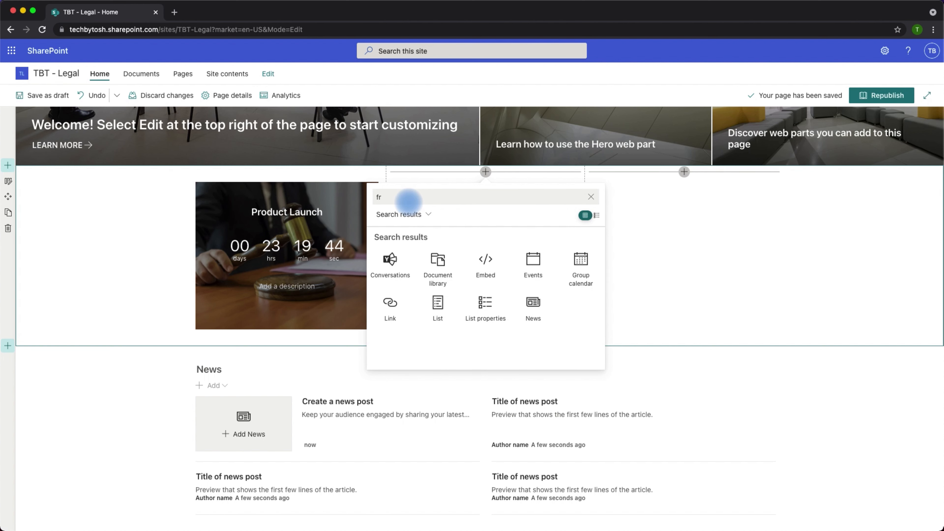
type("orm")
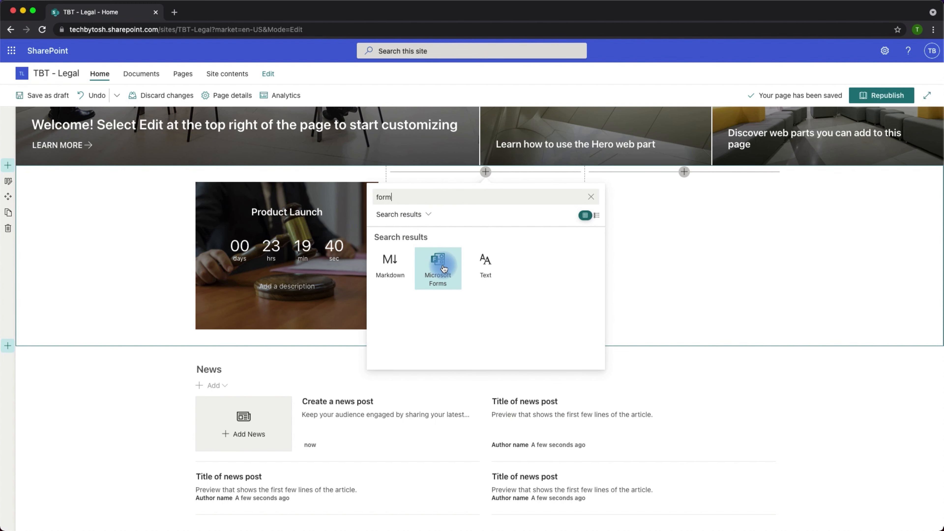
left_click(438, 259)
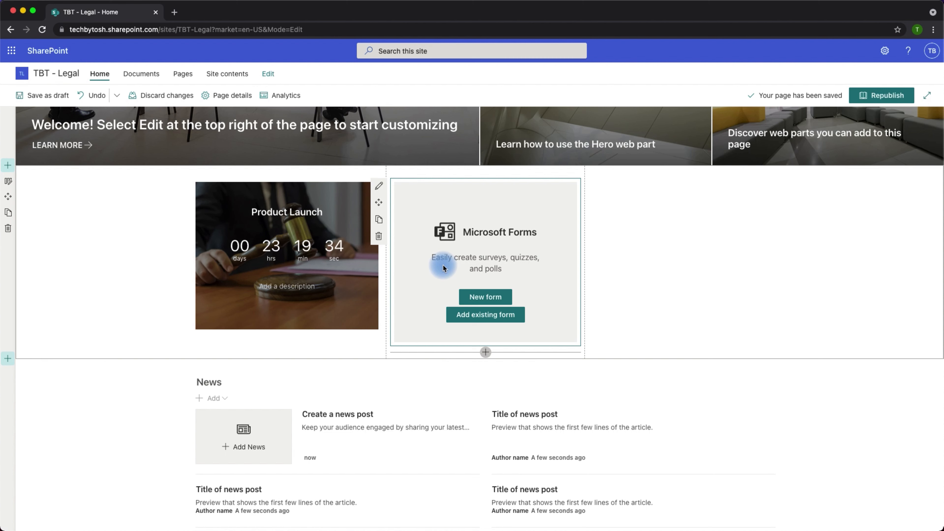
- Create a new form named "Product Launch" from the Microsoft Forms web part
left_click(479, 297)
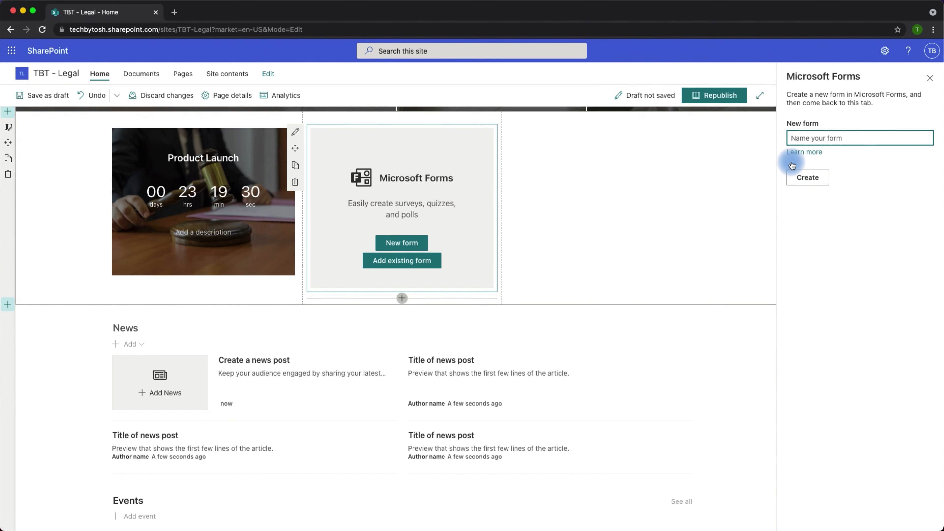
left_click(817, 137)
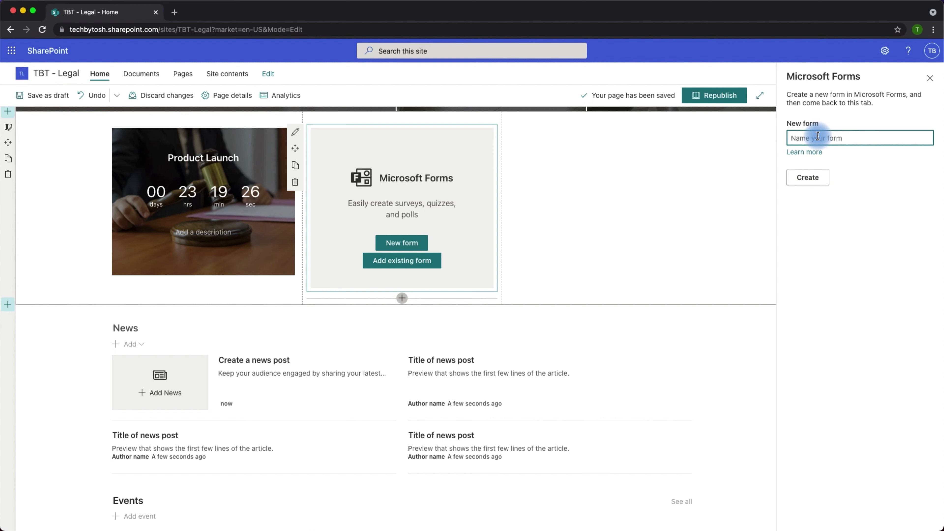
type("Product")
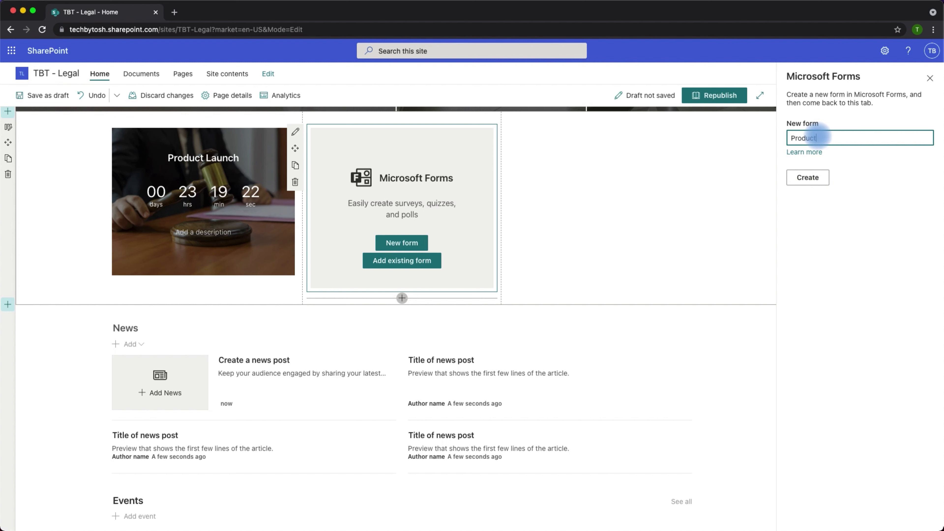
type(" Launch")
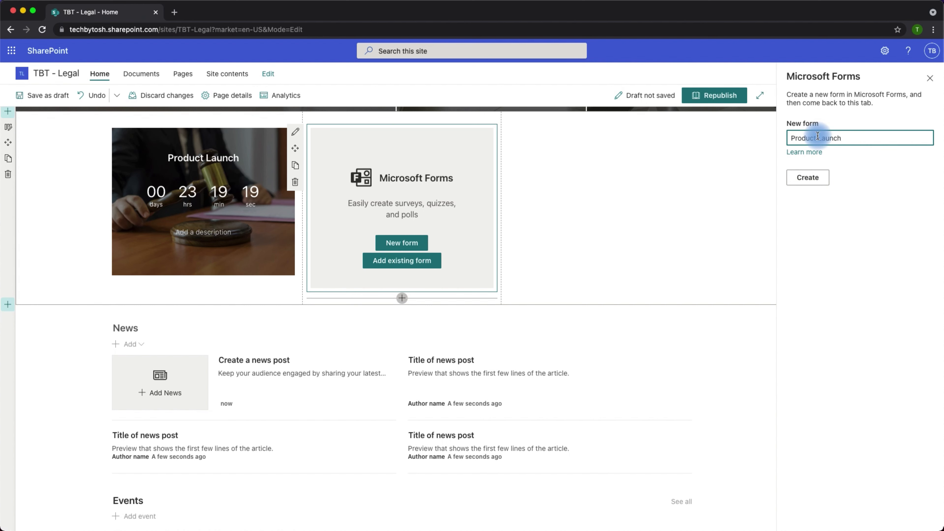
left_click(804, 178)
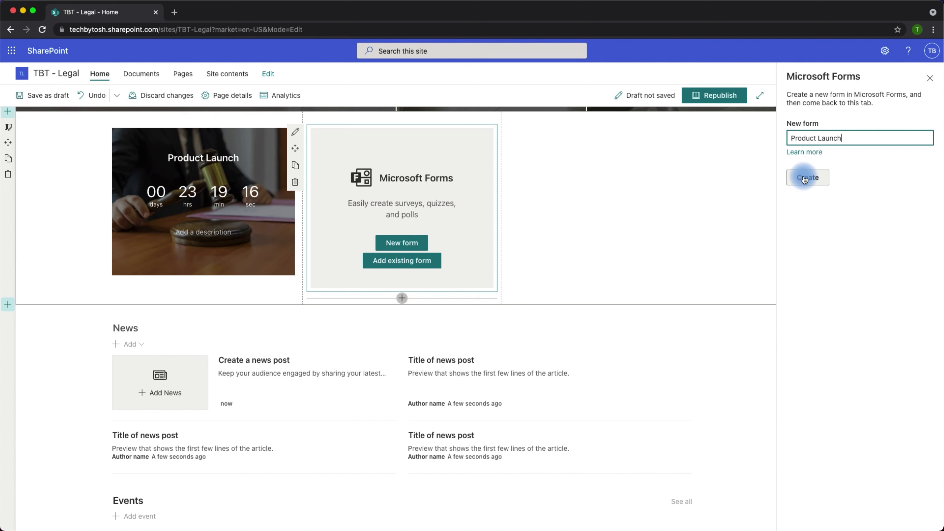
left_click(803, 178)
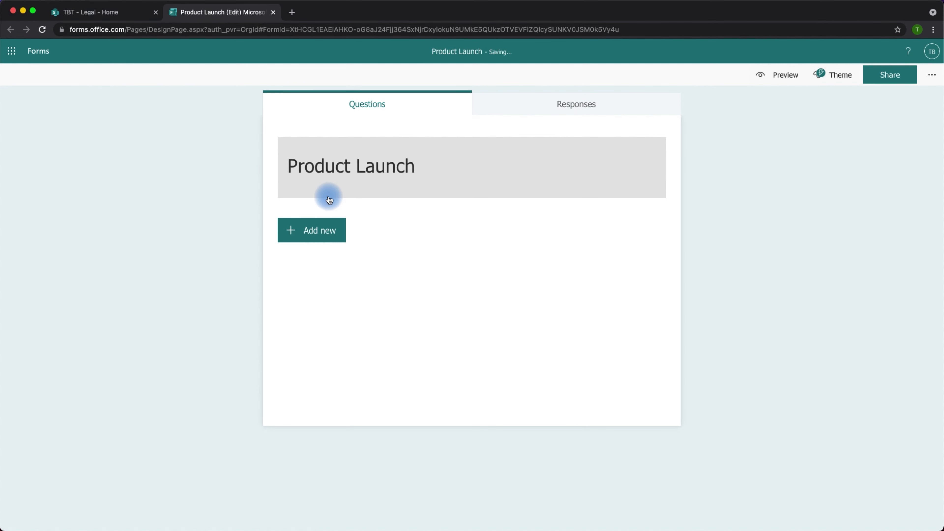
- Add a Choice question to the form with the text "Do you like existing legal paper forms"
left_click(301, 239)
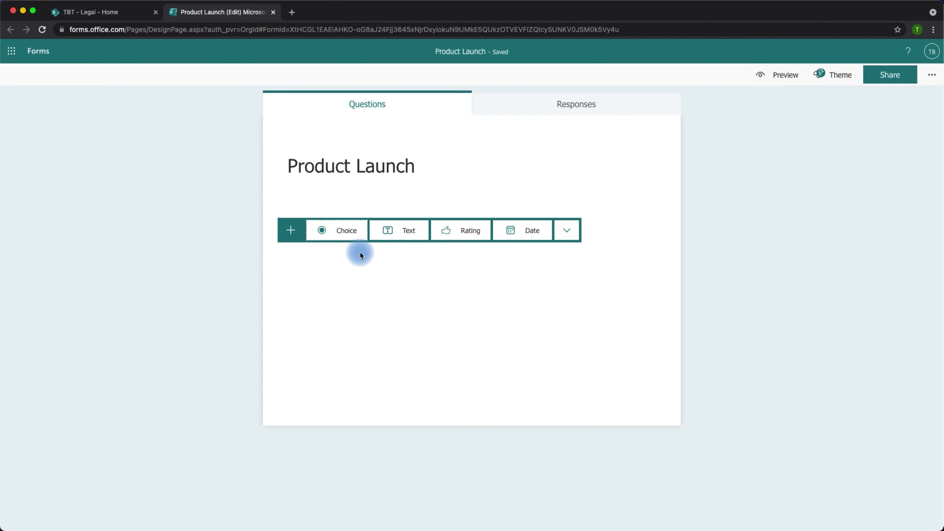
left_click(329, 230)
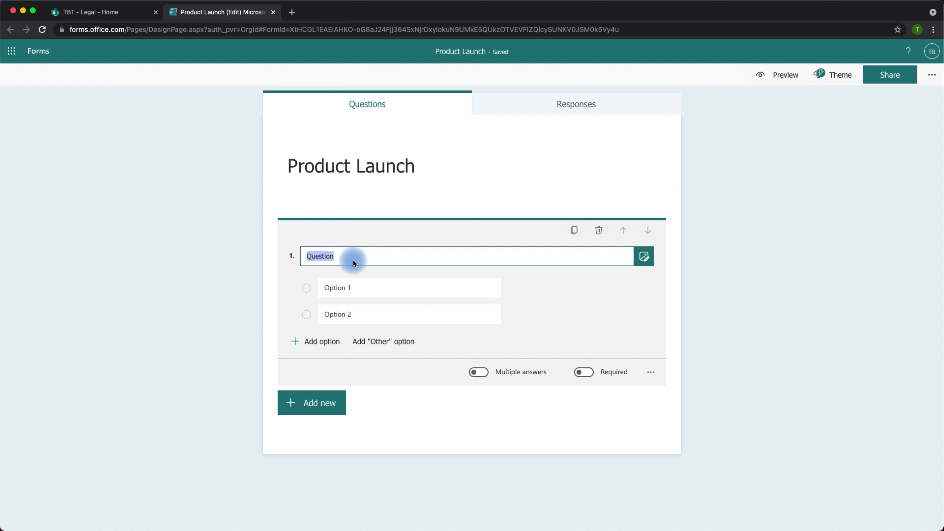
type("Do you ")
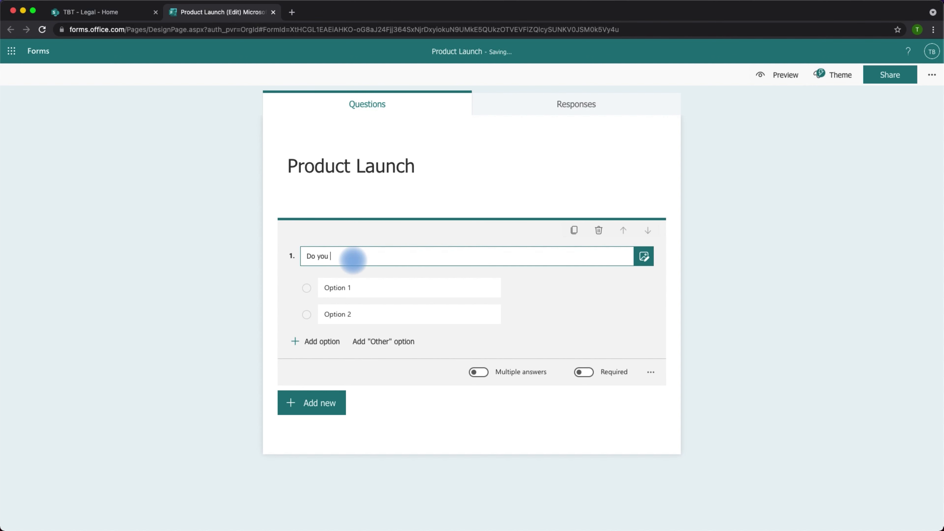
type("like ex")
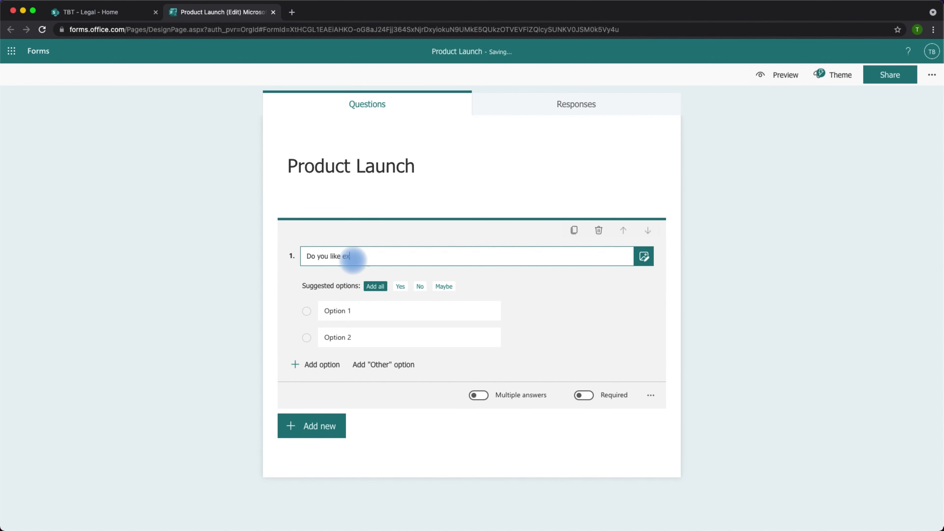
type("isting legal paper forms")
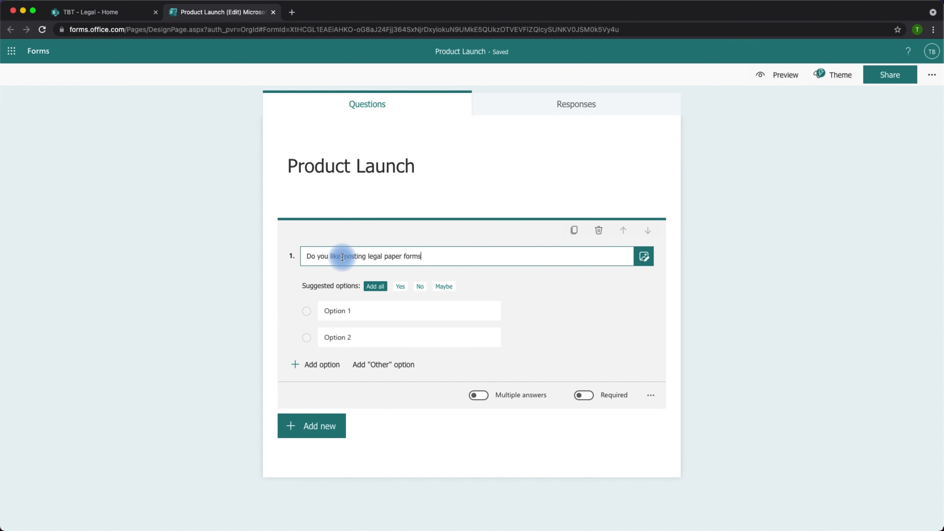
- Reword the form's question as "Would you be happy with digital forms as compared to paper forms?" with the options Yes, No and Maybe
left_click_drag(428, 256, 305, 257)
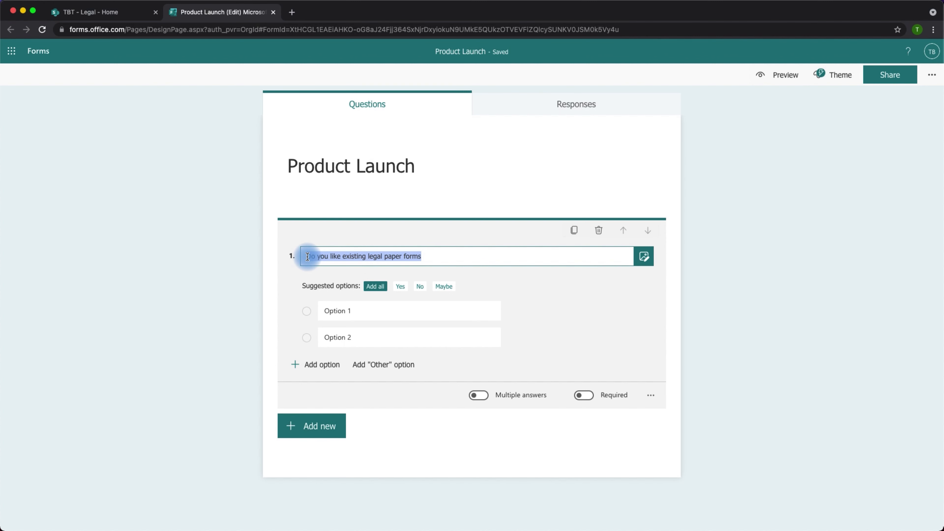
type("Would you")
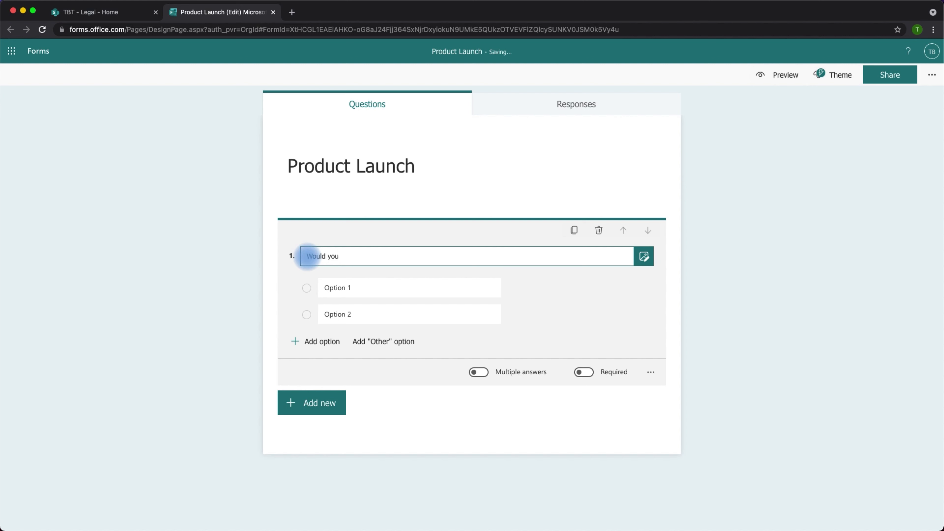
type(" be happ")
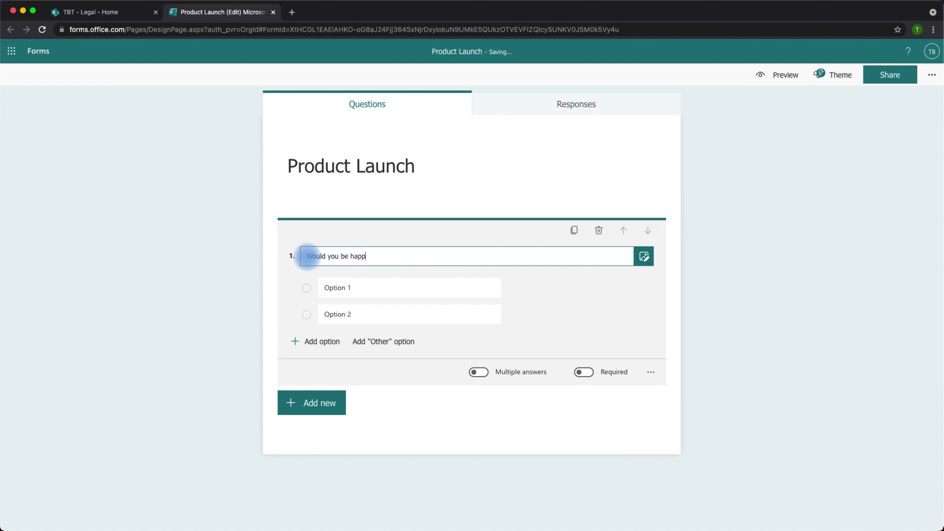
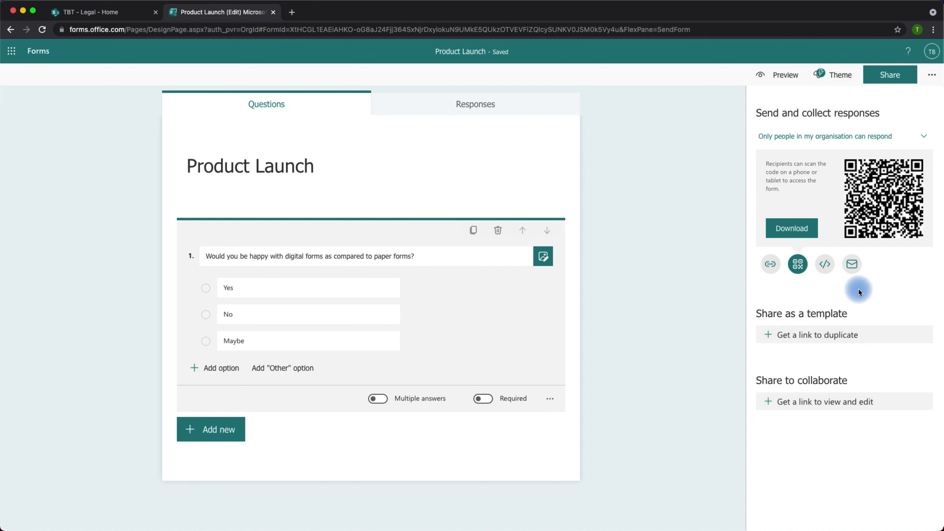
- Copy the Product Launch form's response link and close the sharing options
left_click(770, 263)
left_click(905, 171)
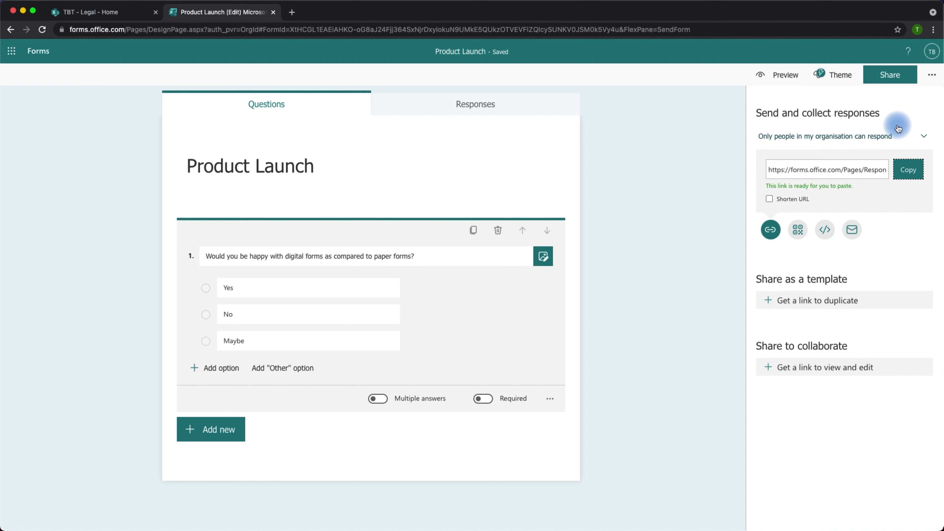
left_click(891, 75)
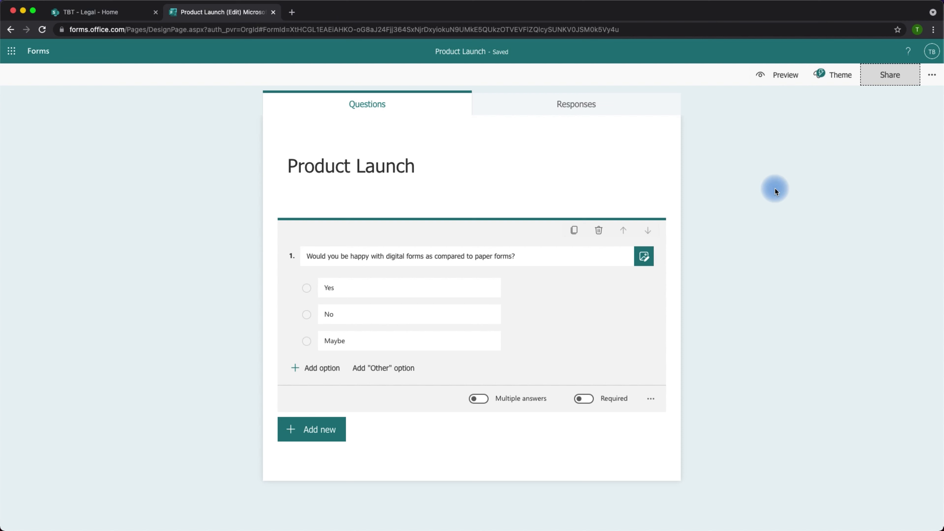
- Return to the TBT - Legal home page and reload the embedded form in collect-responses mode, closing its web part settings
left_click(108, 18)
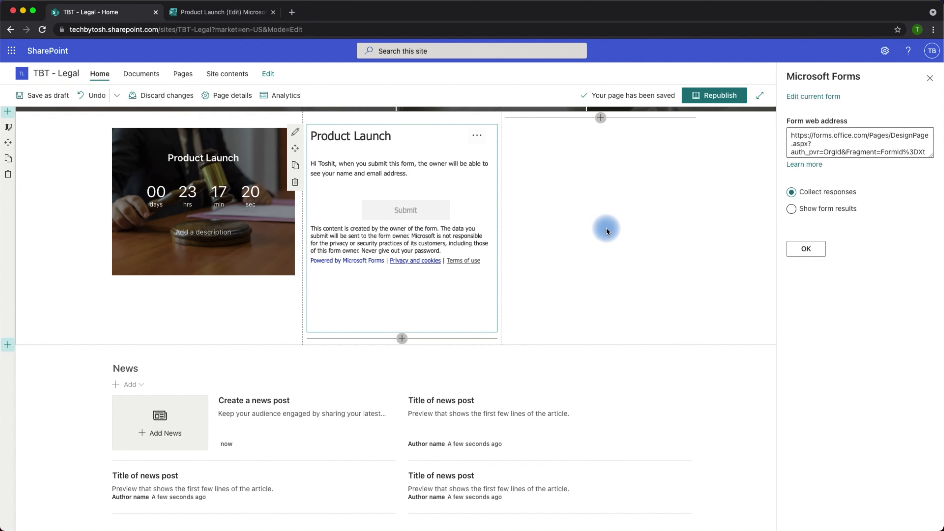
left_click(806, 249)
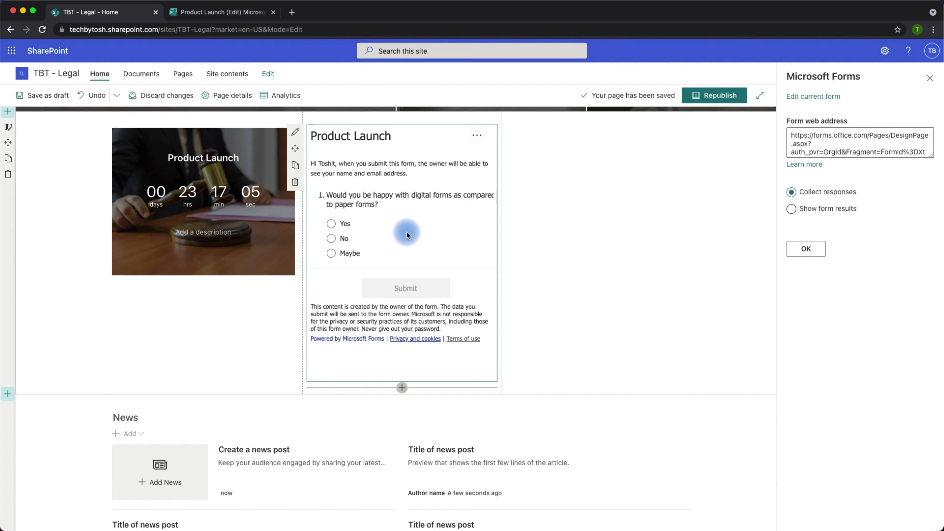
left_click(805, 249)
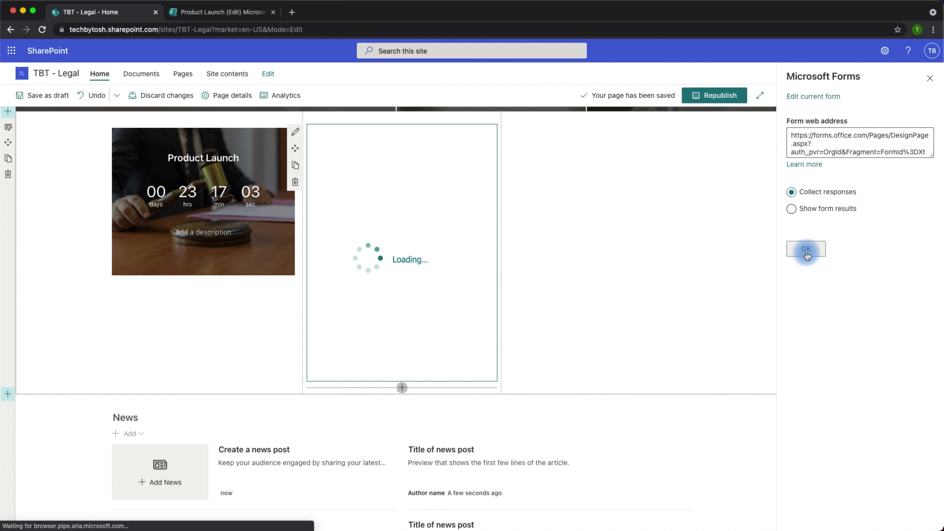
left_click(929, 80)
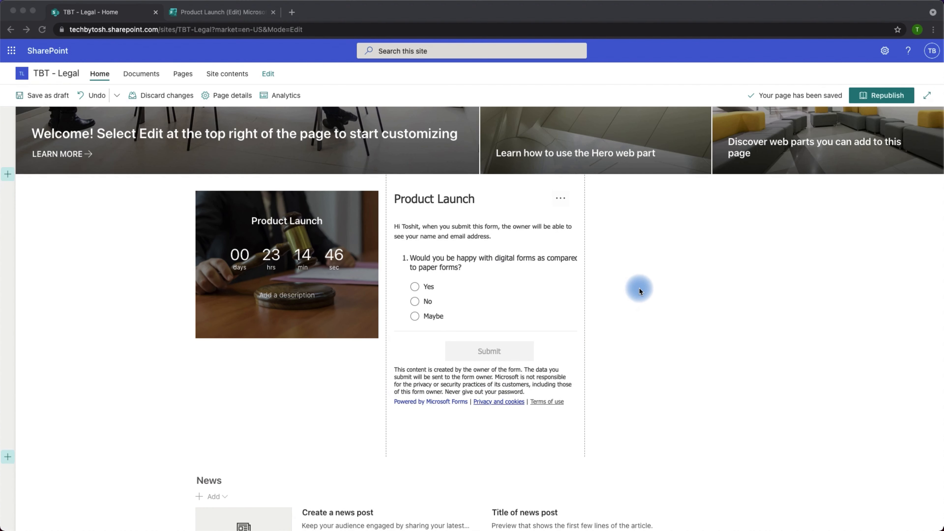
- Add a Quick links web part to the third column, beside the Product Launch form
scroll(640, 286, "up", 2)
left_click(644, 312)
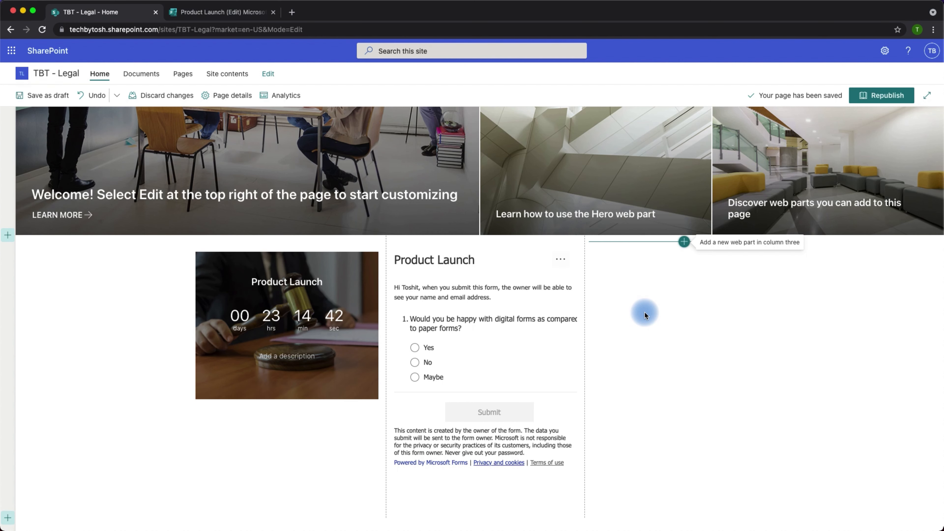
scroll(644, 313, "down", 2)
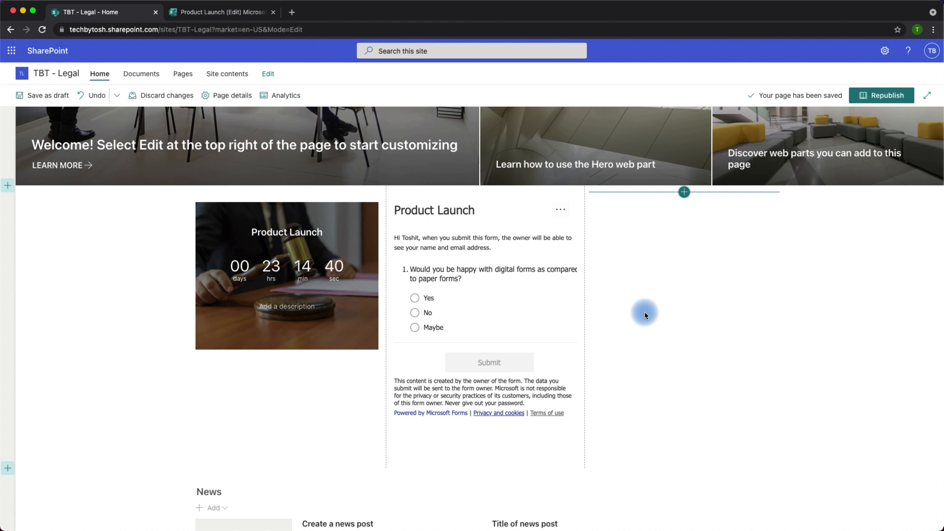
left_click(685, 193)
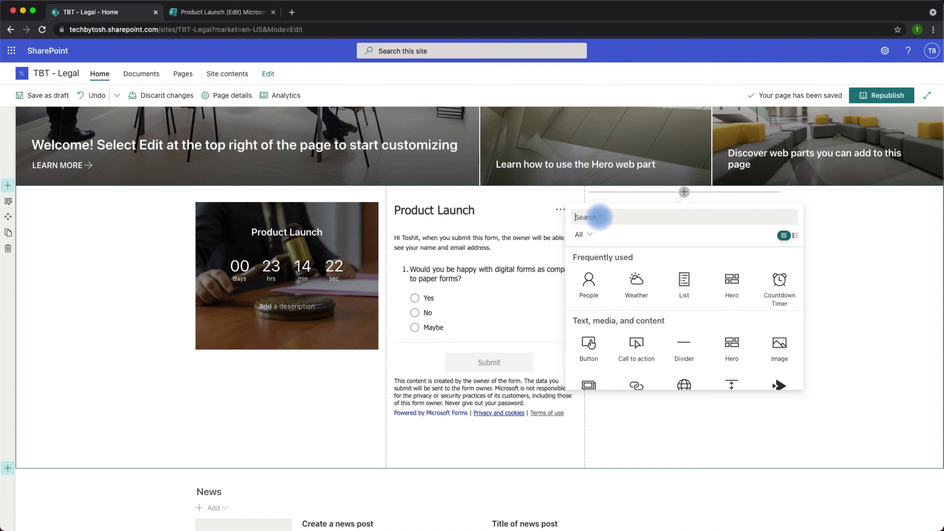
type("quick")
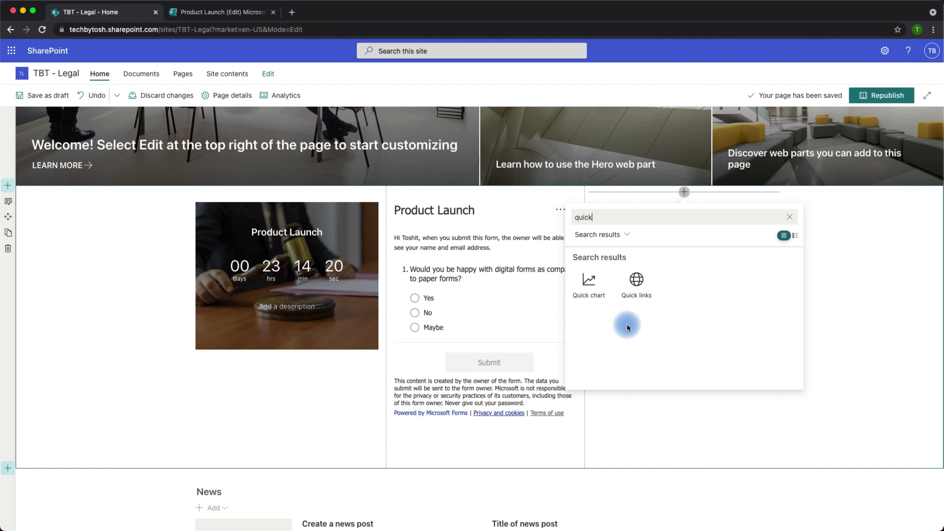
left_click(638, 286)
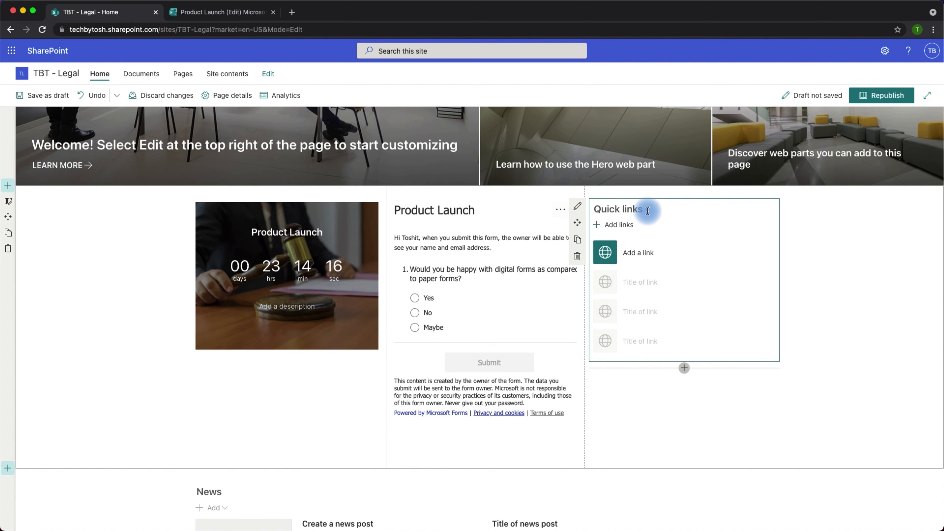
- Add a link to the recent item TBT - Legal - Documents in the Quick links web part
left_click(636, 252)
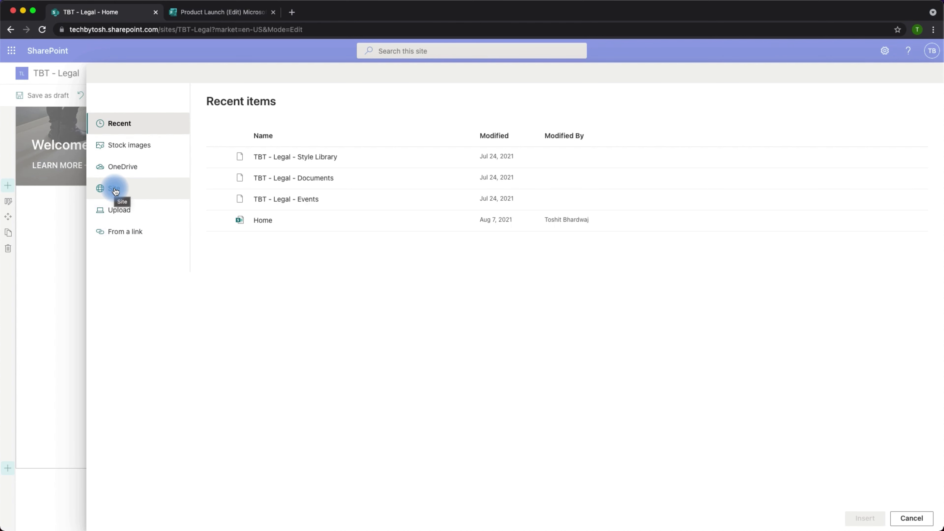
left_click(342, 179)
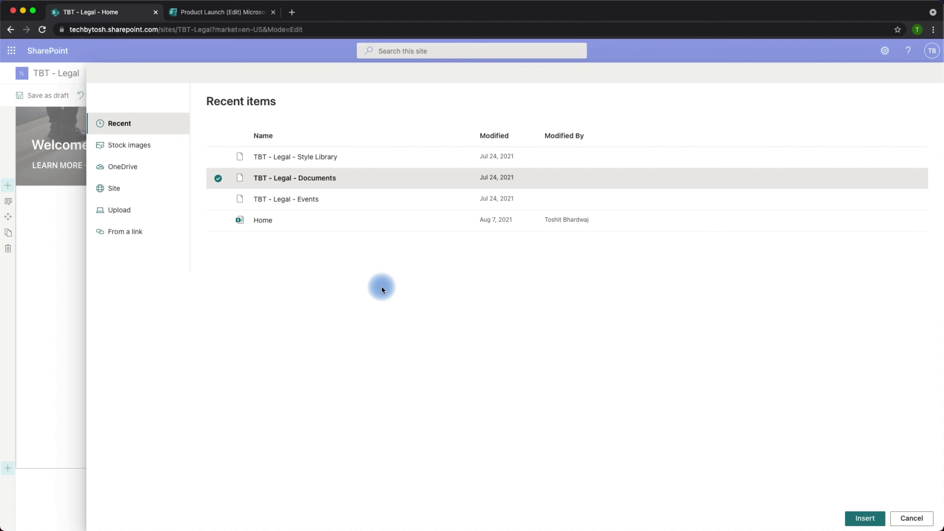
key("Tab")
key("Return")
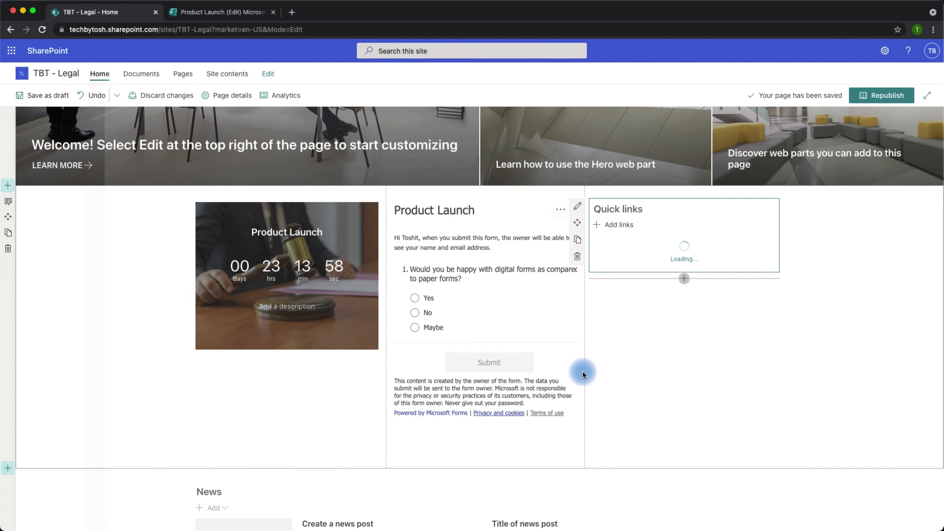
scroll(580, 368, "down", 3)
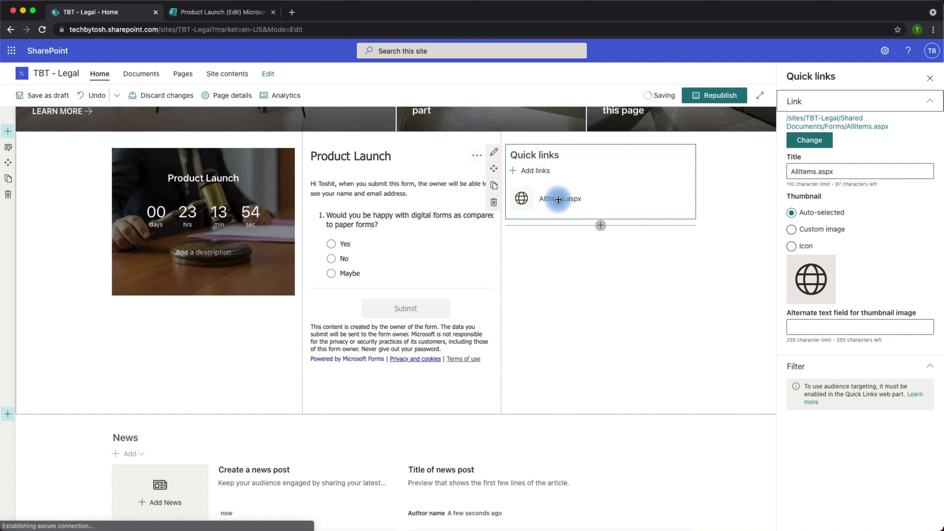
- Set the quick link's title to "Legal Documents"
left_click_drag(831, 175, 783, 169)
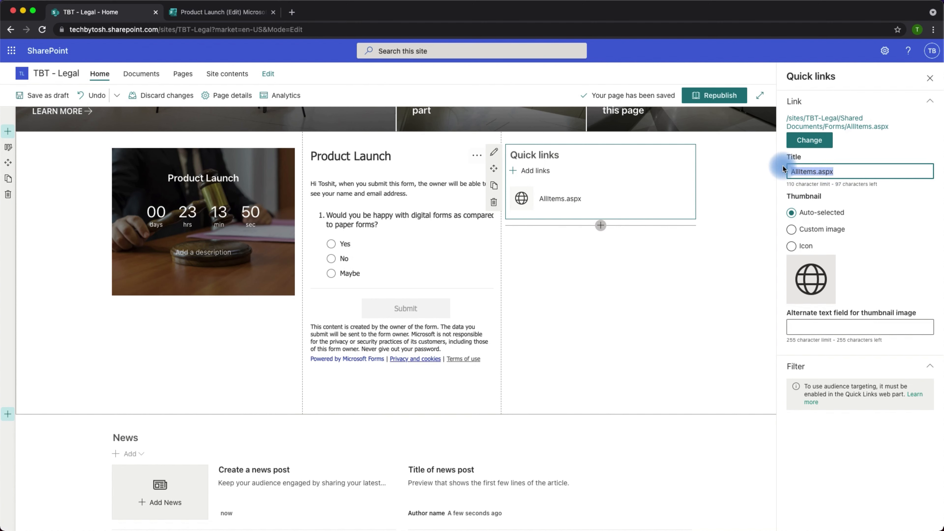
type("Lega")
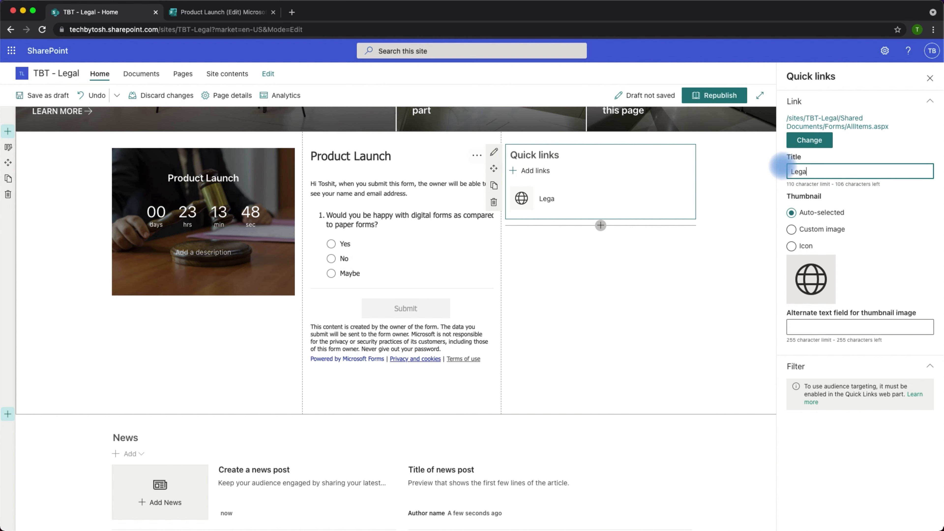
type("l Documents")
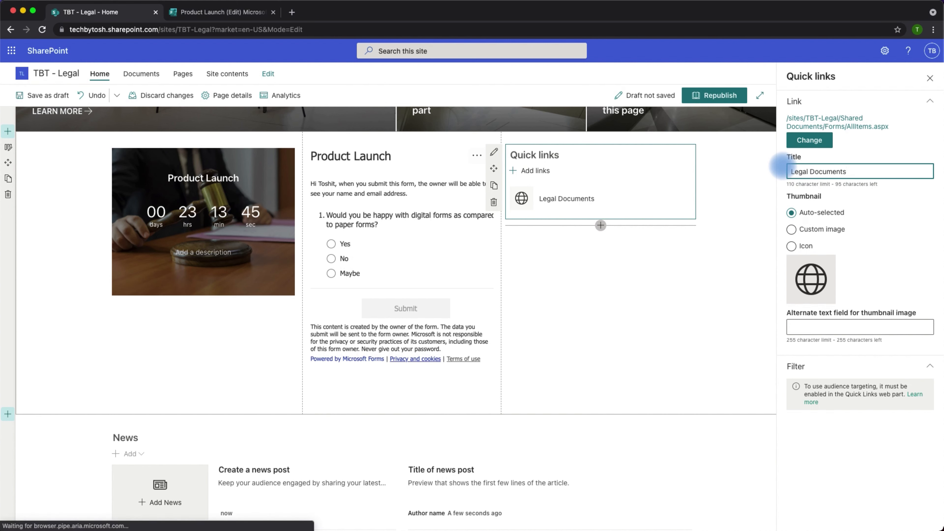
- Set the Legal Documents link's thumbnail type to Icon, keeping the globe, and close the link settings
left_click(798, 246)
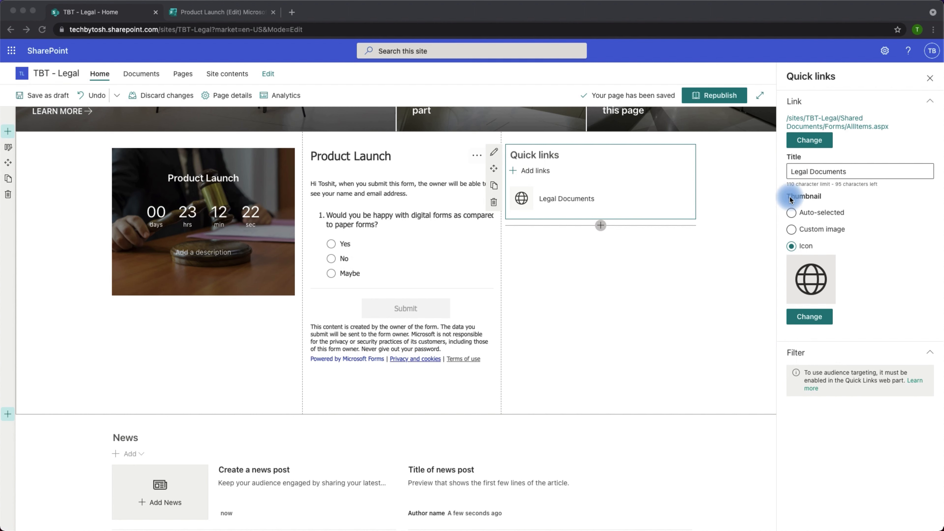
left_click(791, 213)
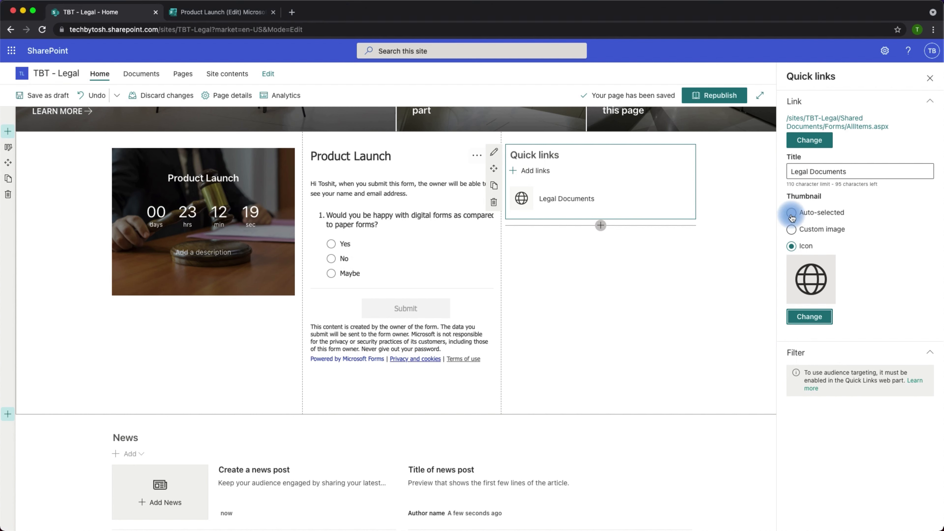
left_click(791, 228)
left_click(792, 247)
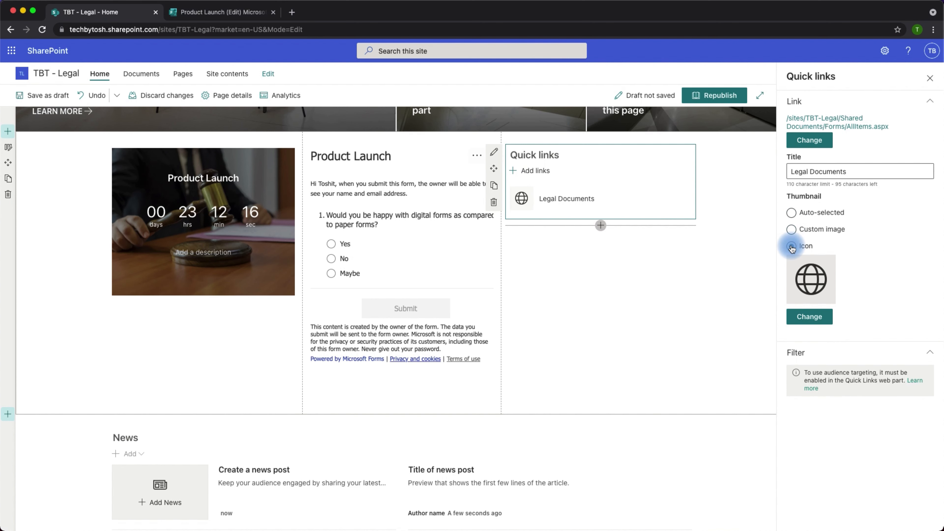
left_click(815, 321)
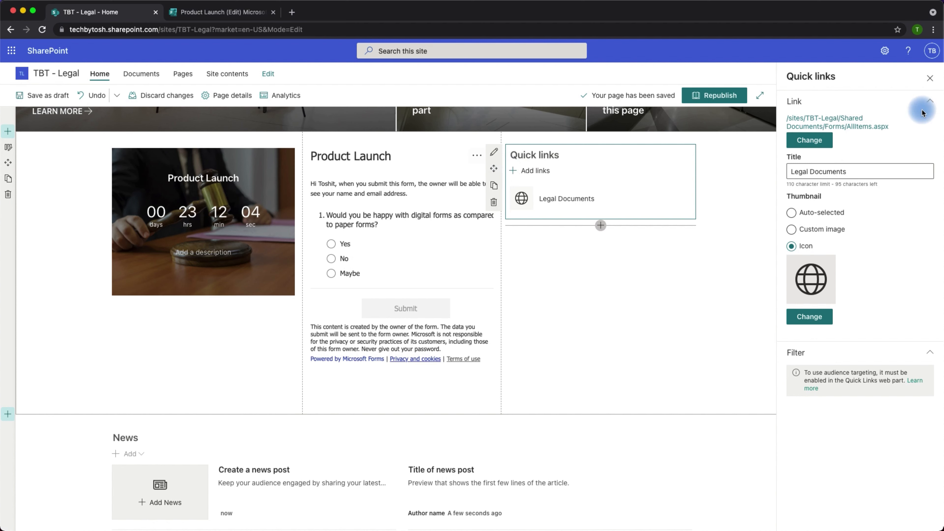
left_click(930, 81)
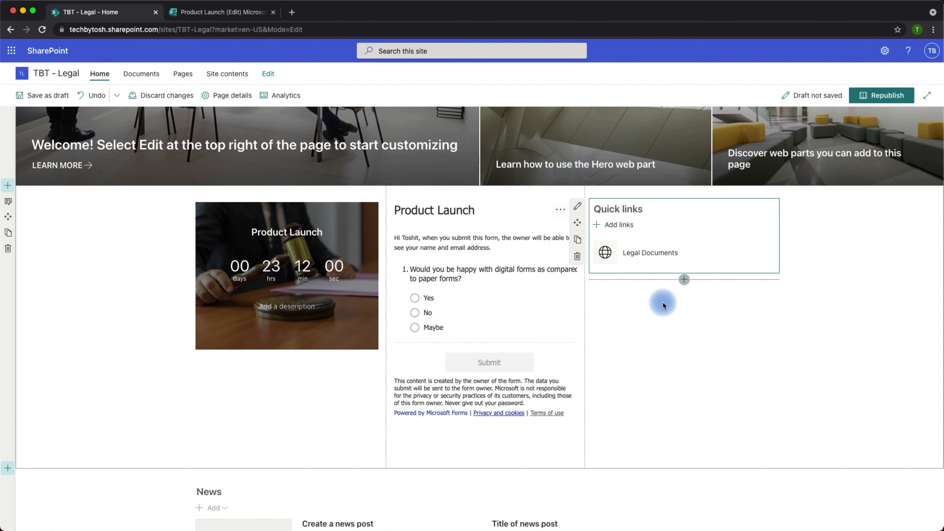
- Republish the TBT - Legal home page with the new web parts and look over the published page
scroll(706, 319, "down", 4)
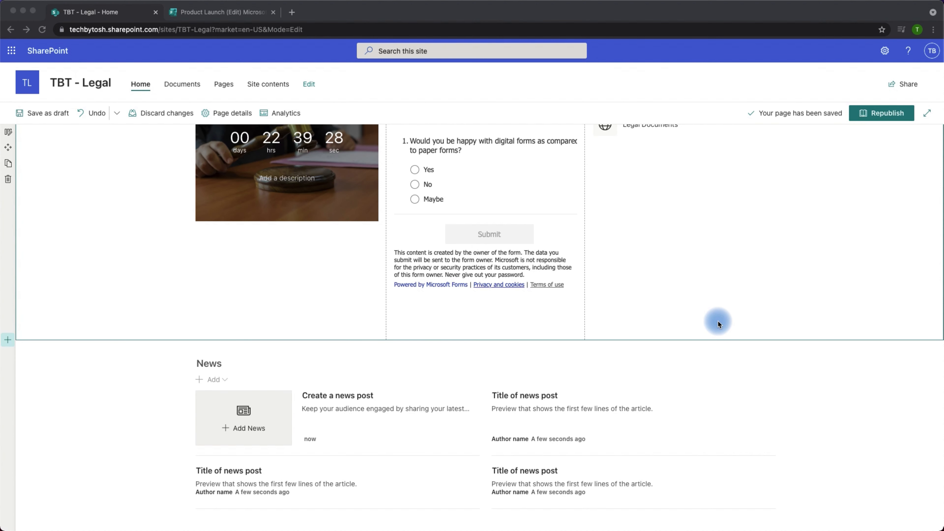
scroll(717, 323, "down", 5)
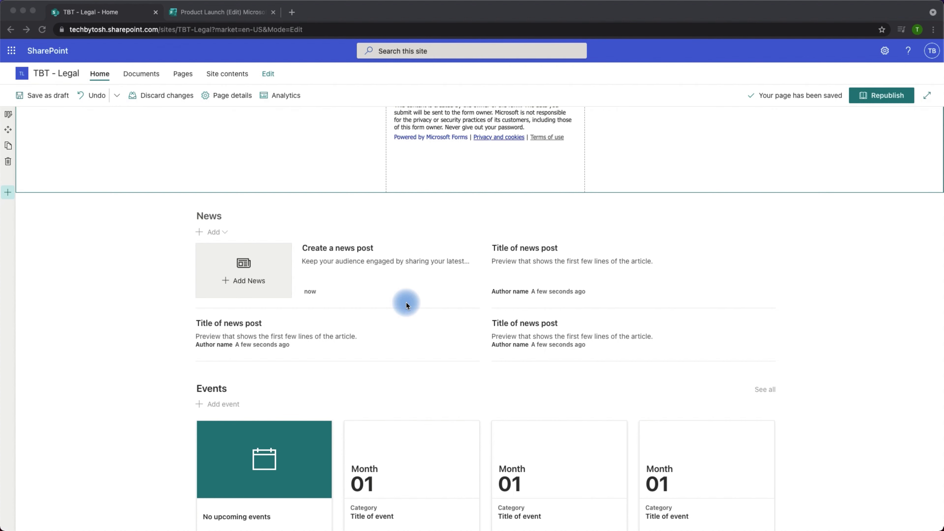
scroll(700, 283, "up", 10)
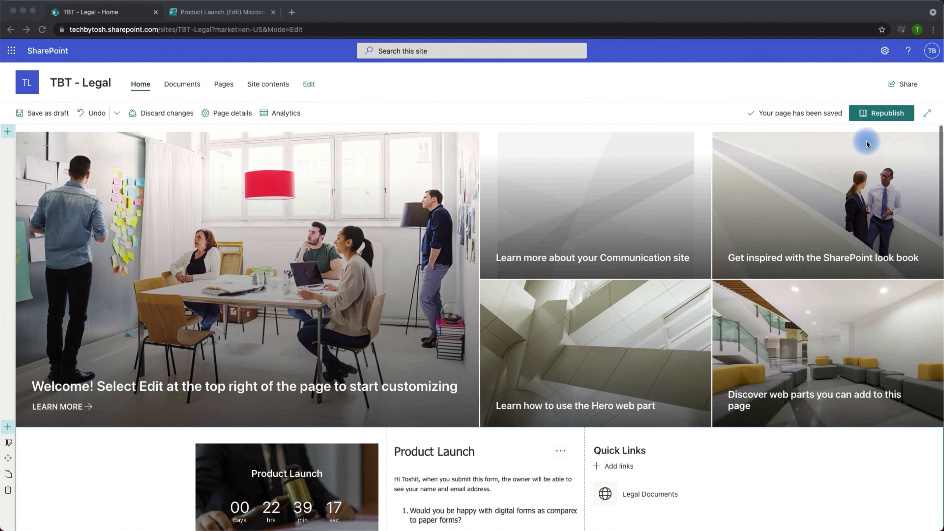
left_click(884, 116)
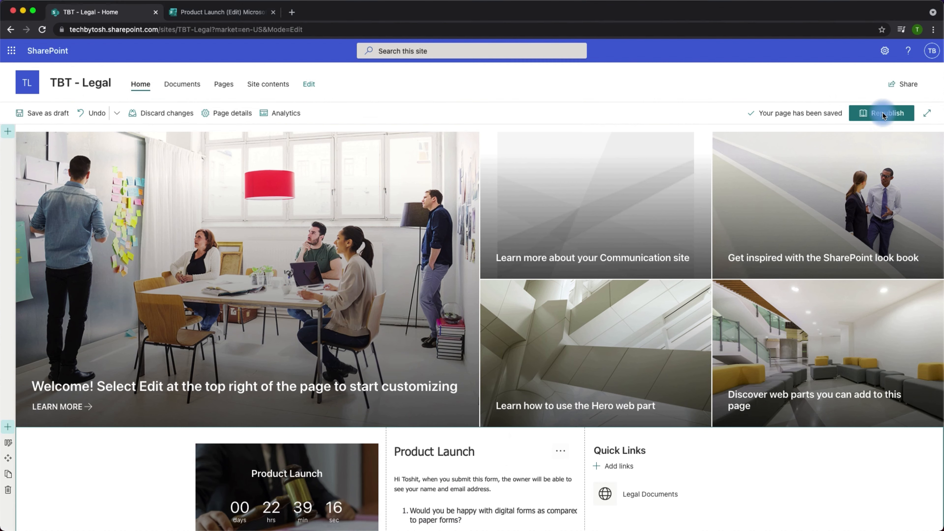
left_click(880, 116)
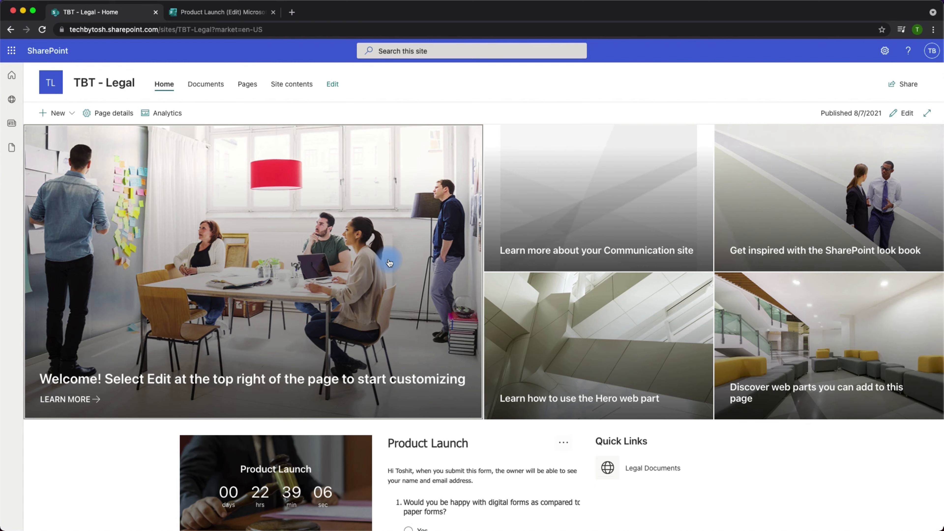
scroll(389, 263, "down", 6)
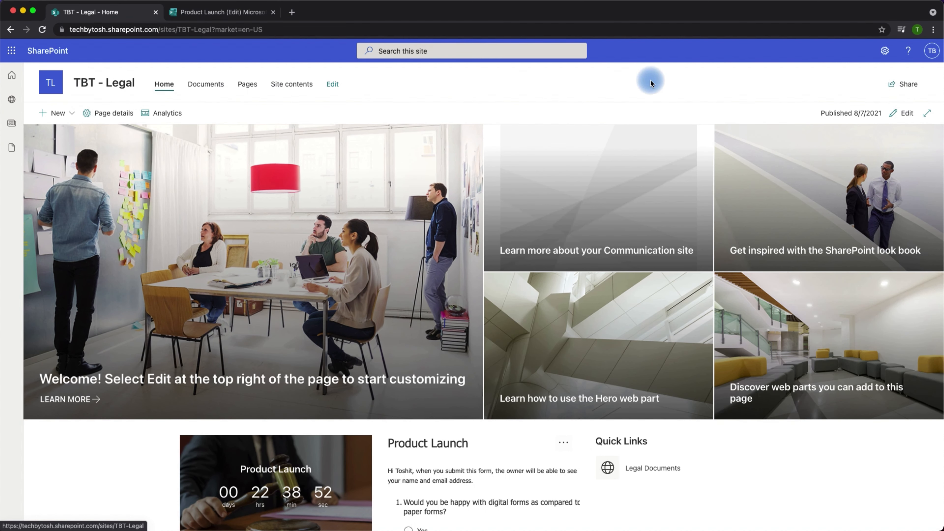
- Preview the Orange site theme on the TBT - Legal home page and go back to the current theme selection
left_click(885, 52)
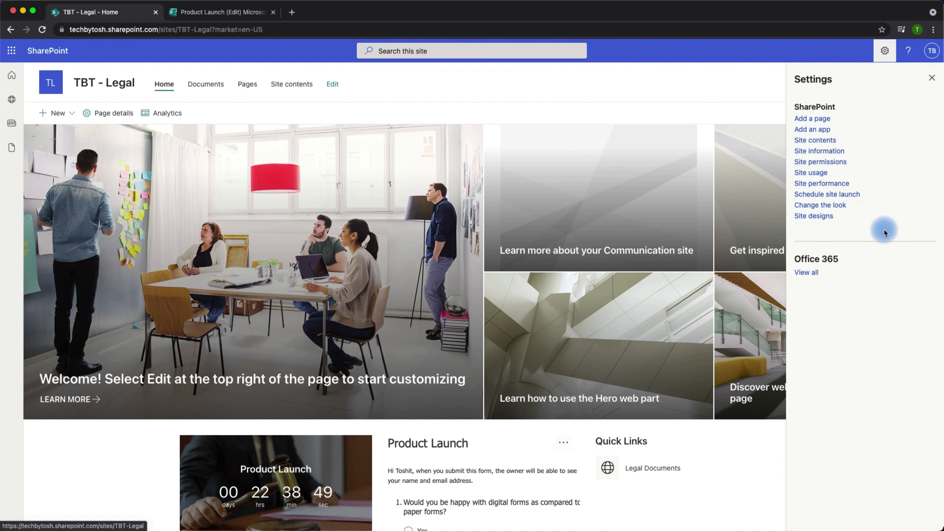
left_click(819, 206)
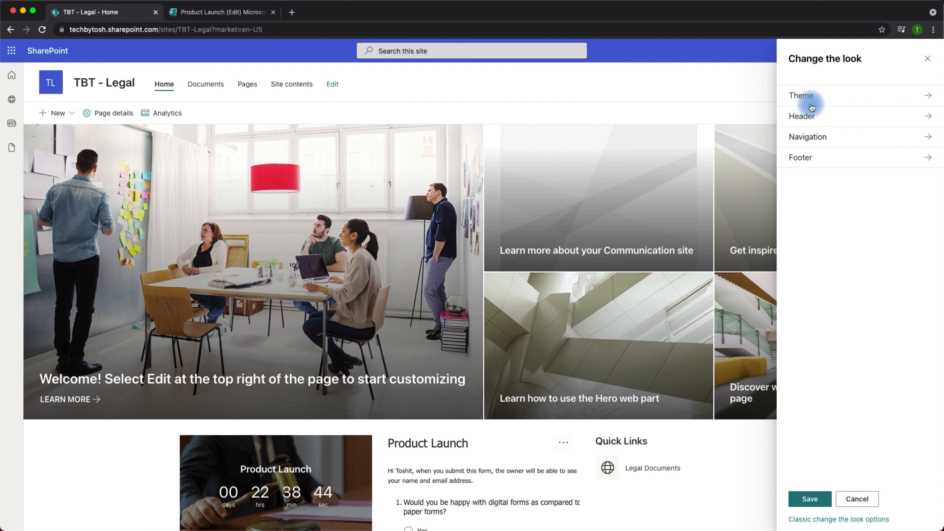
left_click(830, 98)
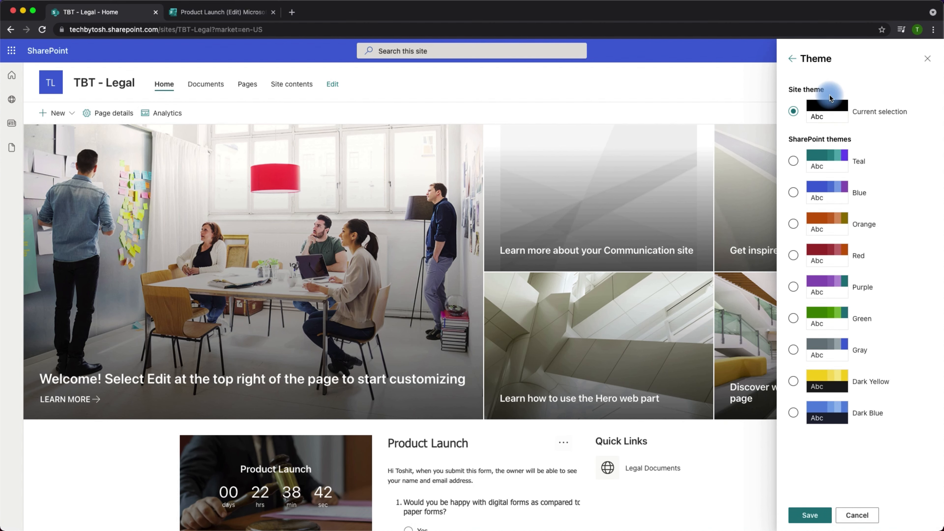
left_click(864, 275)
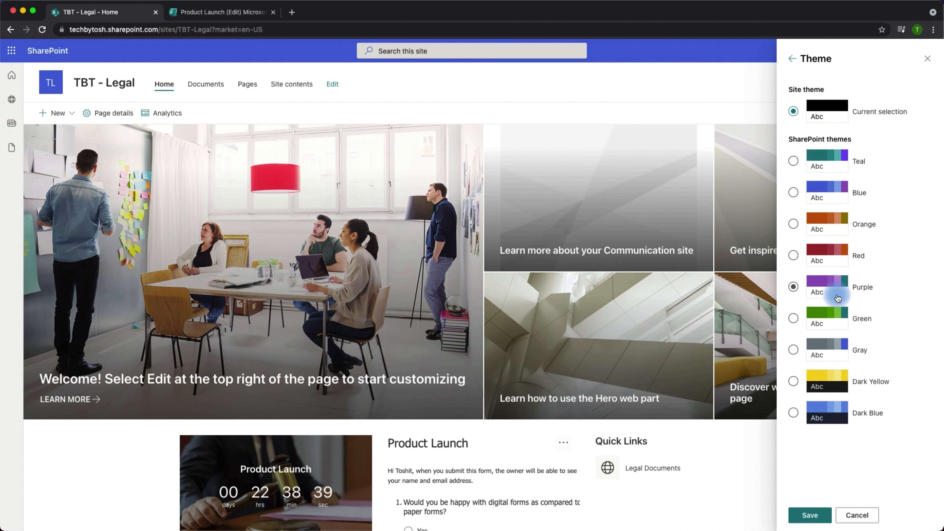
left_click(793, 224)
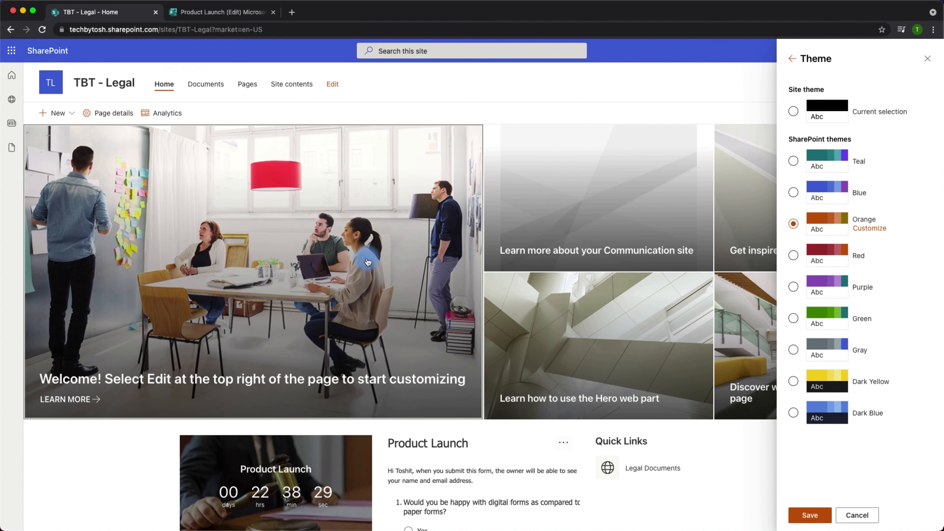
scroll(366, 261, "down", 5)
scroll(366, 261, "down", 6)
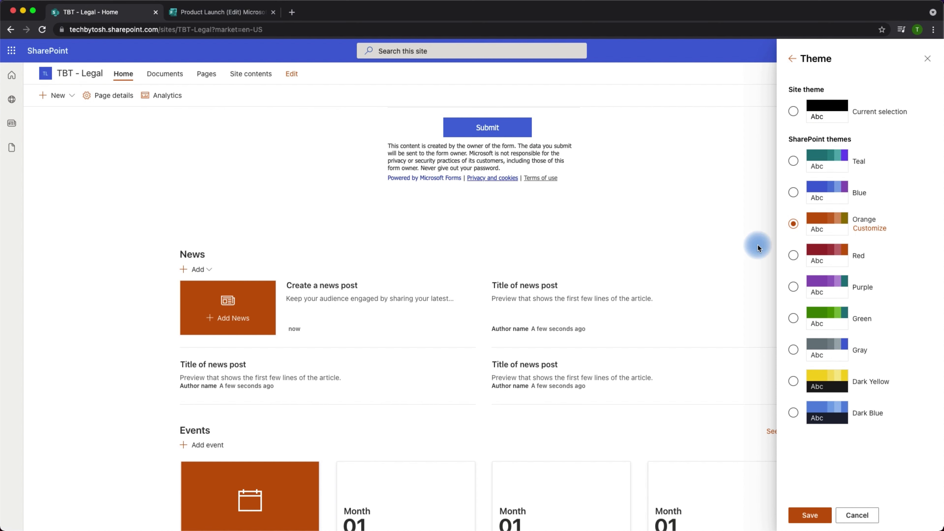
left_click(793, 111)
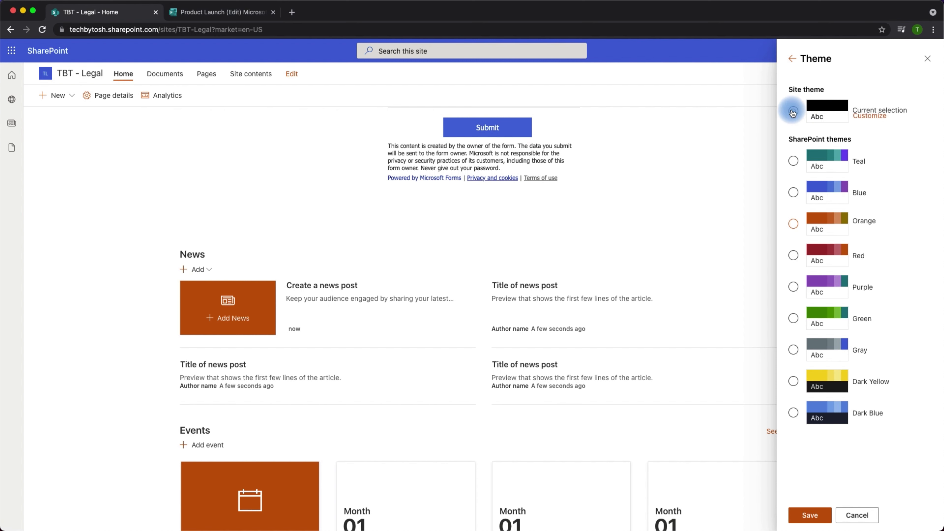
left_click(792, 58)
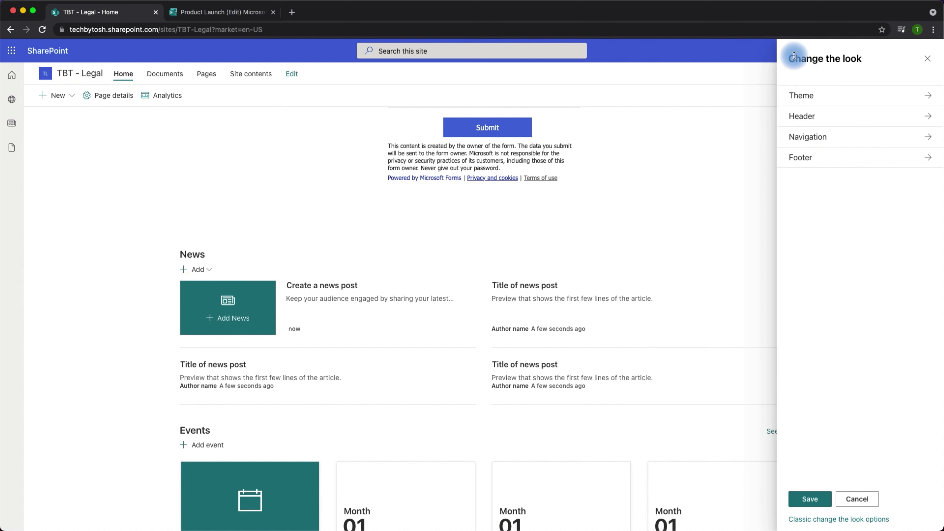
- Try the Standard and Extended header layouts on the TBT - Legal site and return to the Compact layout
left_click(814, 118)
scroll(617, 169, "up", 10)
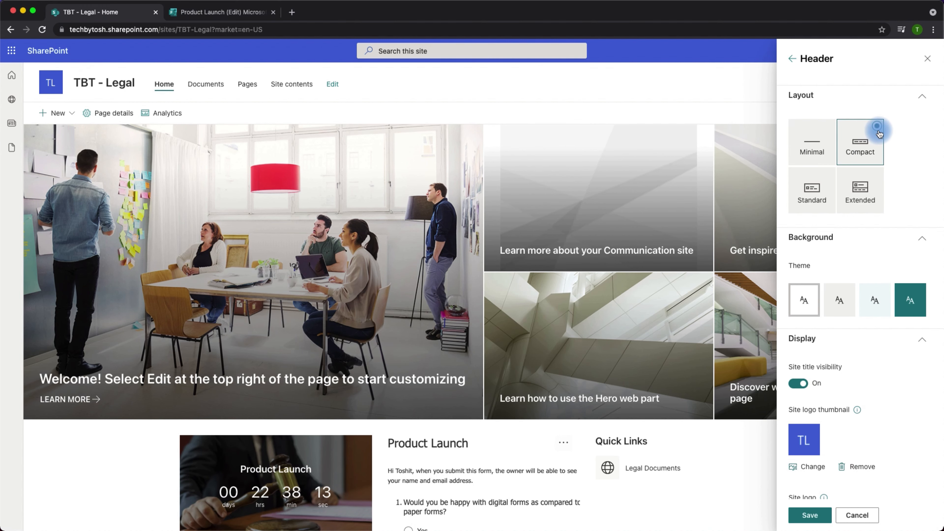
left_click(862, 137)
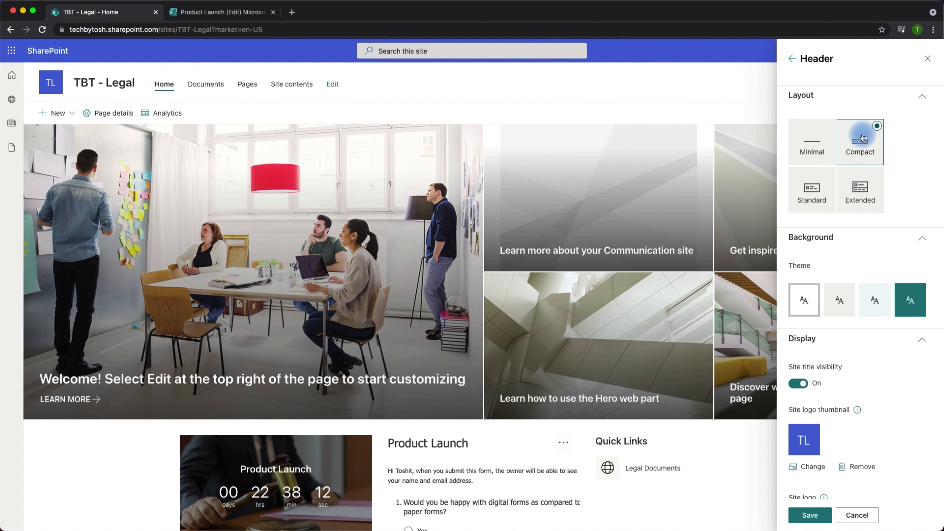
left_click(829, 179)
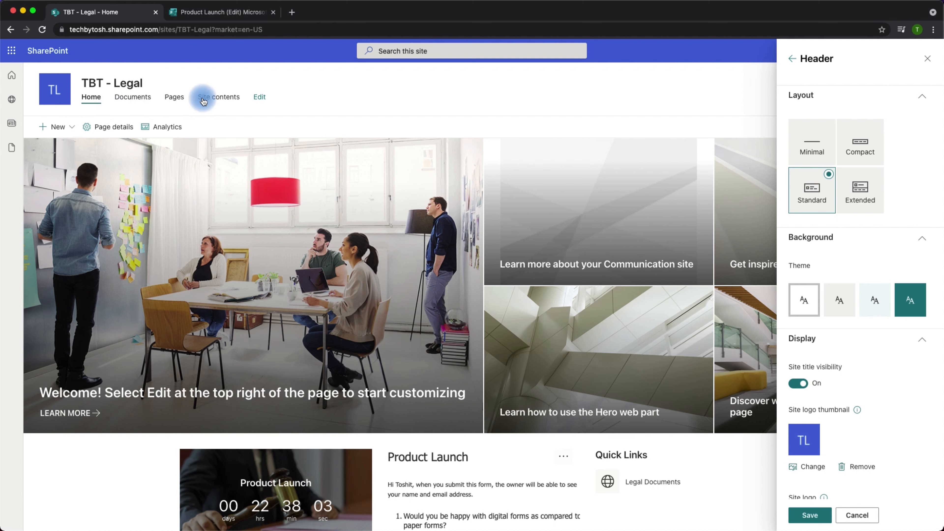
left_click(877, 175)
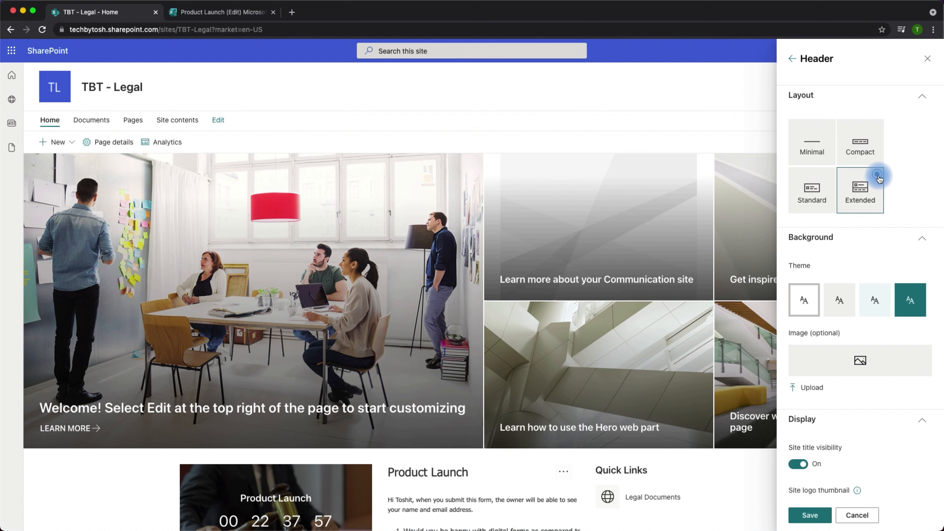
left_click(877, 126)
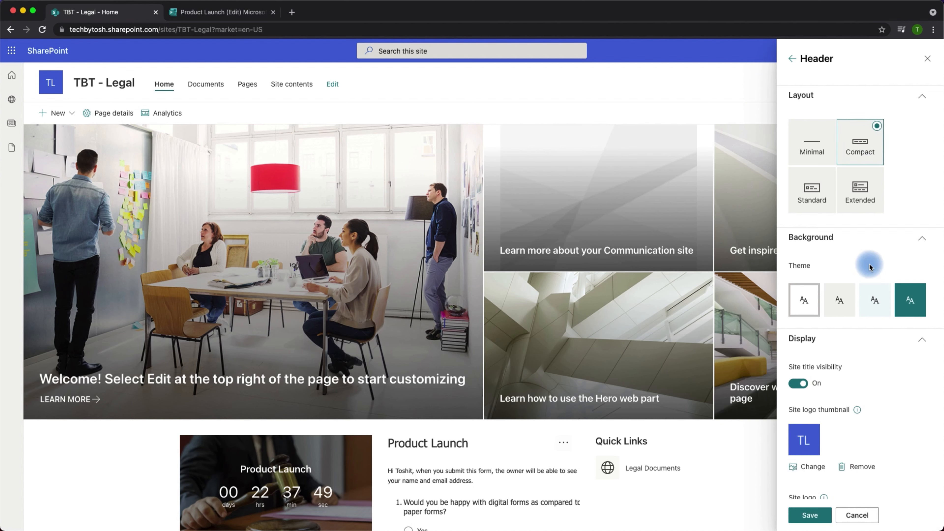
- Try hiding the site title in the header, turn it back on, and look over the site logo options
left_click(803, 385)
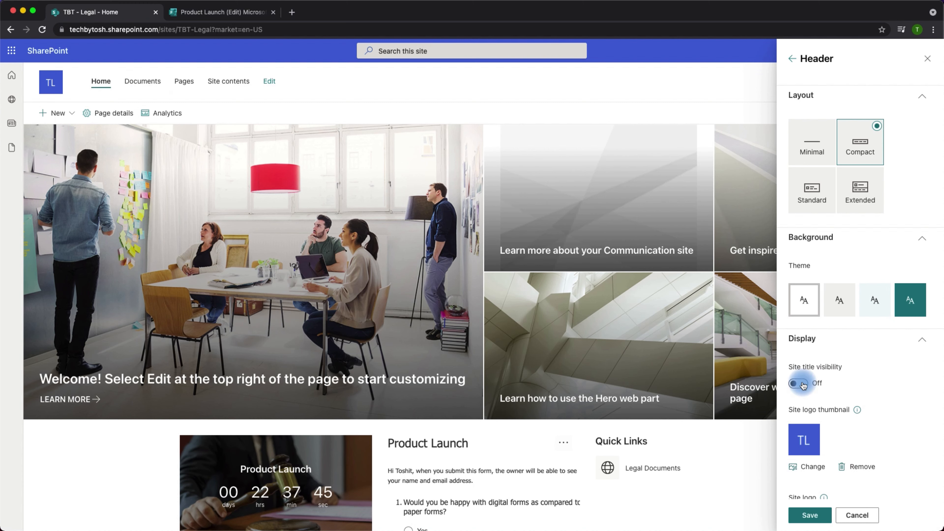
left_click(802, 386)
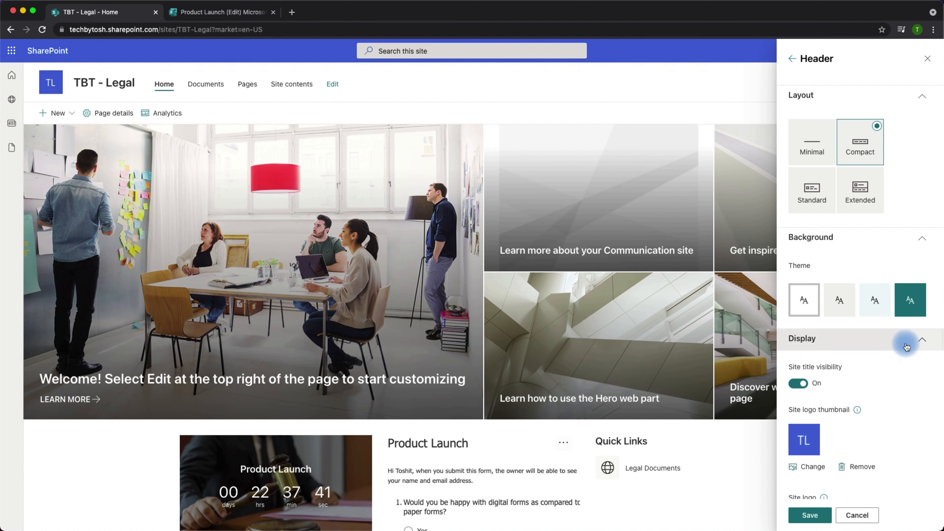
left_click(797, 384)
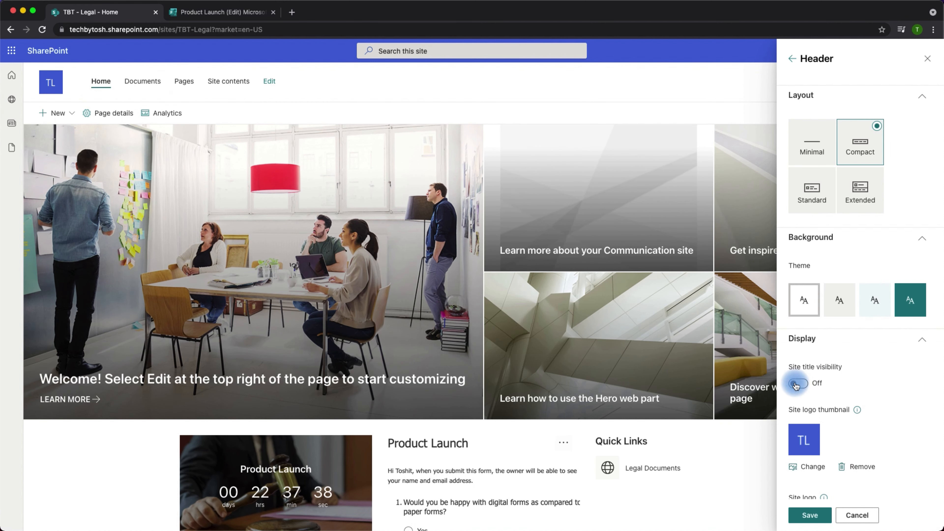
left_click(797, 385)
scroll(899, 382, "down", 2)
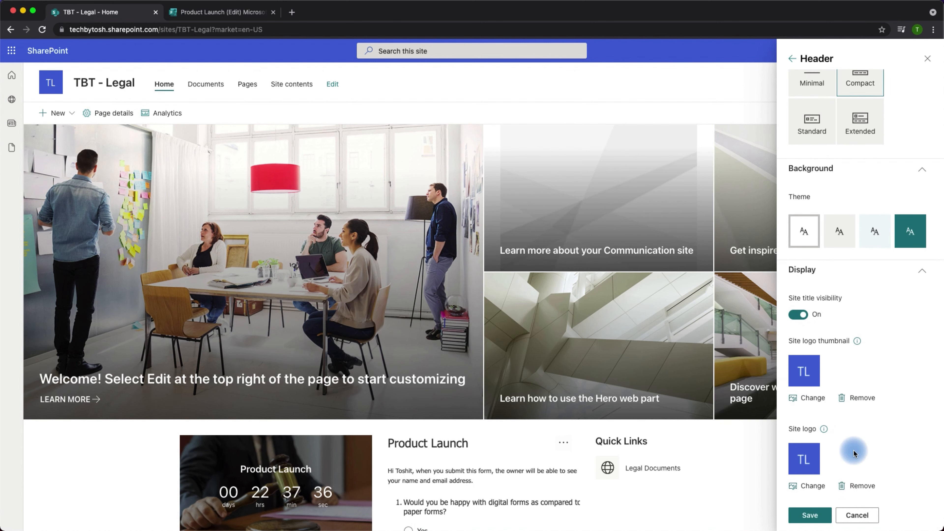
scroll(851, 432, "down", 1)
scroll(856, 438, "up", 3)
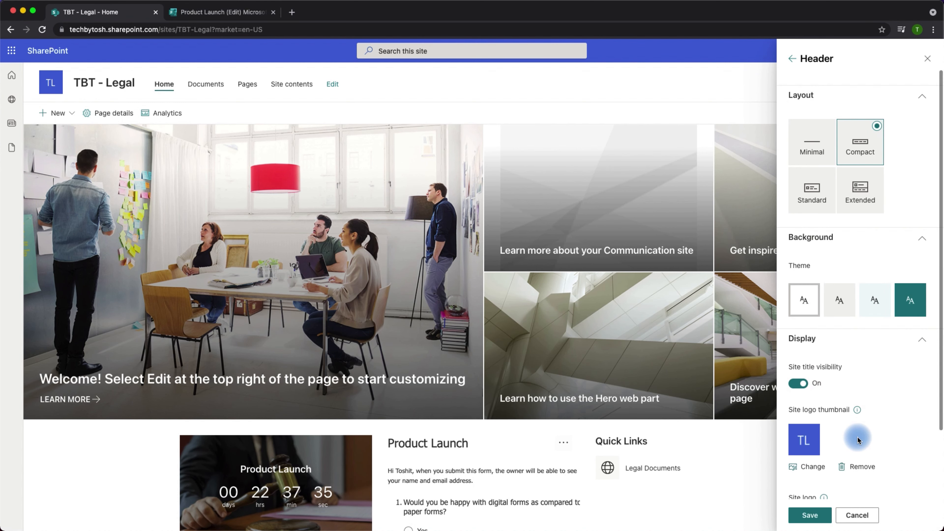
left_click(791, 58)
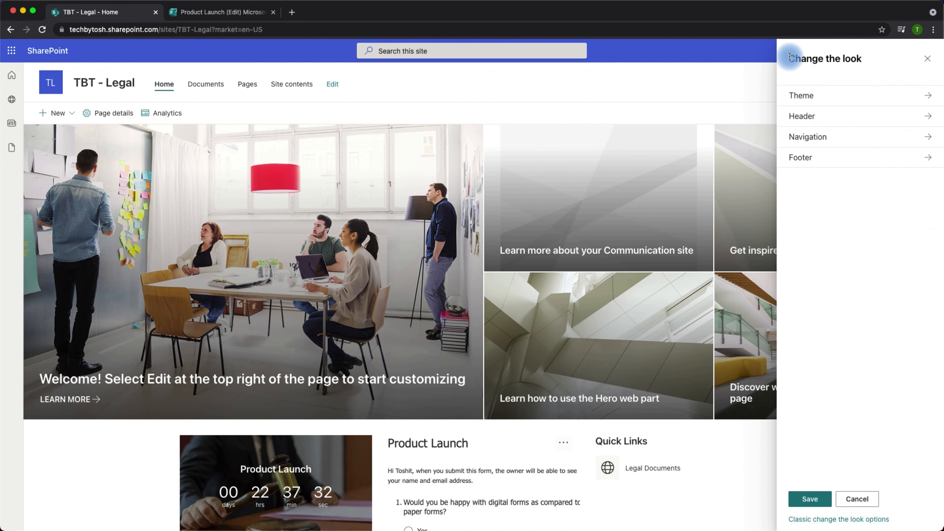
- Try hiding the site navigation and show it again, keeping the Mega menu style
left_click(824, 139)
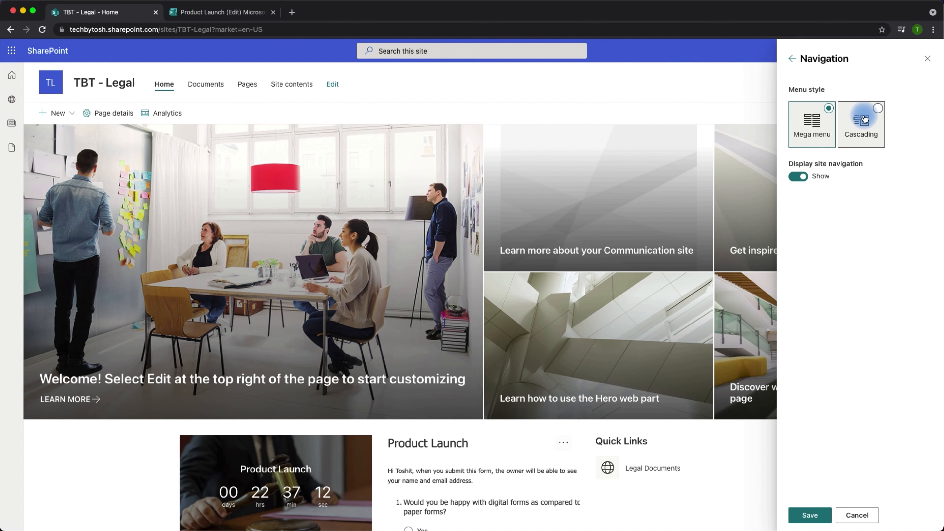
left_click(798, 176)
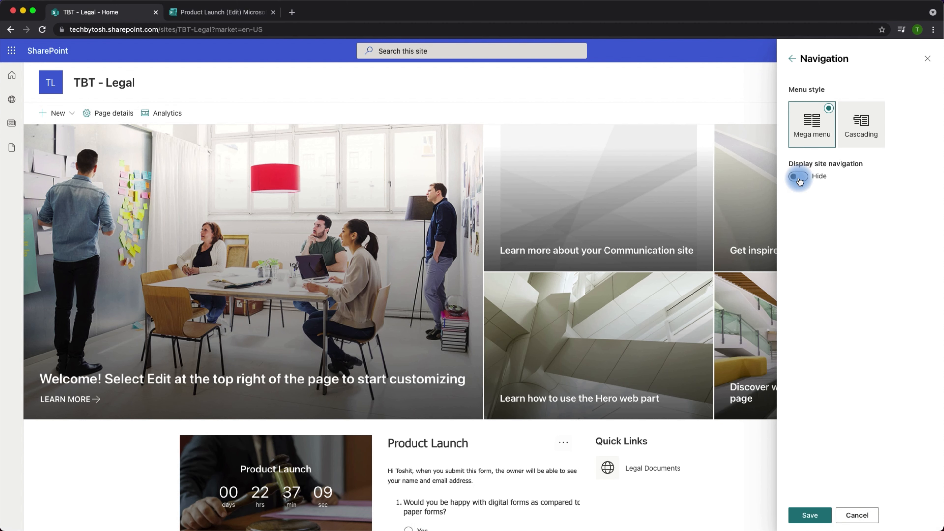
left_click(798, 177)
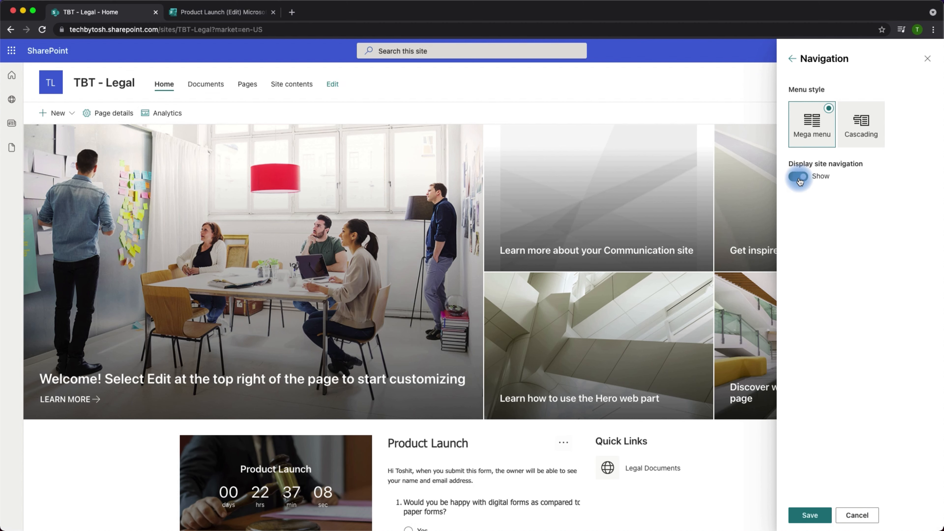
left_click(791, 60)
left_click(814, 159)
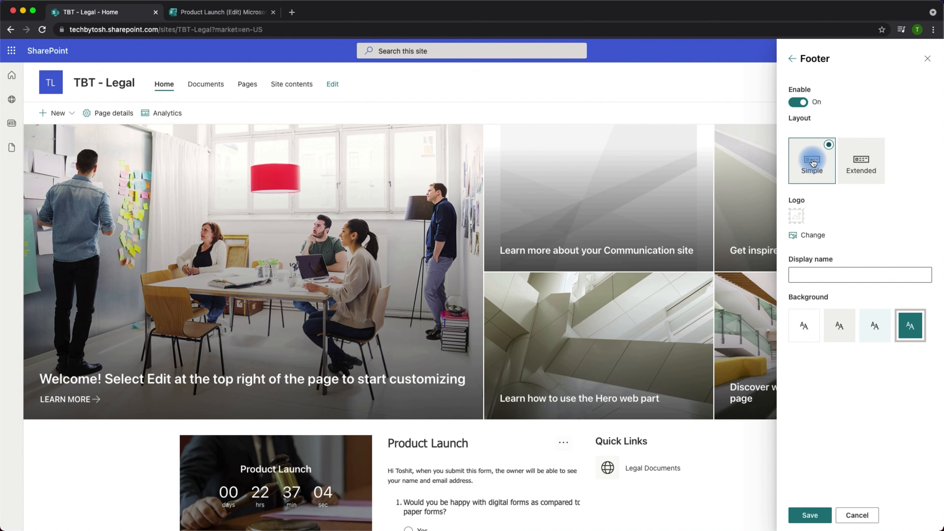
left_click(895, 230)
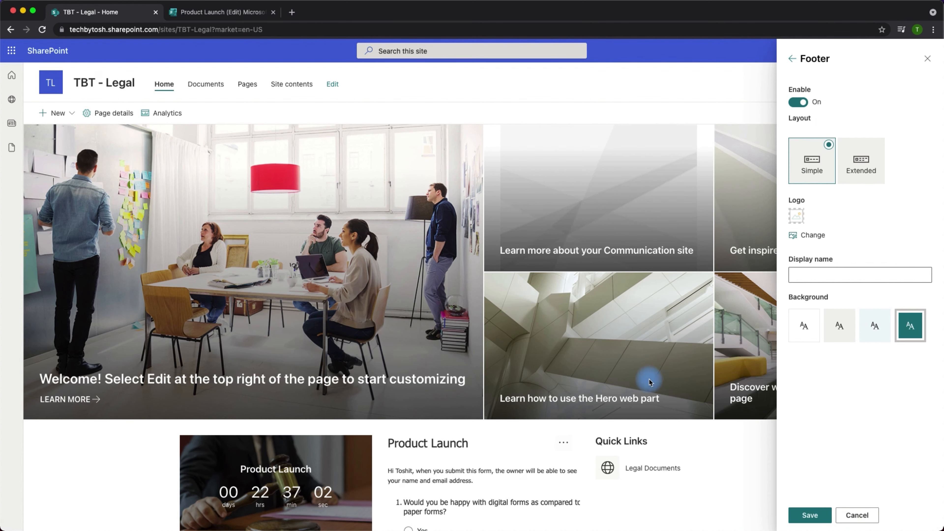
scroll(444, 424, "down", 10)
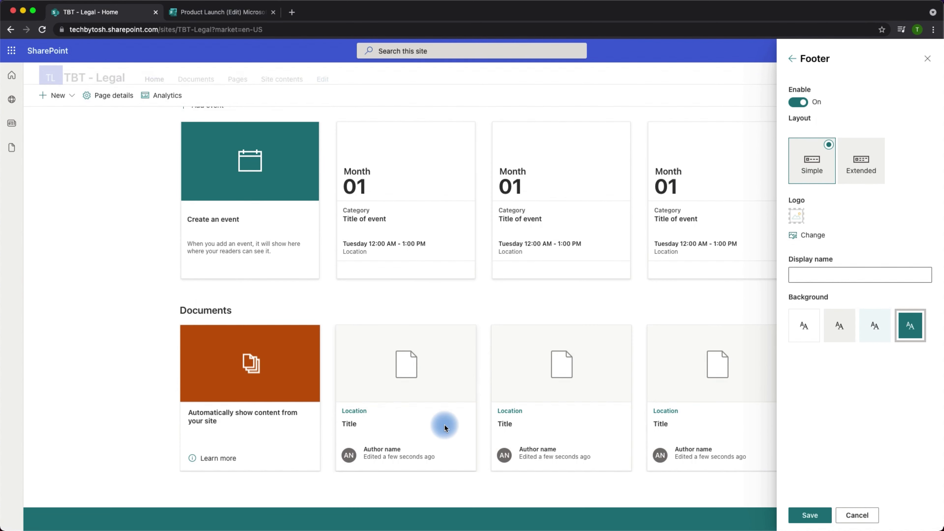
left_click(806, 272)
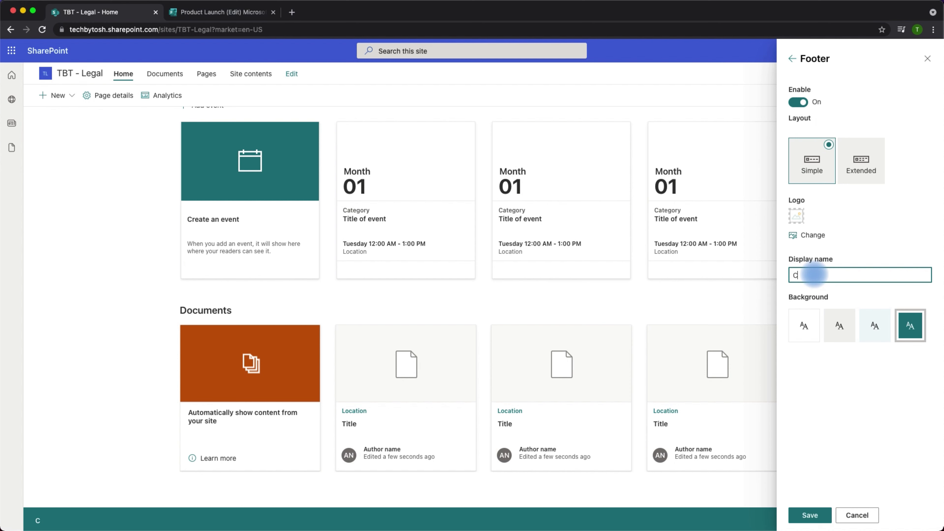
type("Copyright")
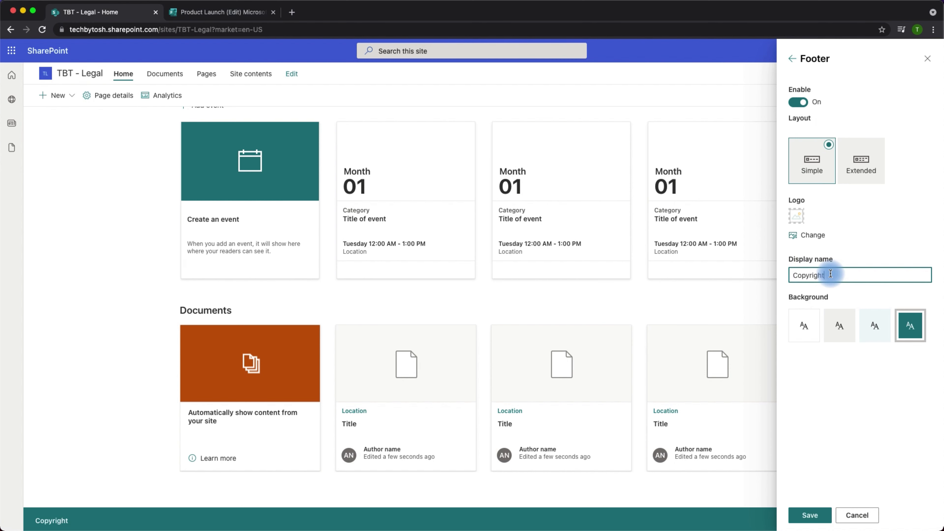
type(" @2021")
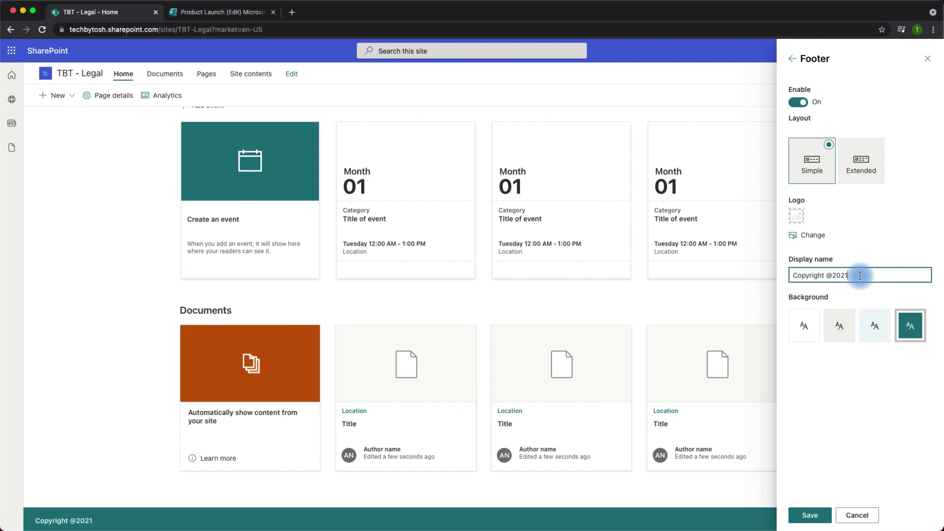
type("TechByTosh.com")
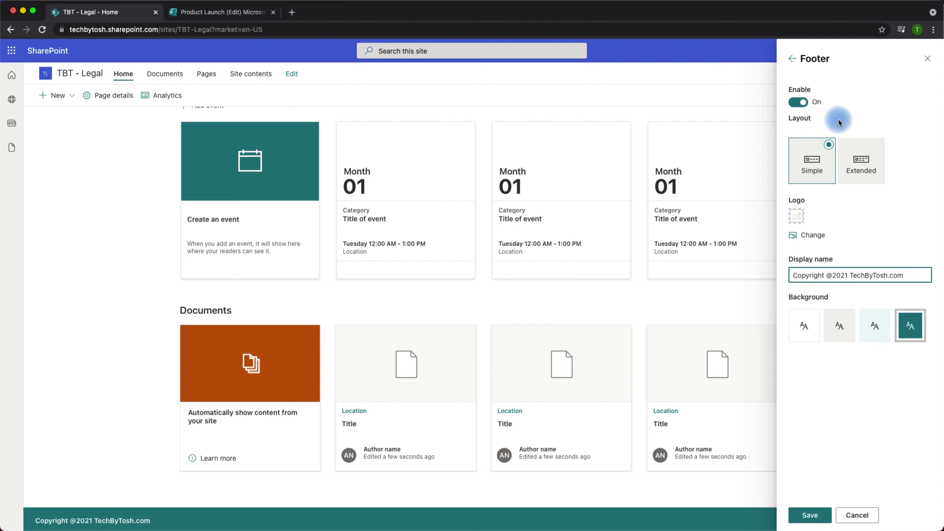
left_click(792, 59)
left_click(928, 60)
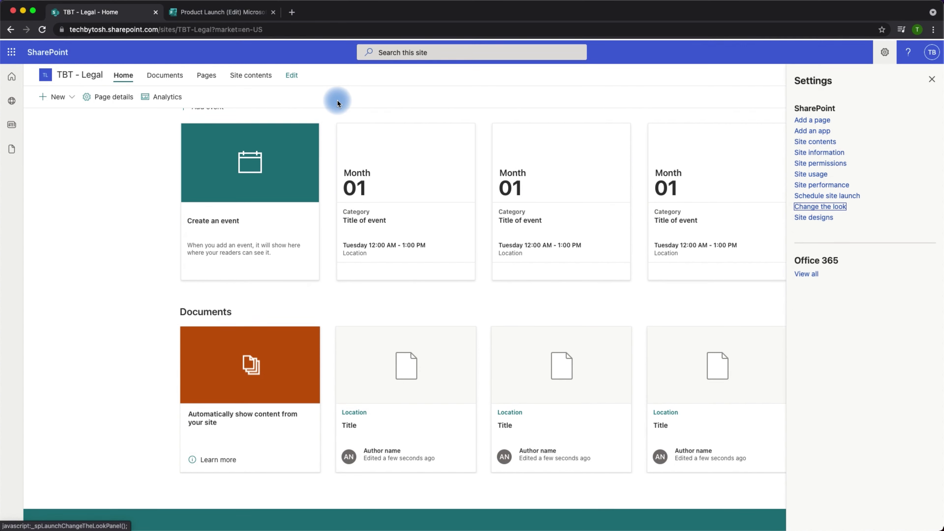
left_click(931, 79)
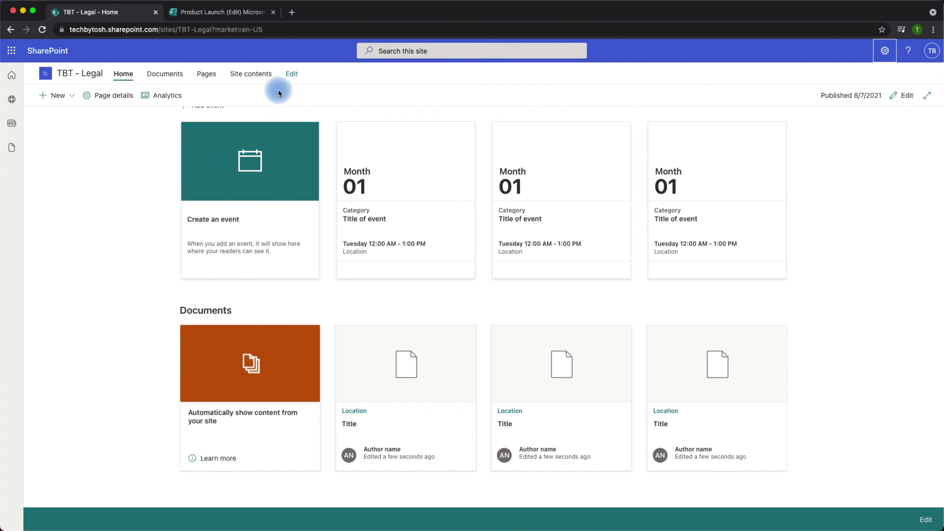
- Start adding a new item below Site contents in the site navigation, keeping its type as Link
left_click(291, 75)
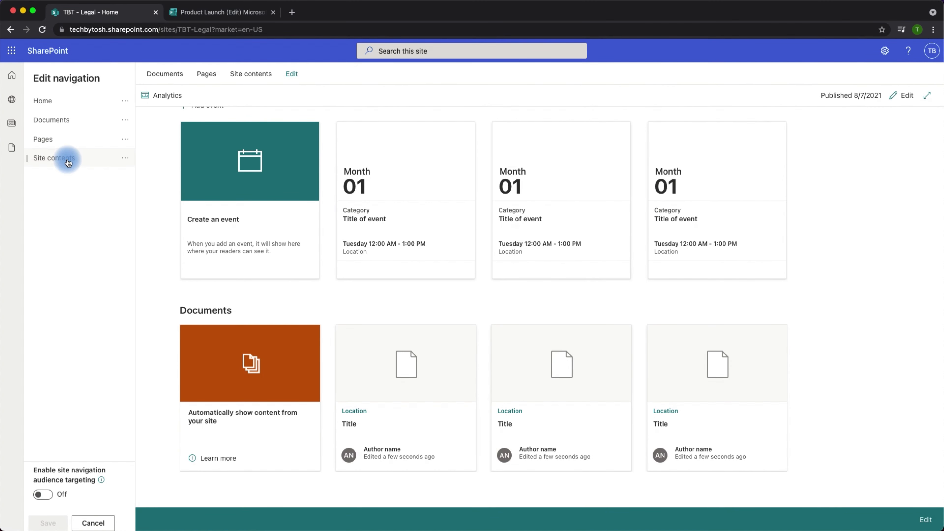
left_click(80, 168)
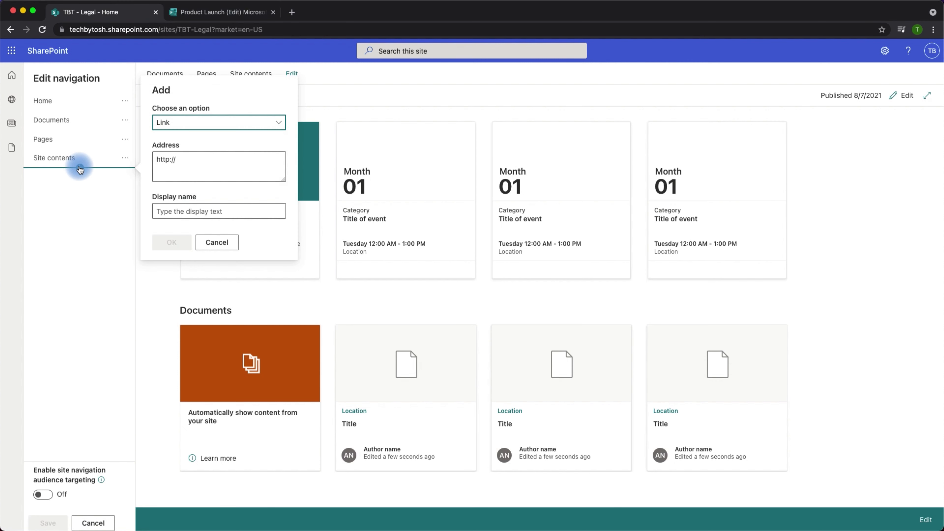
left_click(196, 123)
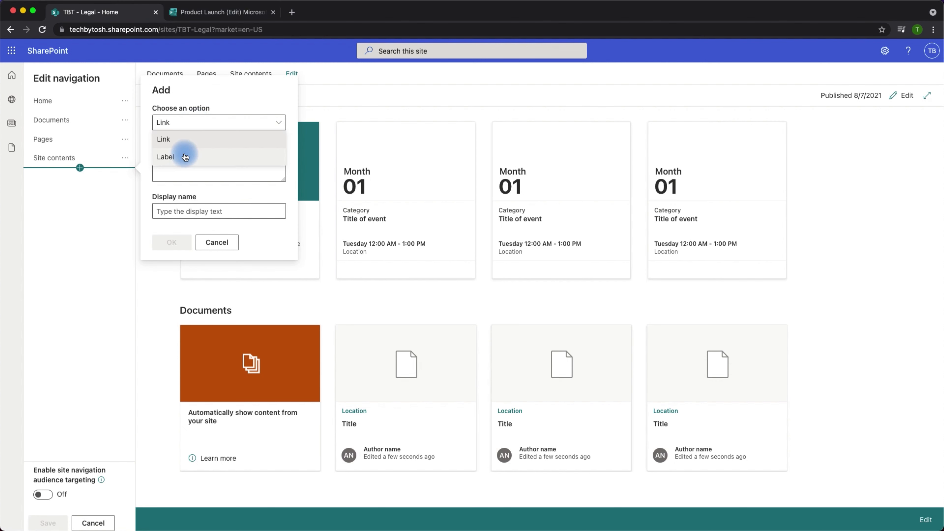
left_click(202, 124)
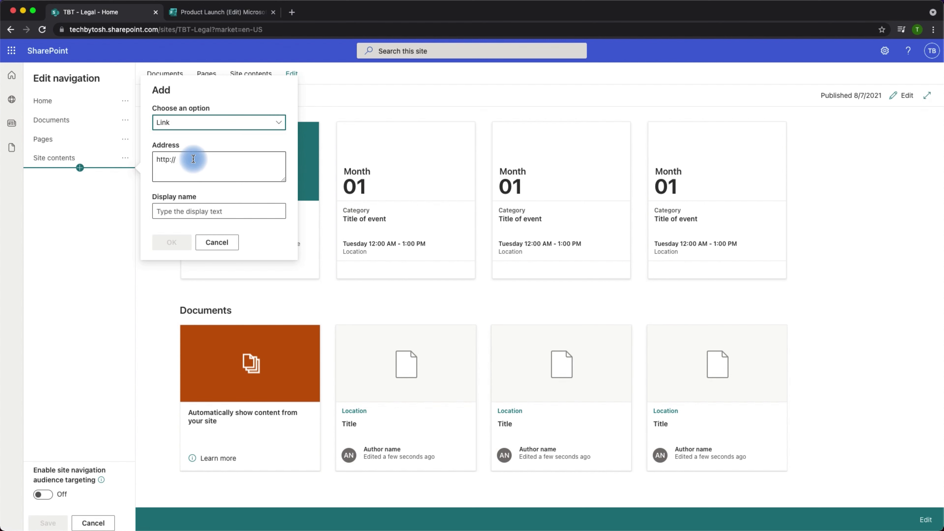
left_click(193, 159)
type("www.")
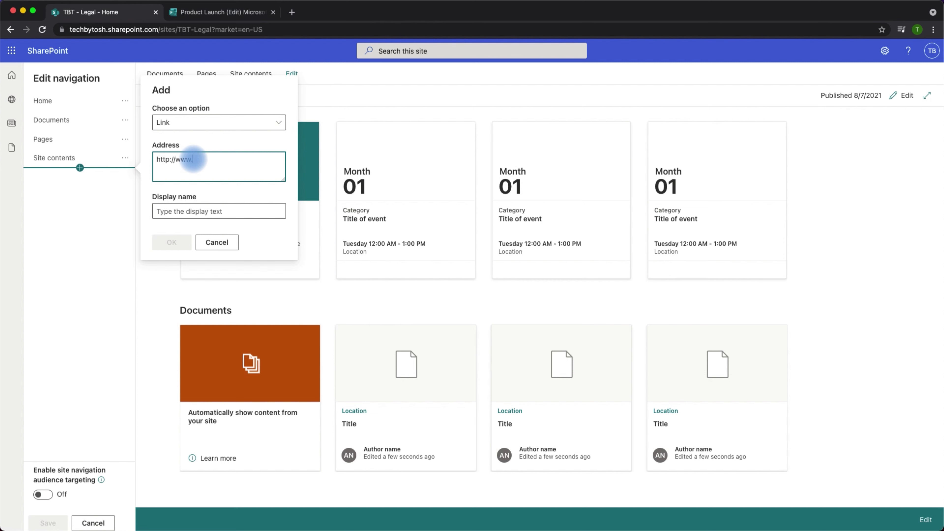
type("google.com")
- Go to office.com in the Product Launch browser tab, open the TBT - IT Team site from SharePoint, and copy its web address
left_click(208, 11)
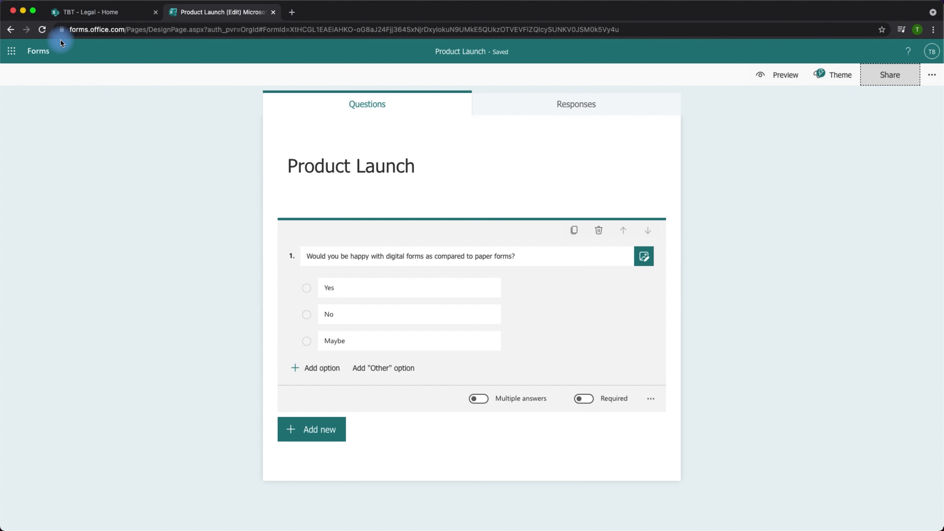
left_click(102, 32)
type("office")
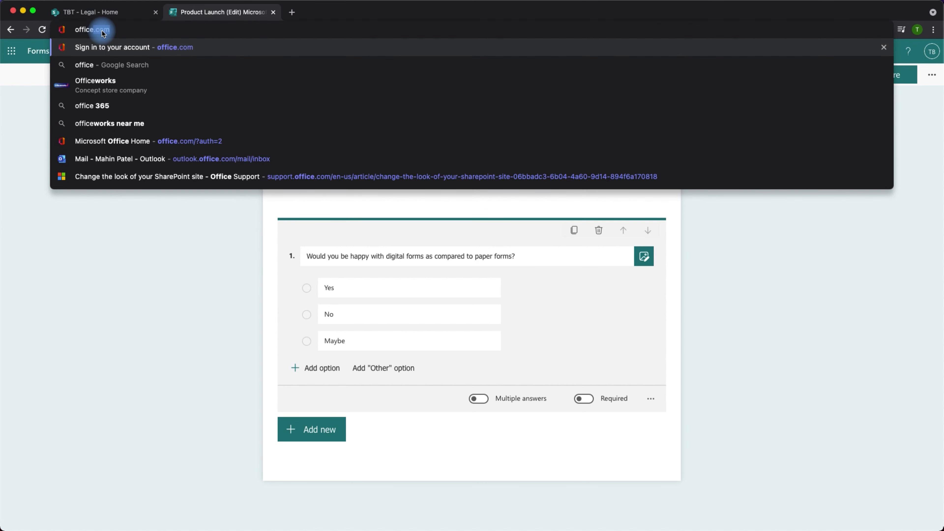
key("Return")
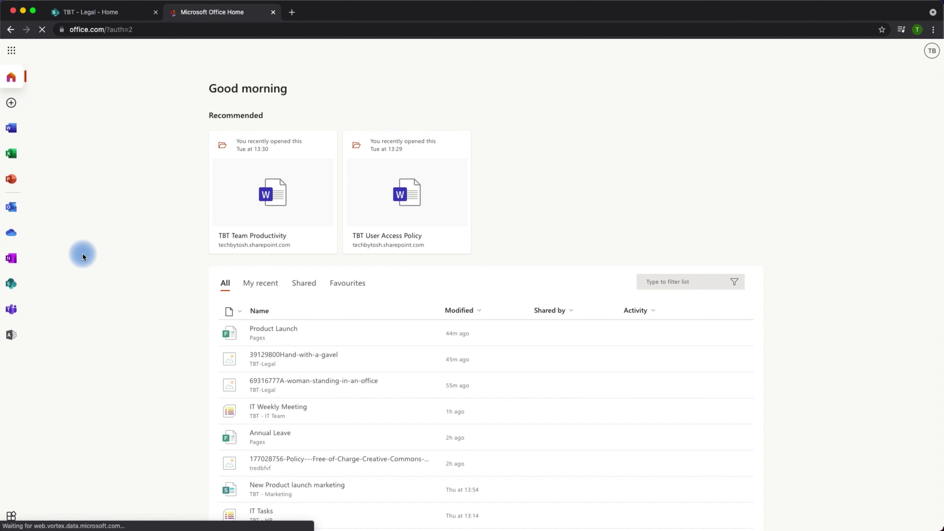
left_click(11, 283)
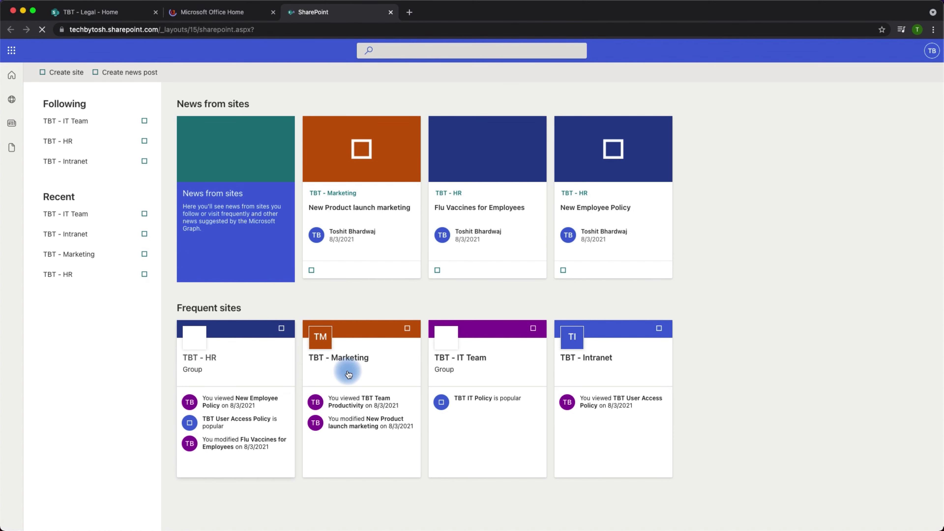
left_click(473, 364)
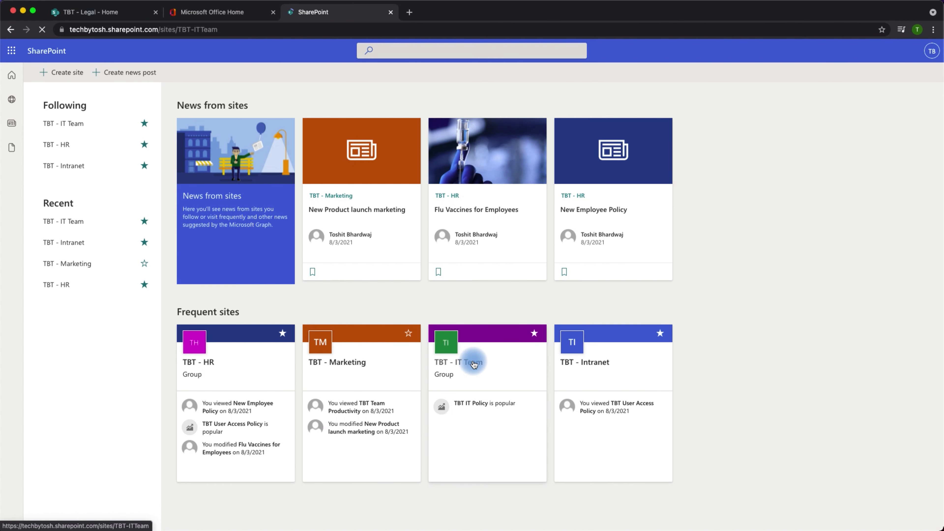
left_click(221, 30)
key("super+c")
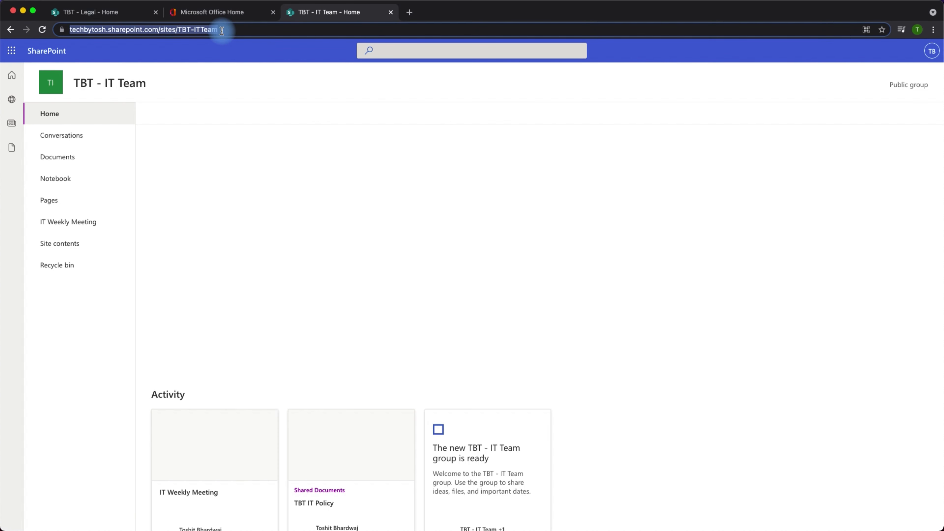
- Back on the TBT - Legal site, add the link with the copied TBT-ITTeam site address and the display name "IT Team"
left_click(93, 12)
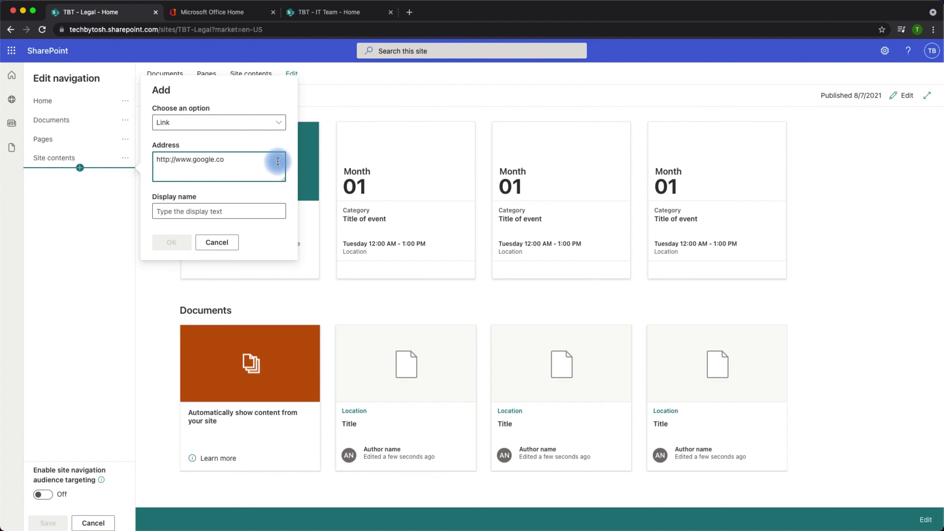
triple_click(241, 164)
key("super+v")
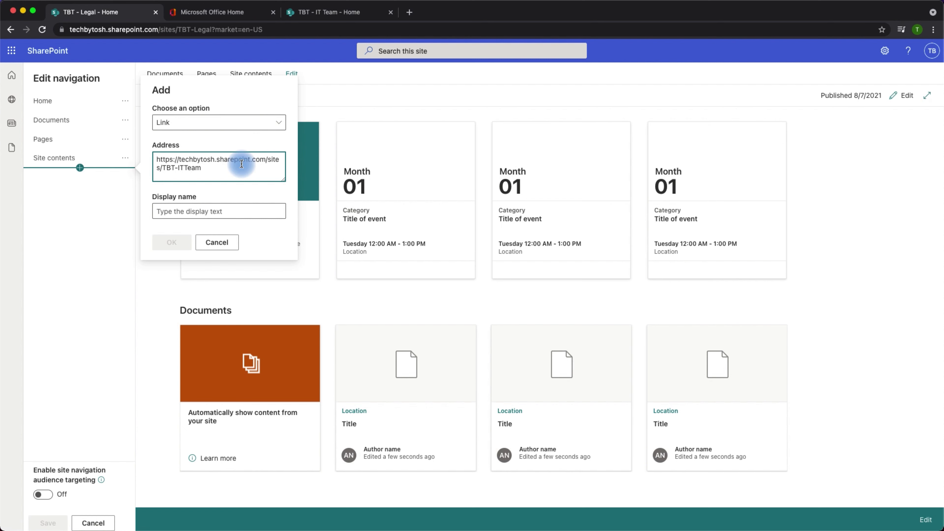
left_click(213, 211)
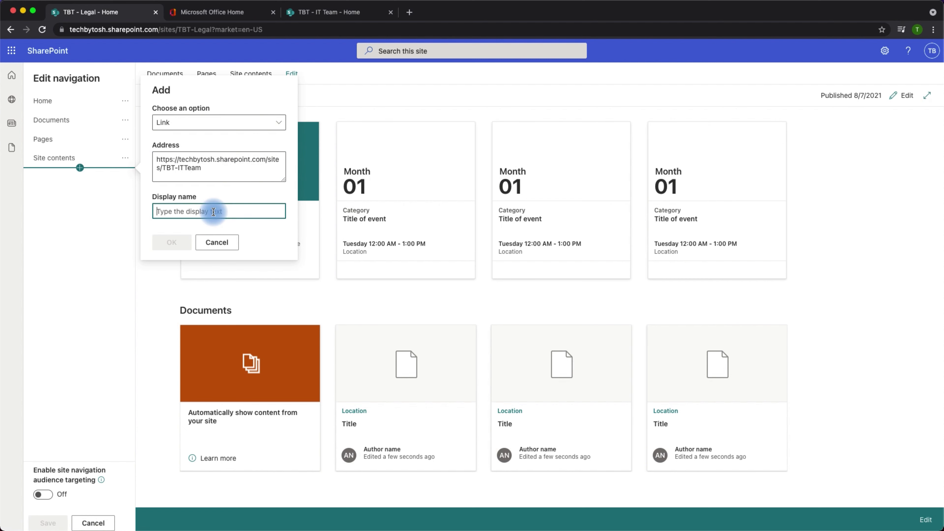
type("IT Team")
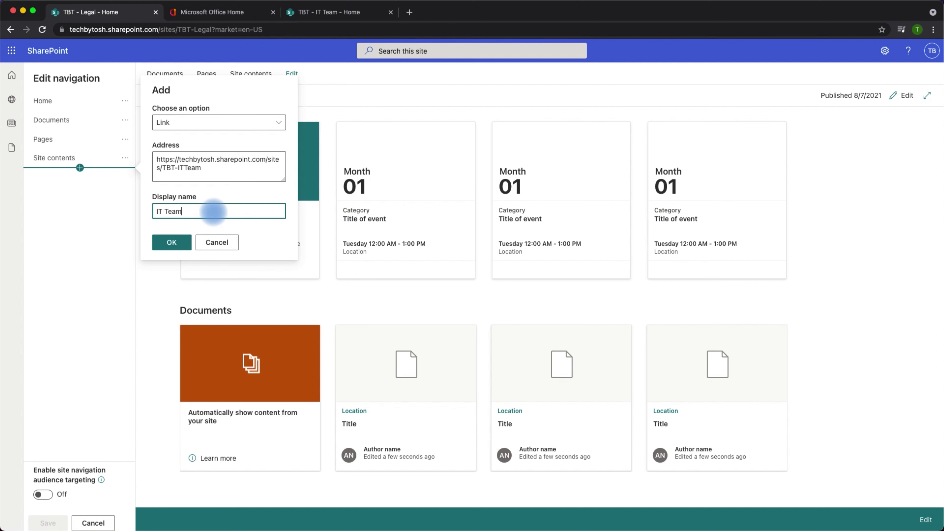
left_click(172, 242)
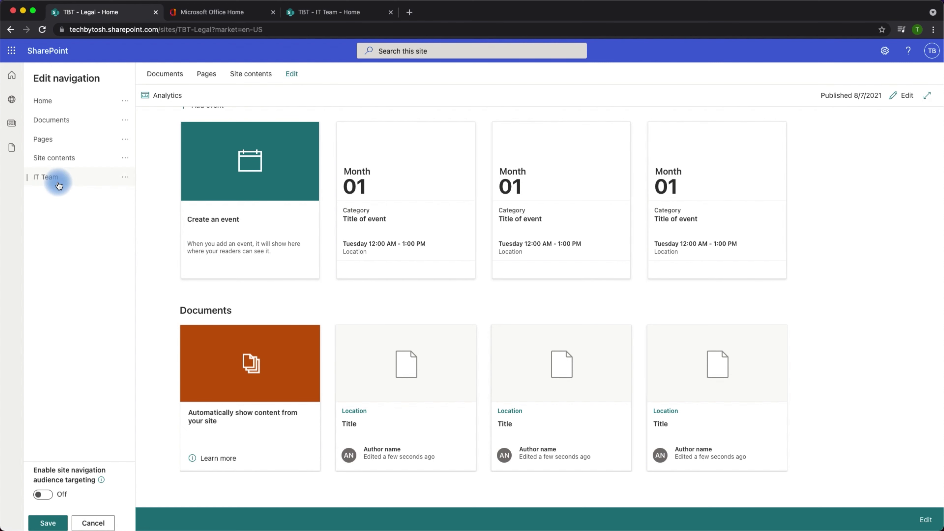
- Move the IT Team link directly below Home and save the site navigation
left_click_drag(53, 183, 54, 113)
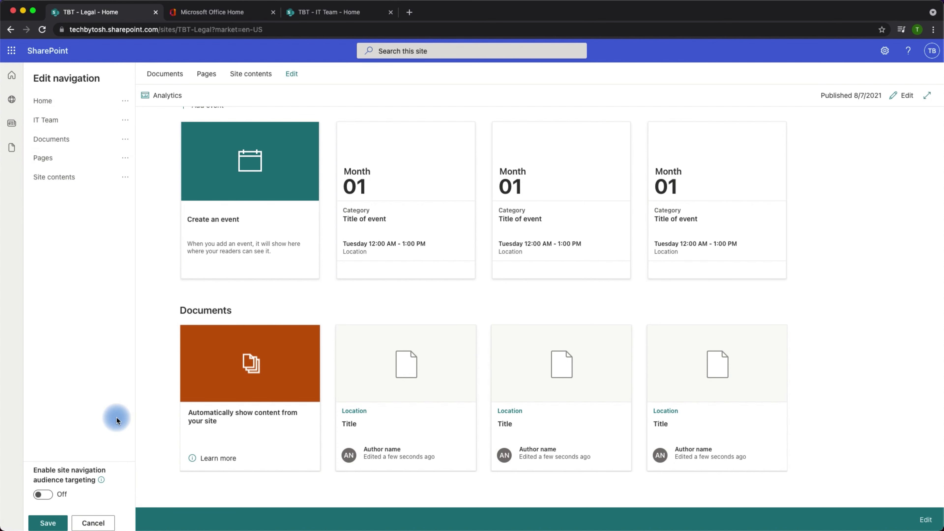
left_click(49, 522)
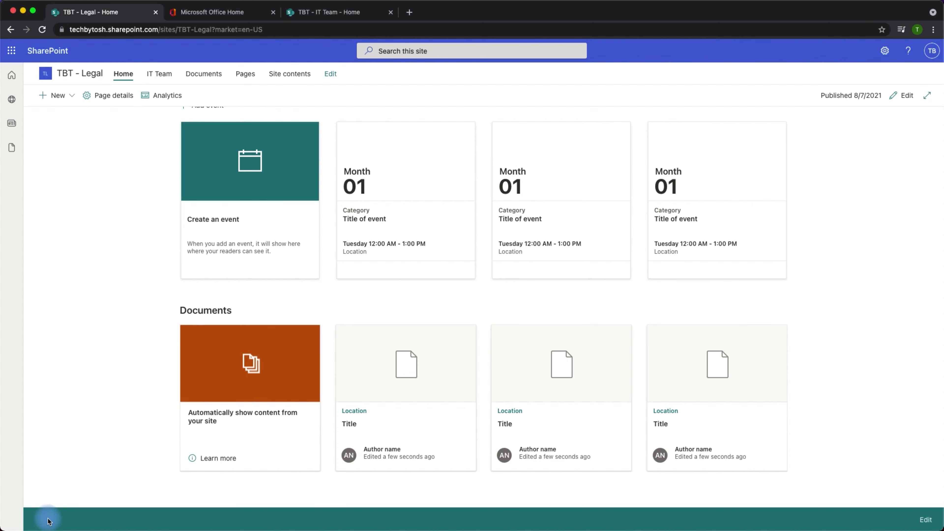
- Follow the IT Team link to check where it leads, and go to the SharePoint start page
left_click(169, 78)
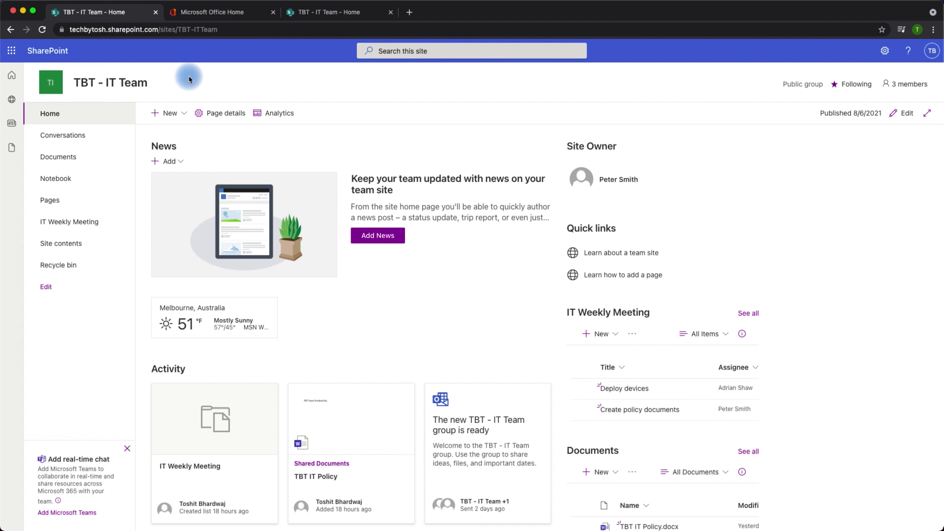
left_click(13, 79)
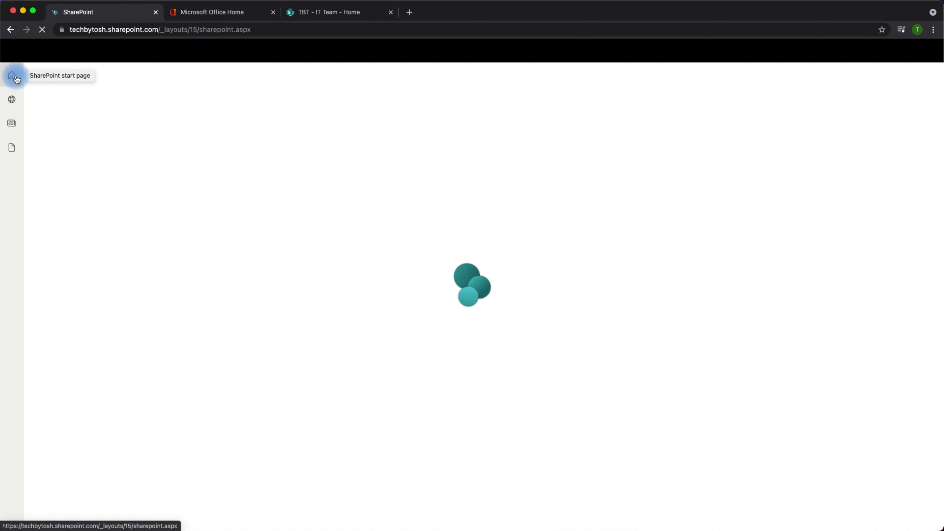